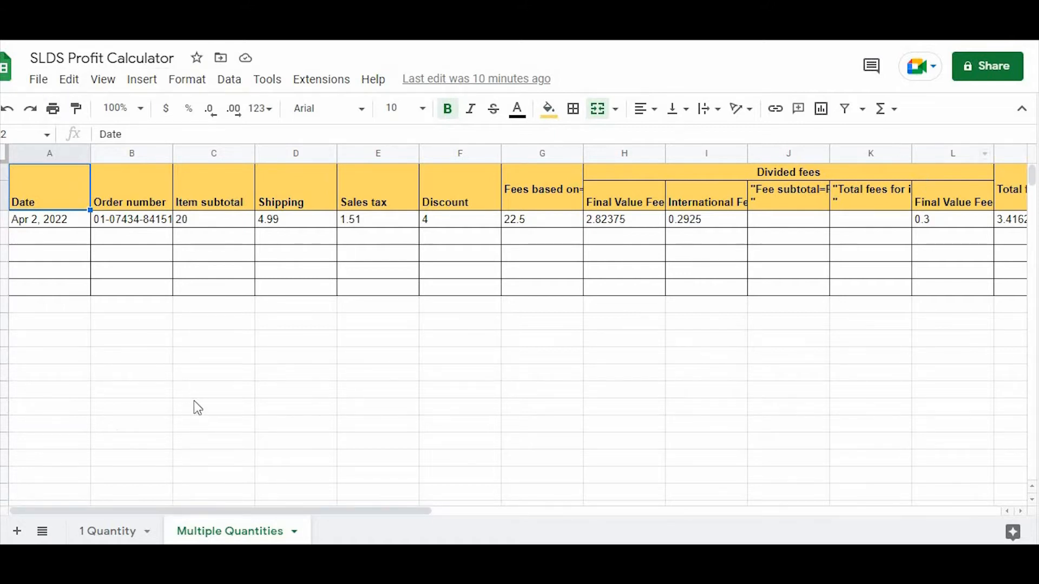
Step: Compare the columns of the 1 Quantity sheet with those of the Multiple Quantities sheet
{"action": "left_click", "coordinate": [119, 535]}
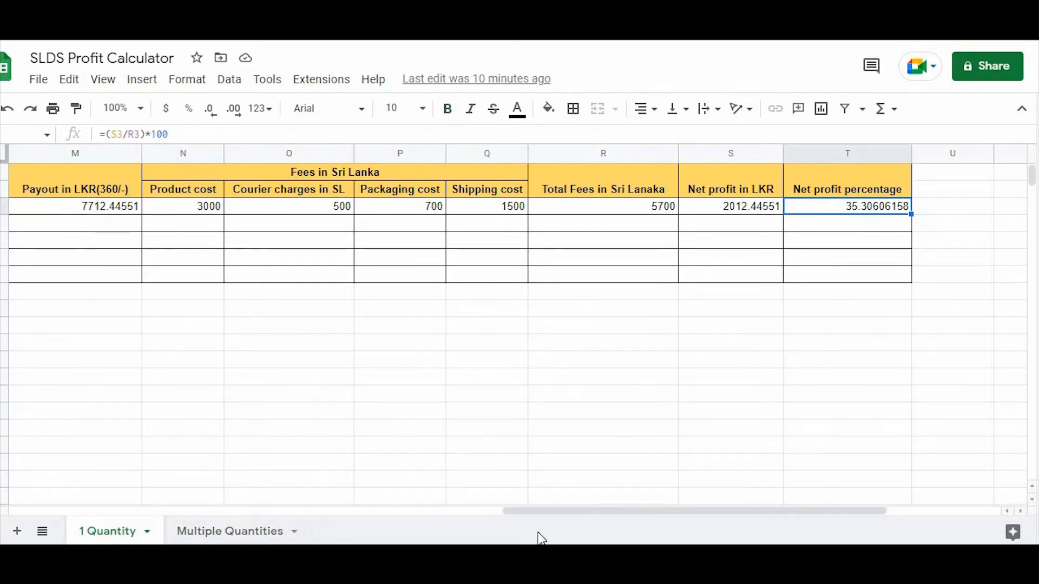
{"action": "left_click_drag", "start_coordinate": [448, 511], "coordinate": [90, 511]}
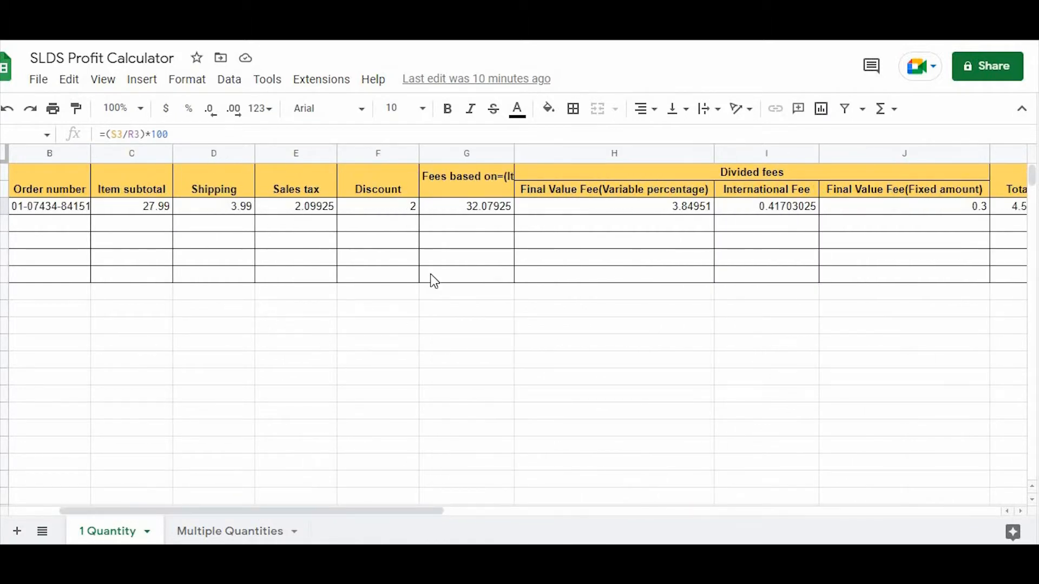
{"action": "left_click", "coordinate": [251, 533]}
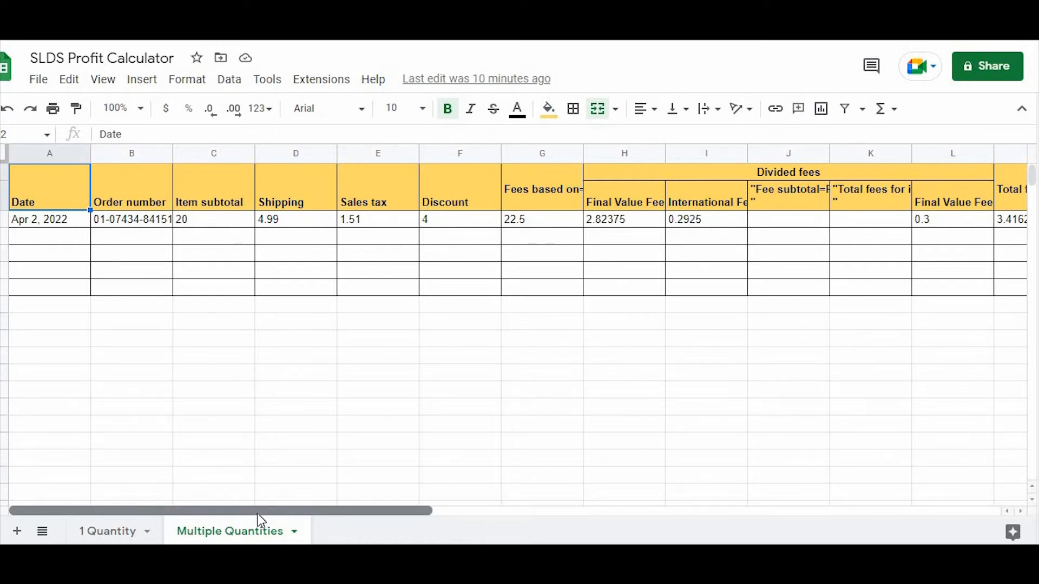
{"action": "left_click_drag", "start_coordinate": [265, 514], "coordinate": [270, 513]}
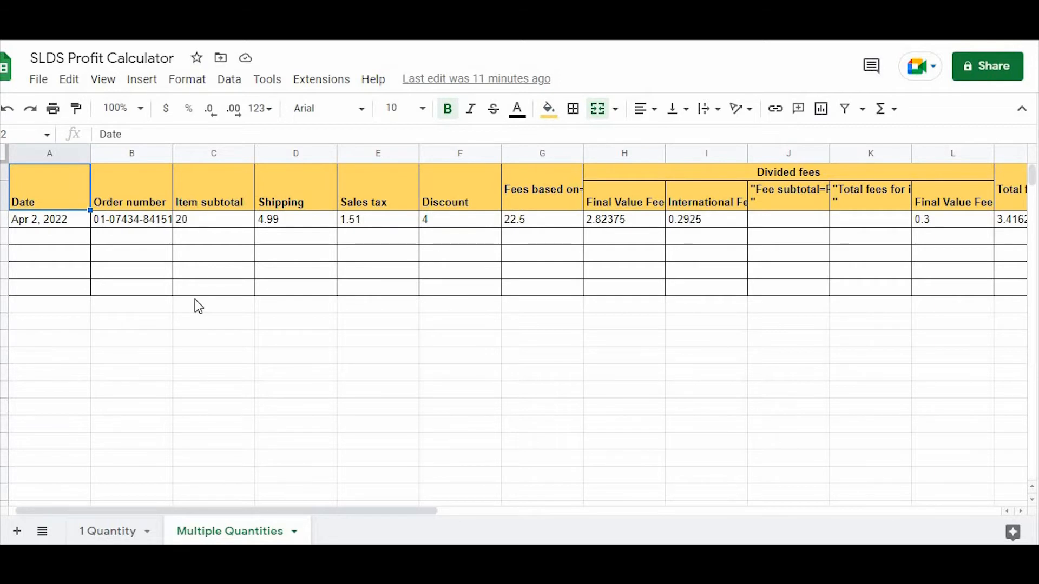
Step: Change the order's date in A3 of the Multiple Quantities sheet to a day in May 2022
{"action": "left_click", "coordinate": [49, 227]}
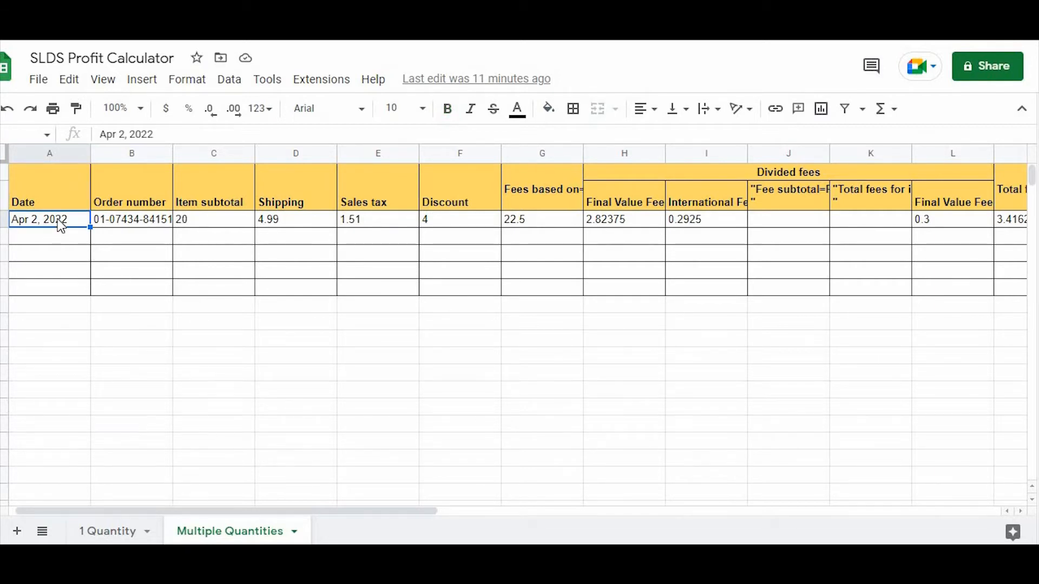
{"action": "double_click", "coordinate": [59, 220]}
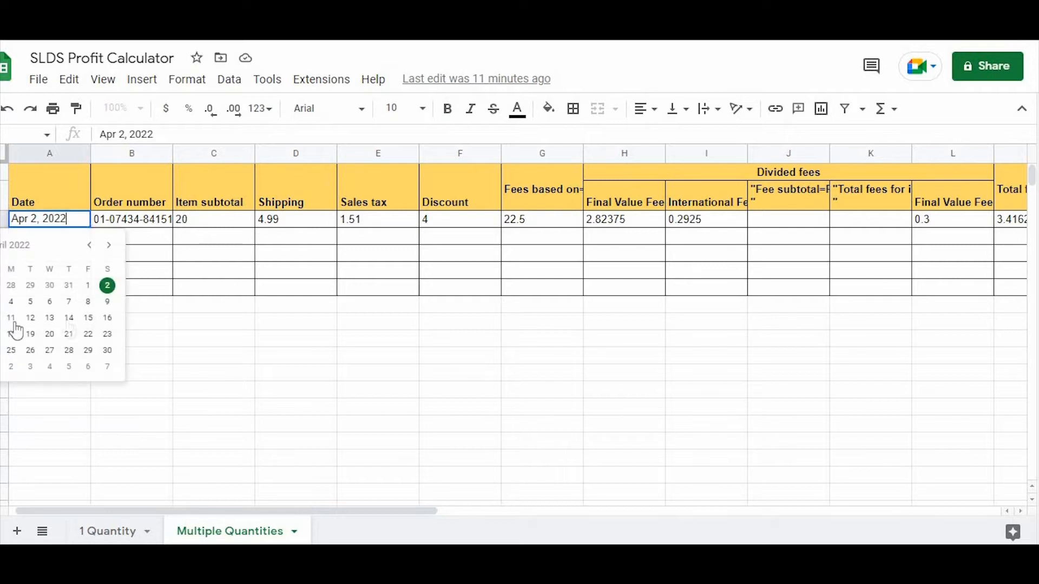
{"action": "left_click", "coordinate": [109, 246]}
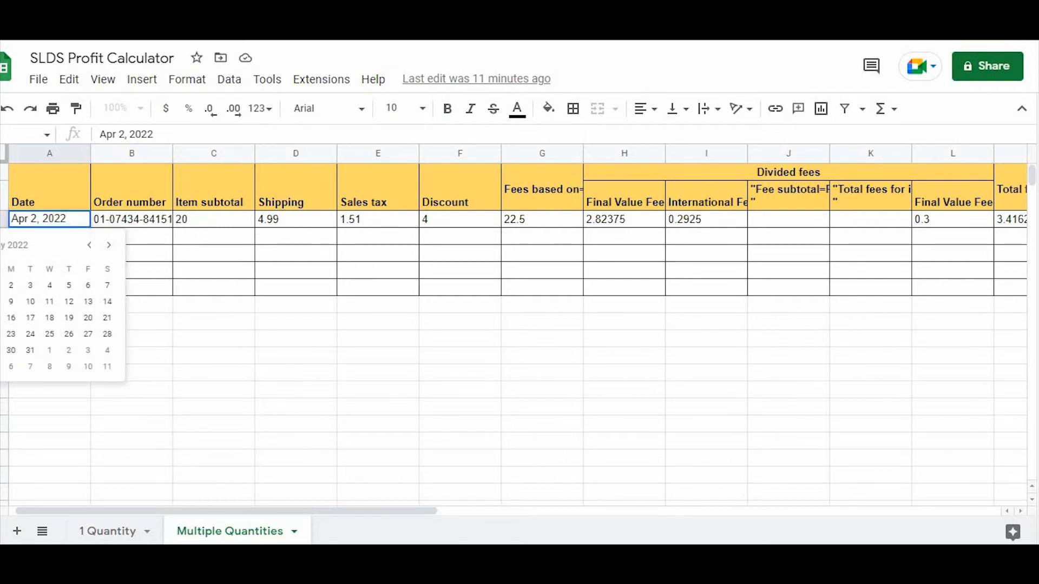
{"action": "left_click", "coordinate": [1, 302]}
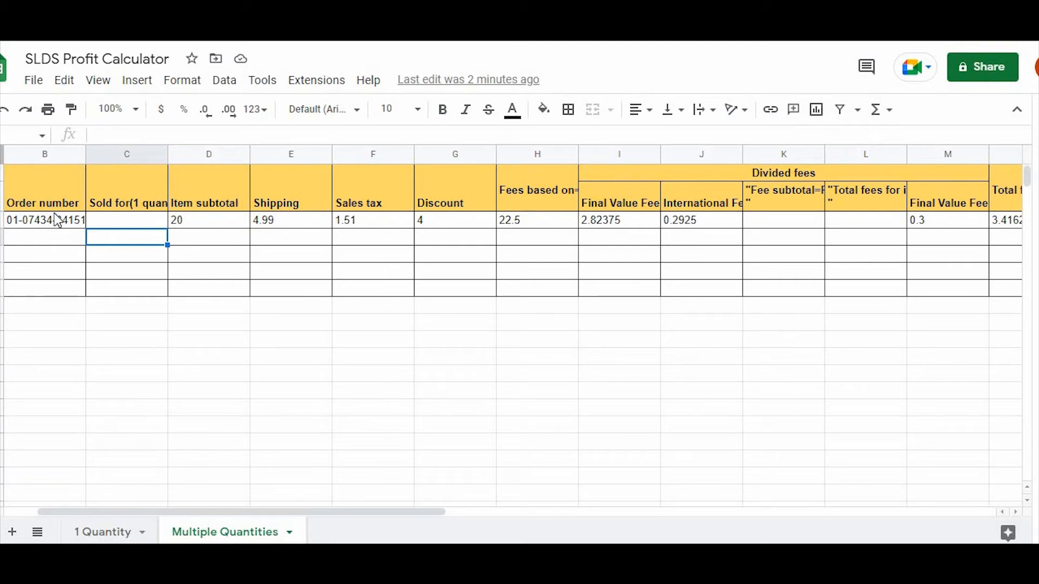
Step: Enter 15 as the order's one-quantity sold-for price in C3 of the Multiple Quantities sheet
{"action": "left_click", "coordinate": [147, 203]}
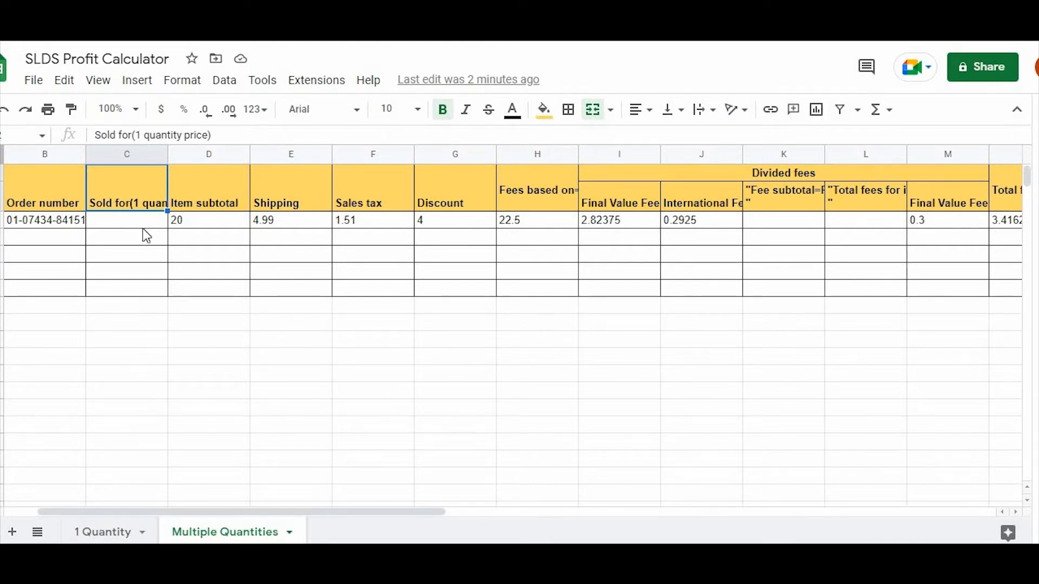
{"action": "left_click", "coordinate": [109, 534]}
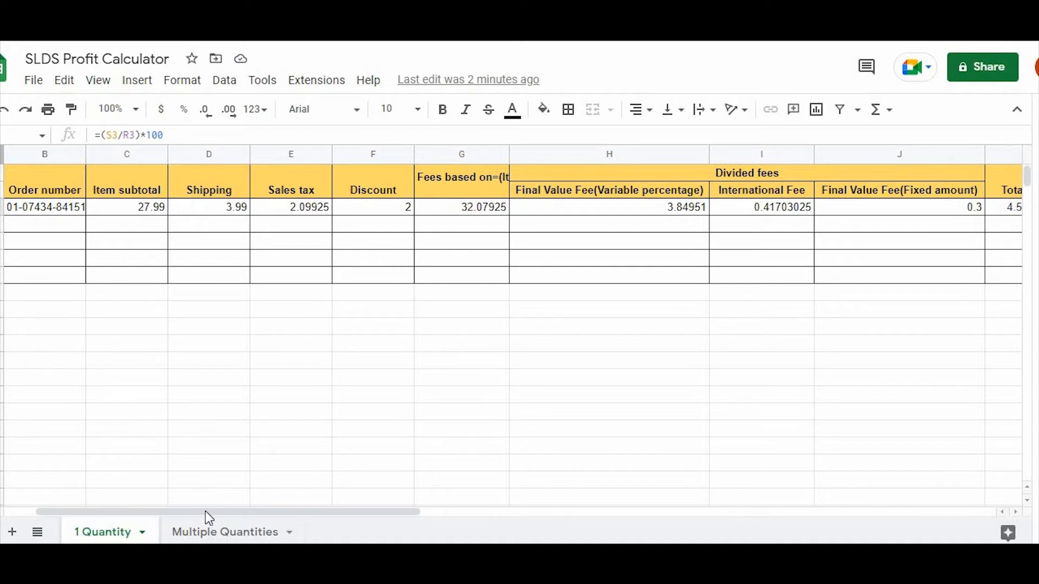
{"action": "left_click", "coordinate": [220, 531]}
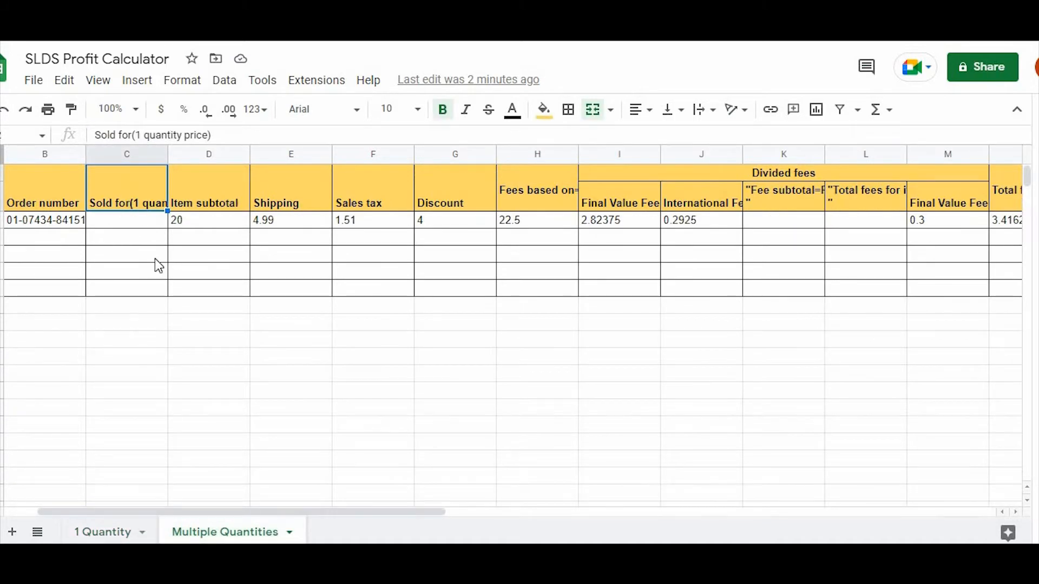
{"action": "left_click", "coordinate": [129, 226]}
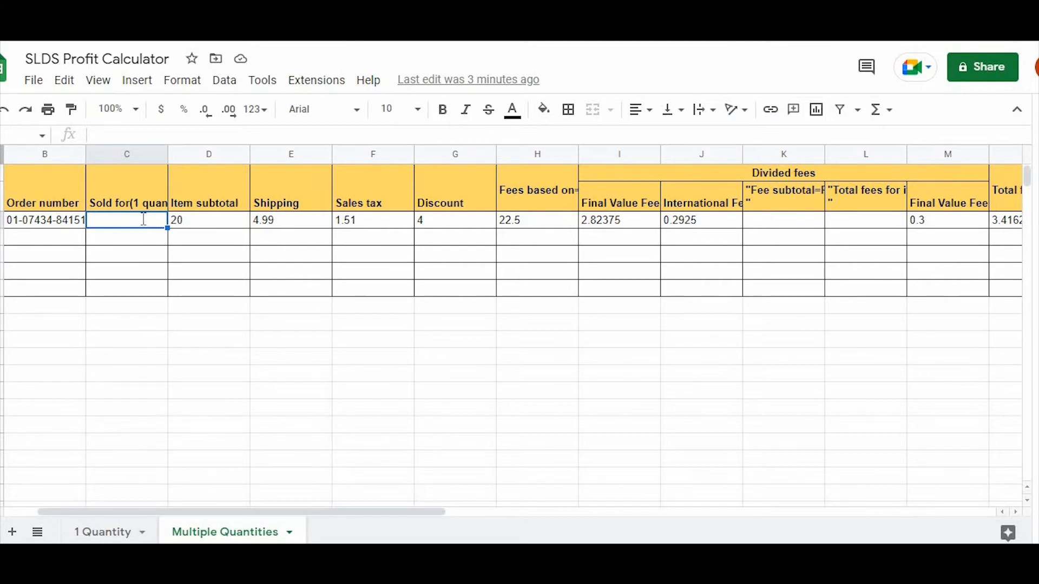
{"action": "type", "text": "15"}
{"action": "left_click", "coordinate": [140, 193]}
{"action": "left_click", "coordinate": [143, 222]}
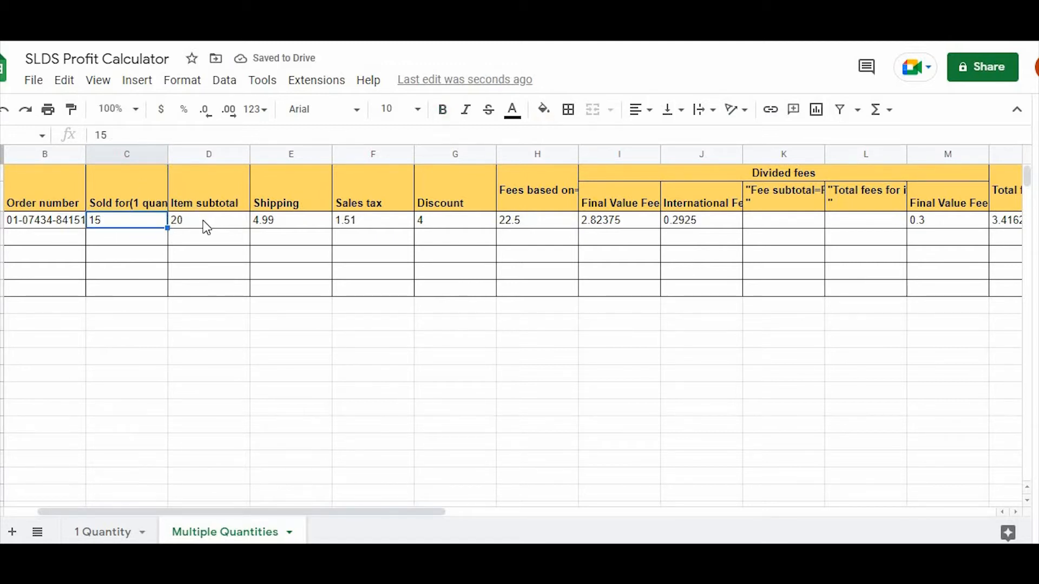
Step: Calculate the order's item subtotal in D3 with =C3*3 and set its shipping to 3.99
{"action": "left_click", "coordinate": [205, 227]}
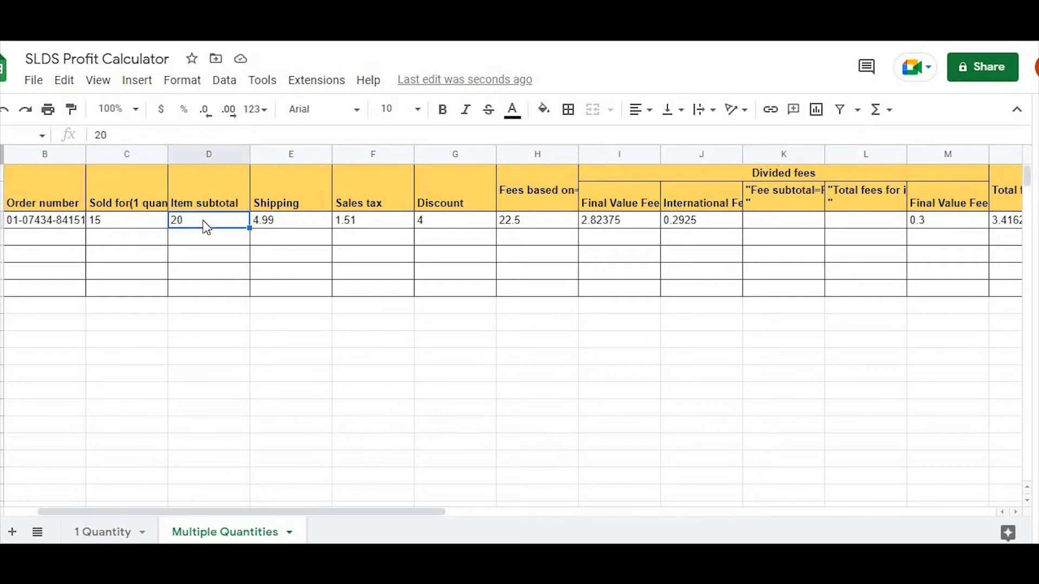
{"action": "type", "text": "="}
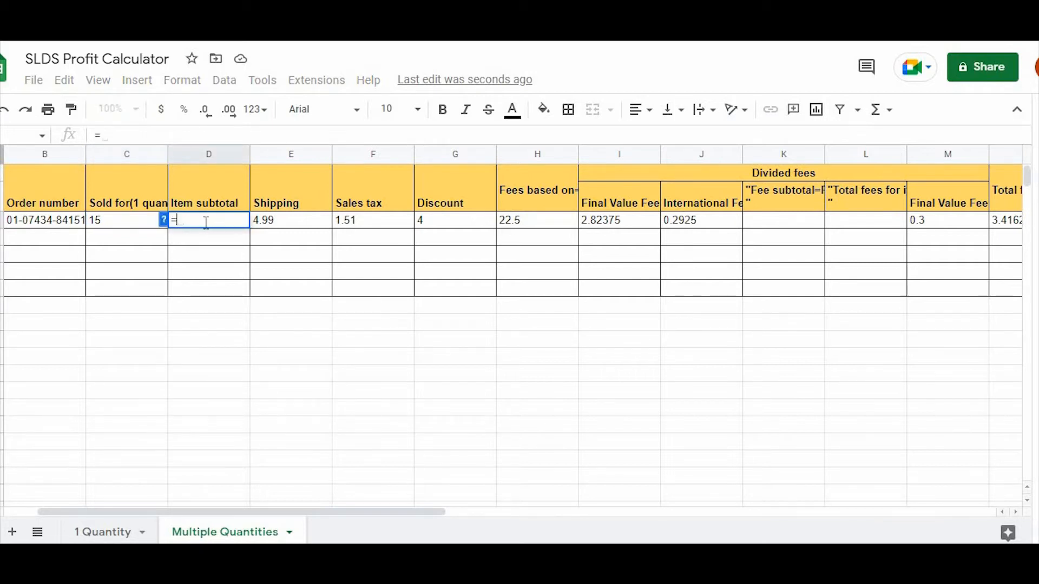
{"action": "left_click", "coordinate": [129, 228]}
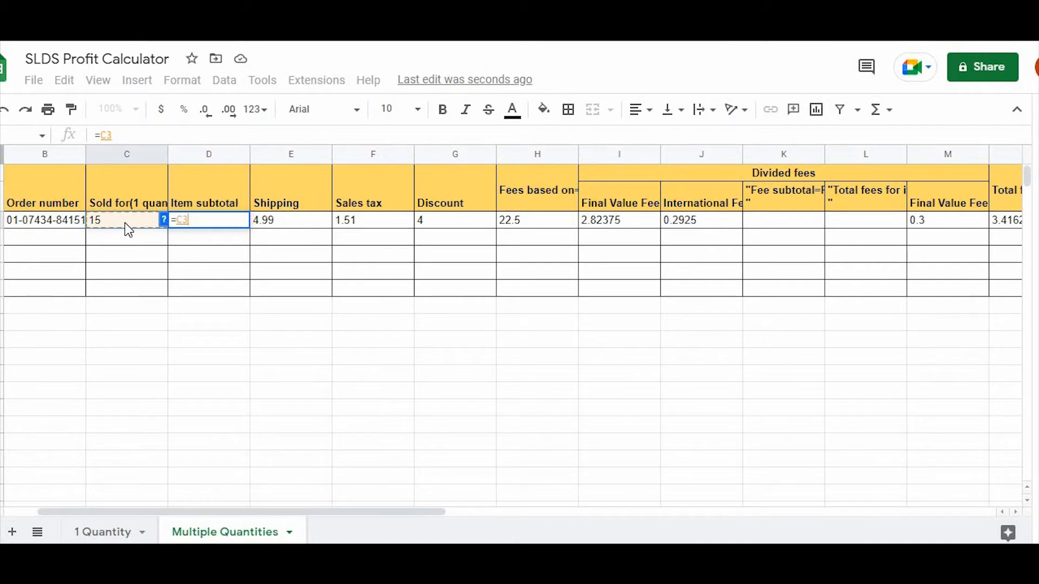
{"action": "type", "text": "*3"}
{"action": "key", "text": "Return"}
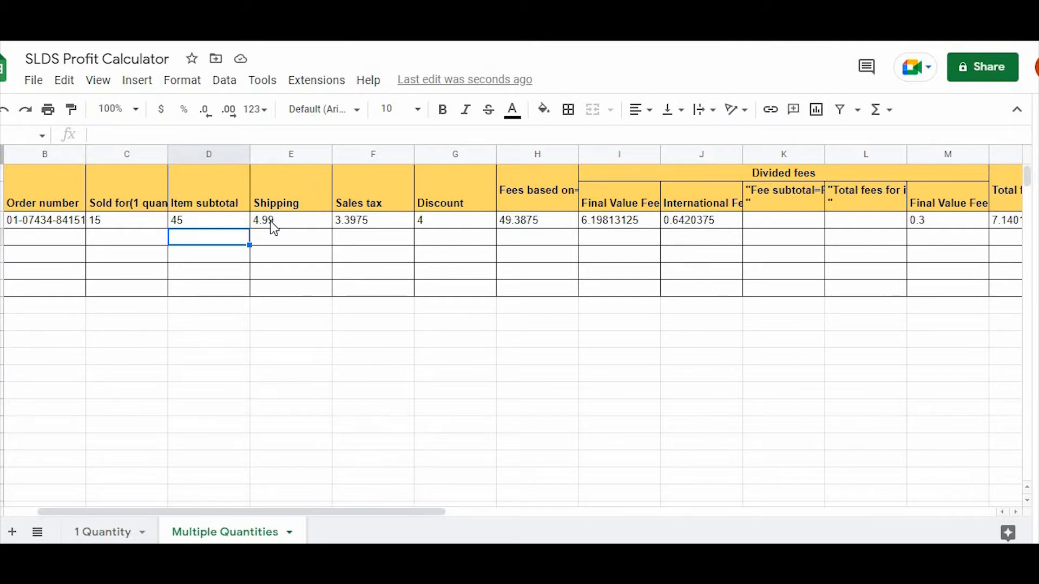
{"action": "left_click", "coordinate": [274, 227]}
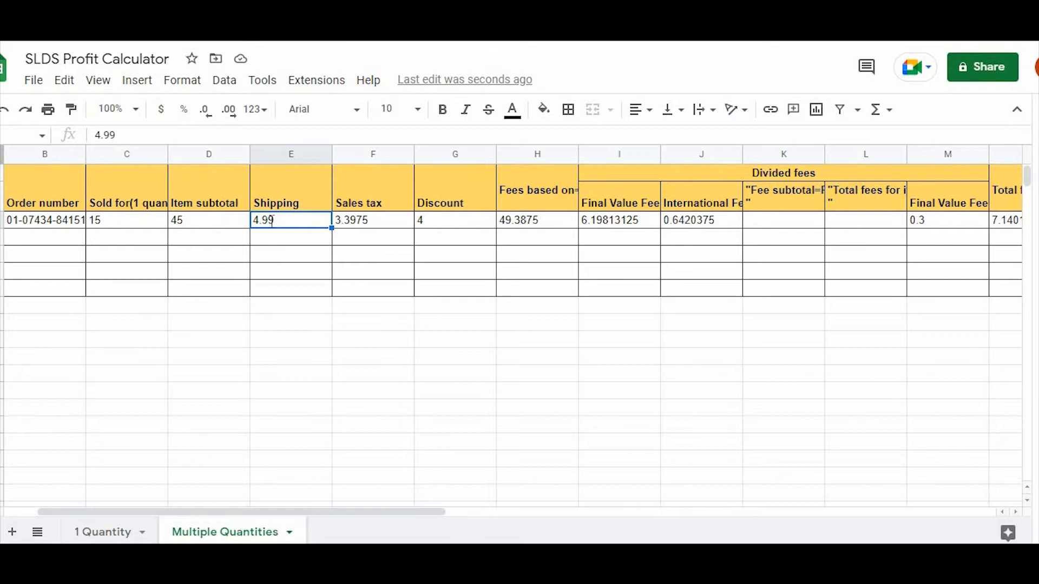
{"action": "type", "text": "3.99"}
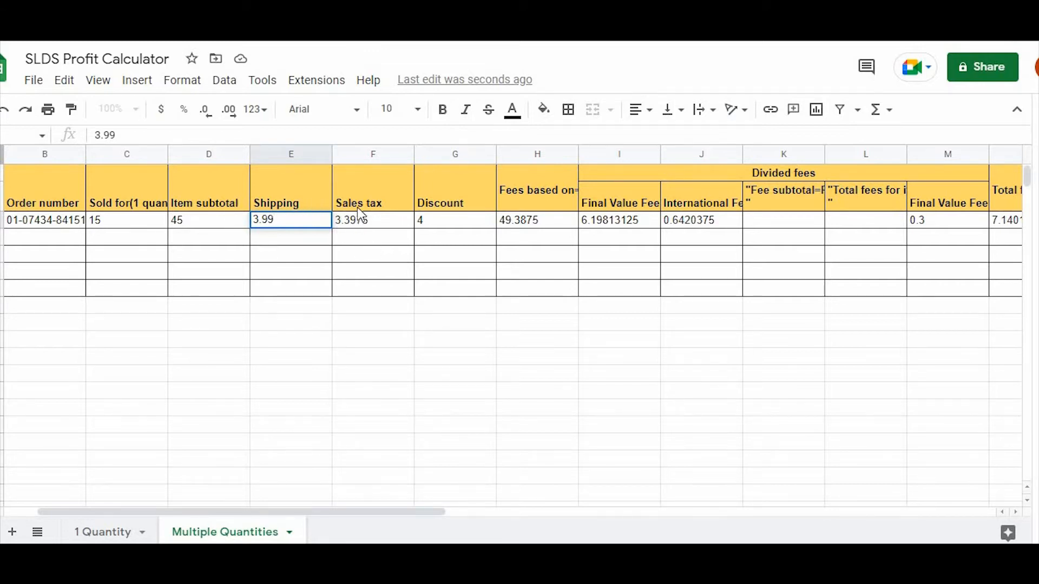
Step: Calculate the order's sales tax in F3 from the item subtotal with =D3*7.5%
{"action": "left_click", "coordinate": [373, 227]}
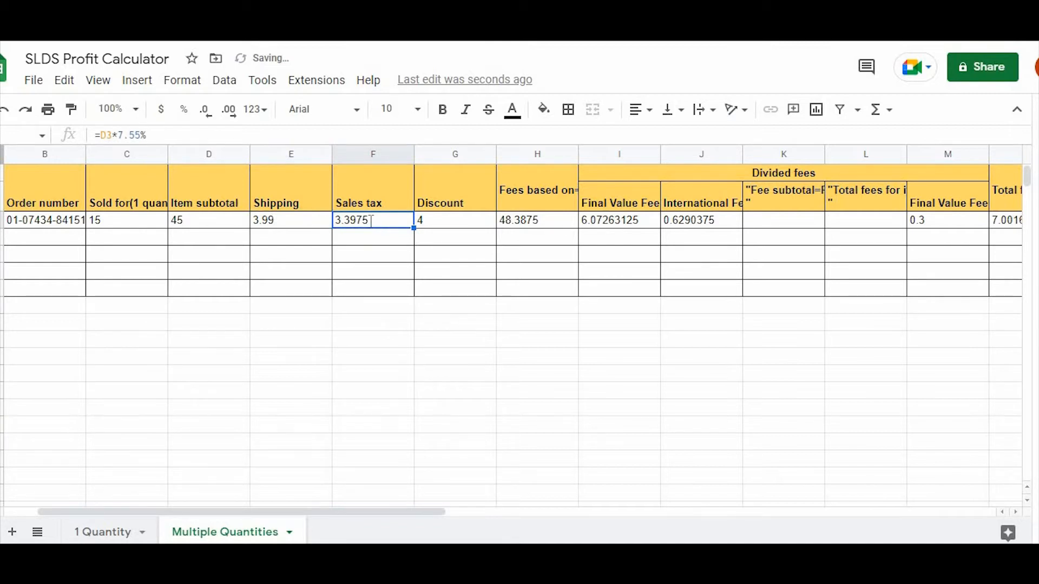
{"action": "type", "text": "="}
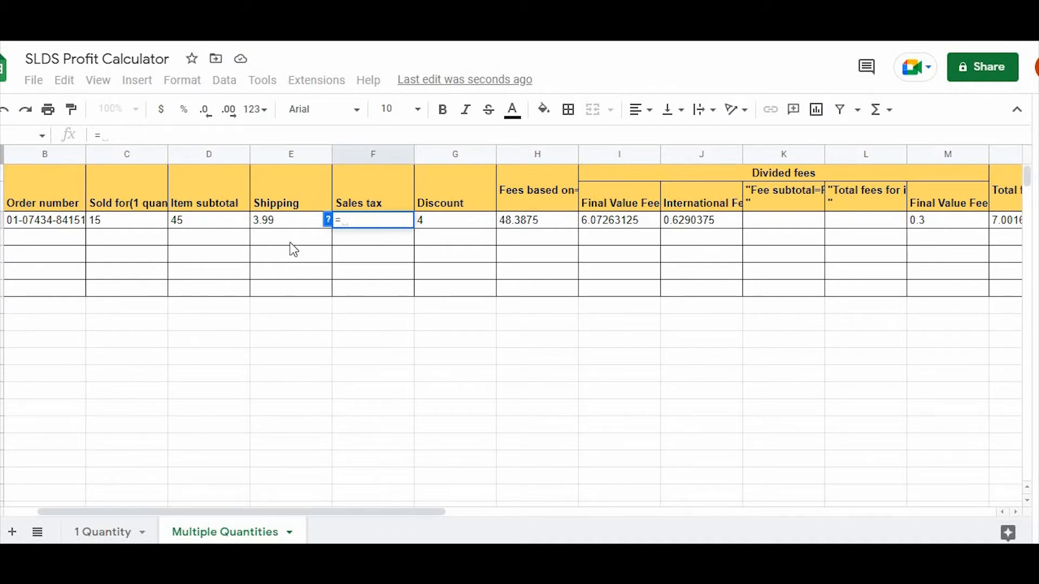
{"action": "left_click", "coordinate": [219, 219]}
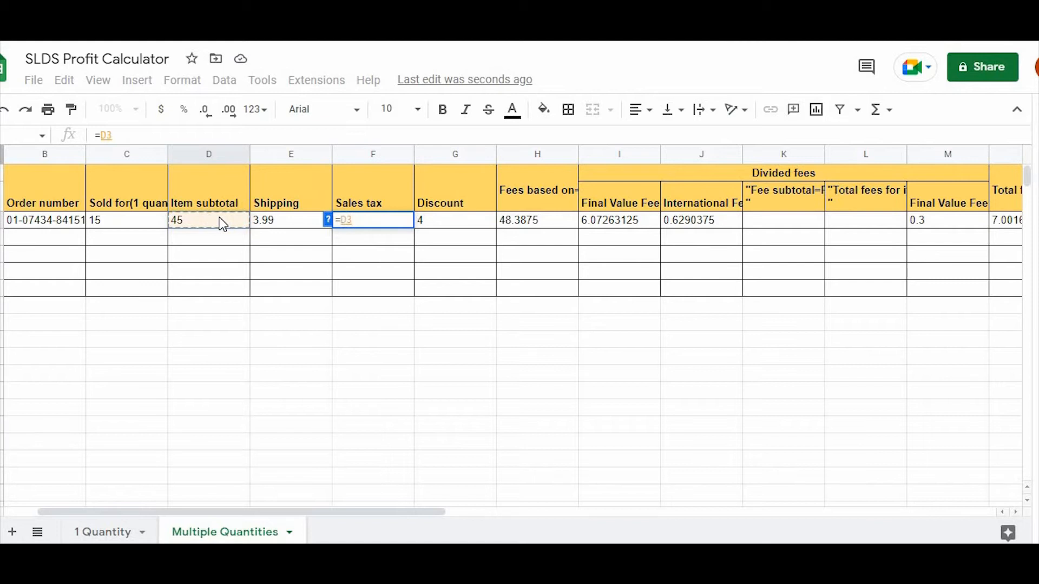
{"action": "type", "text": "*7"}
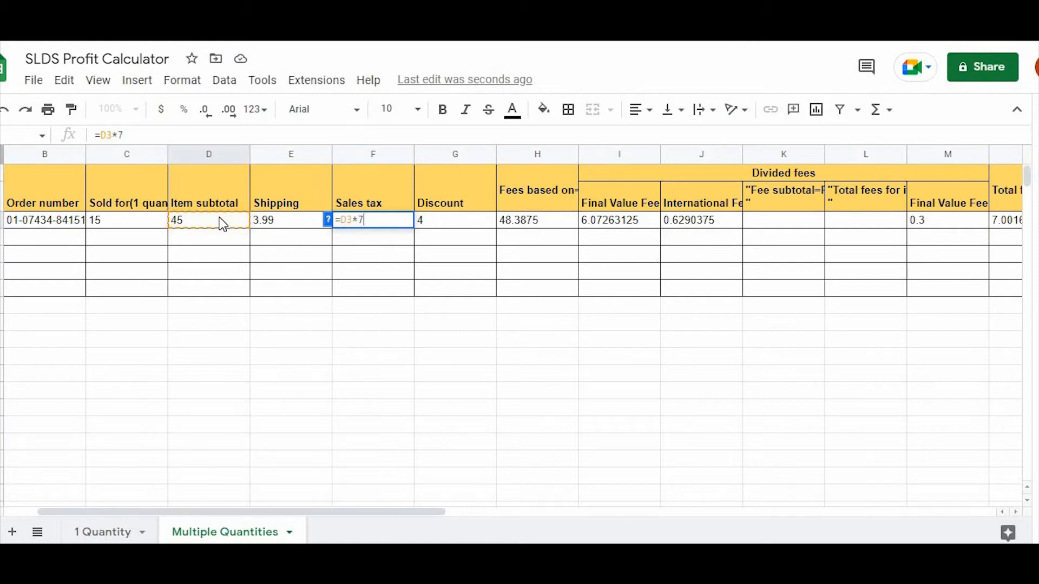
{"action": "type", "text": ".5%"}
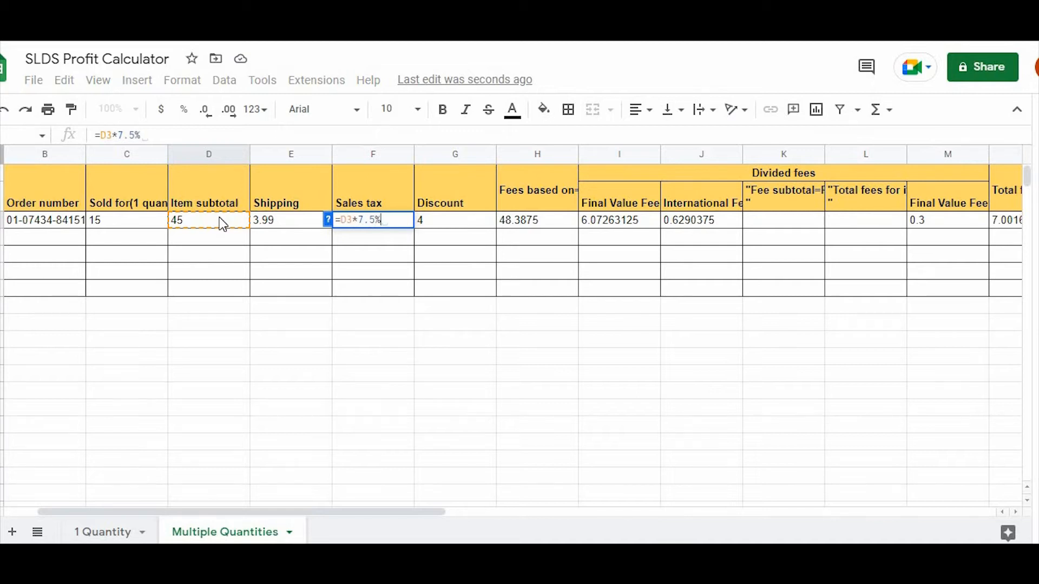
{"action": "key", "text": "Return"}
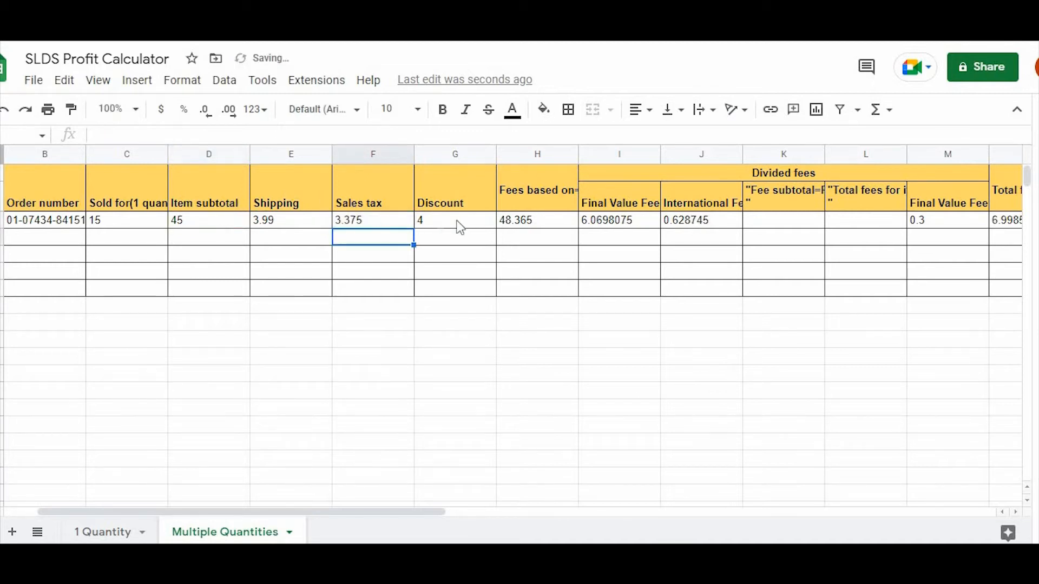
Step: Set the order's discount in G3 to 0
{"action": "left_click", "coordinate": [457, 221]}
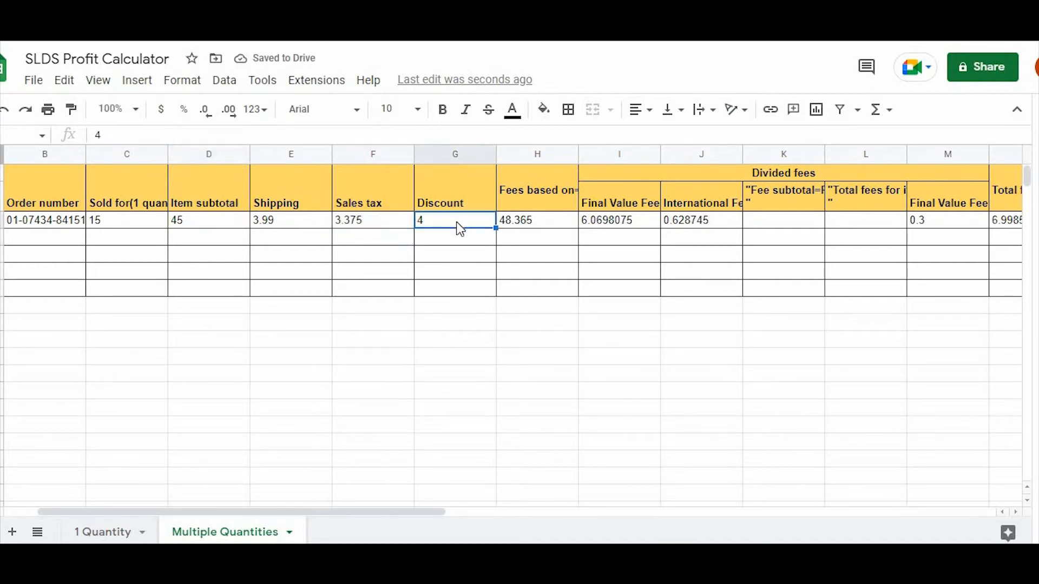
{"action": "left_click", "coordinate": [367, 219]}
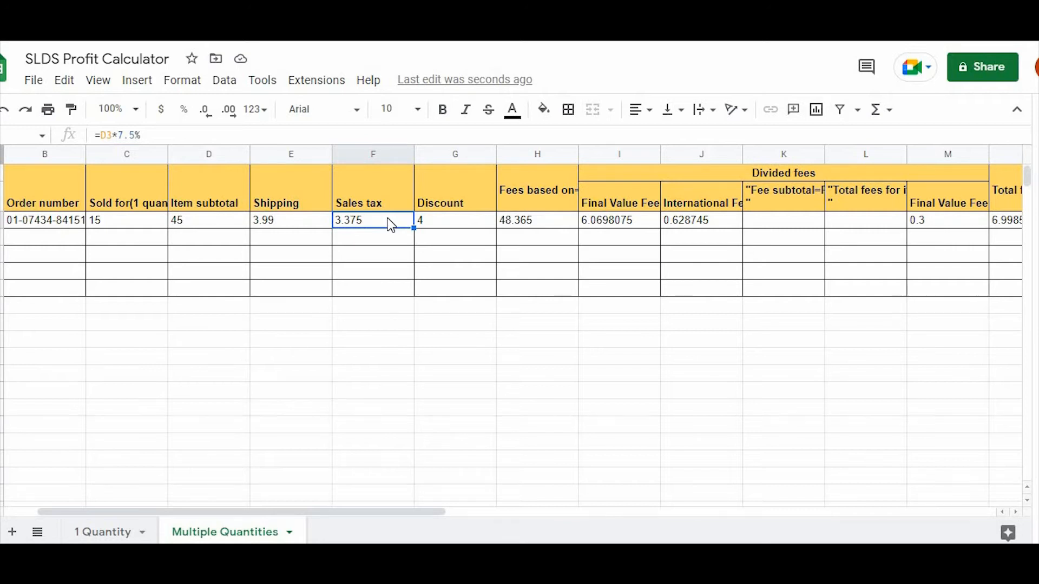
{"action": "left_click", "coordinate": [441, 226]}
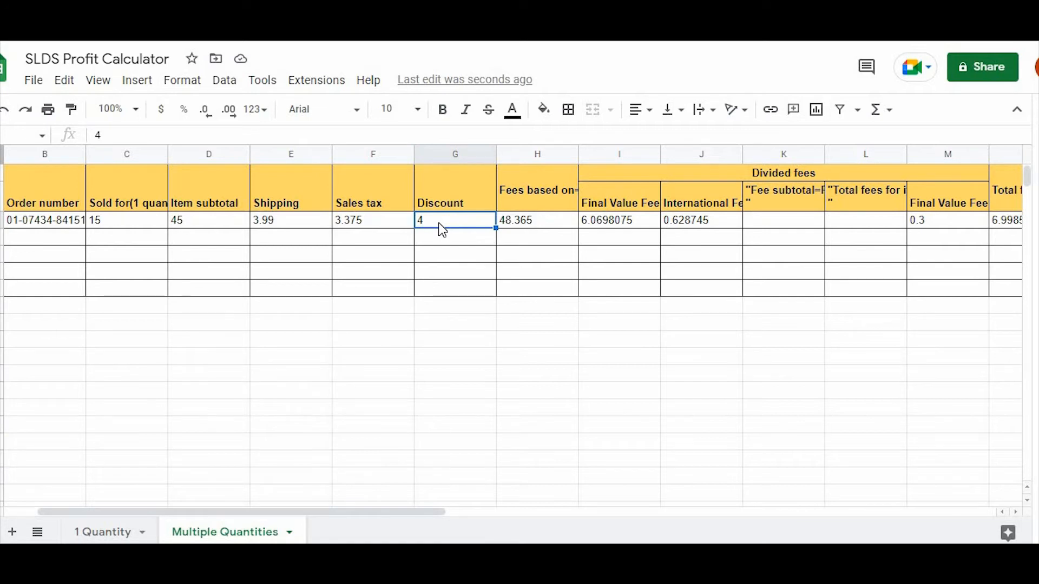
{"action": "type", "text": "0"}
Step: Calculate the order's fee base in H3 of the Multiple Quantities sheet with =SUM(D3:F3)-G3
{"action": "left_click", "coordinate": [534, 194]}
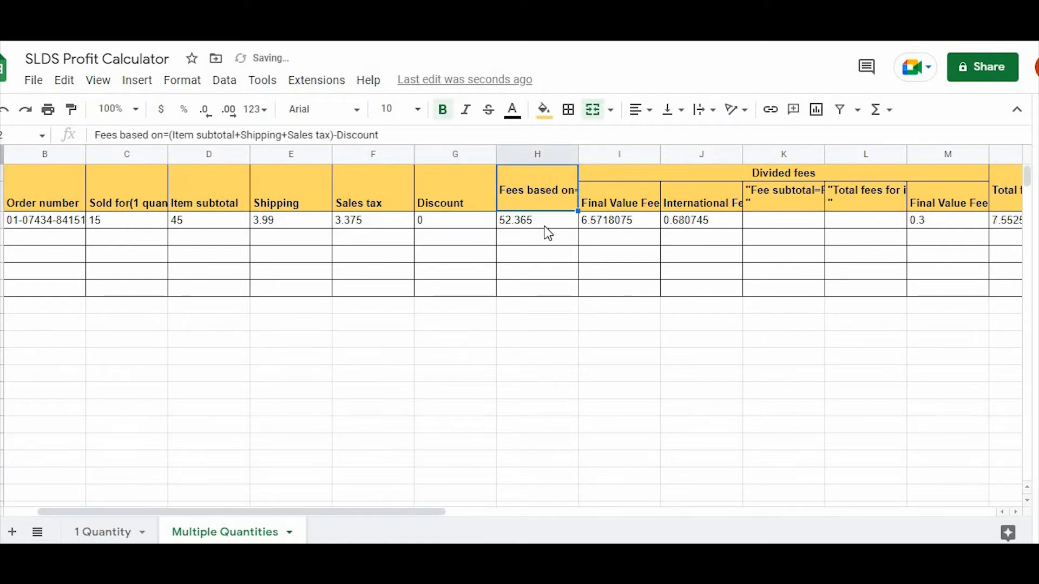
{"action": "left_click", "coordinate": [546, 226]}
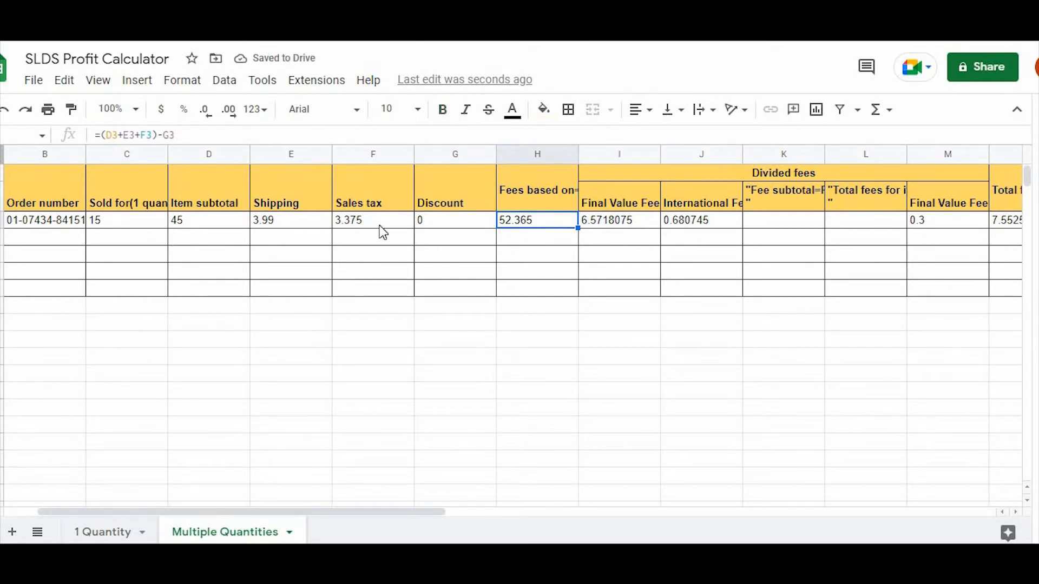
{"action": "type", "text": "="}
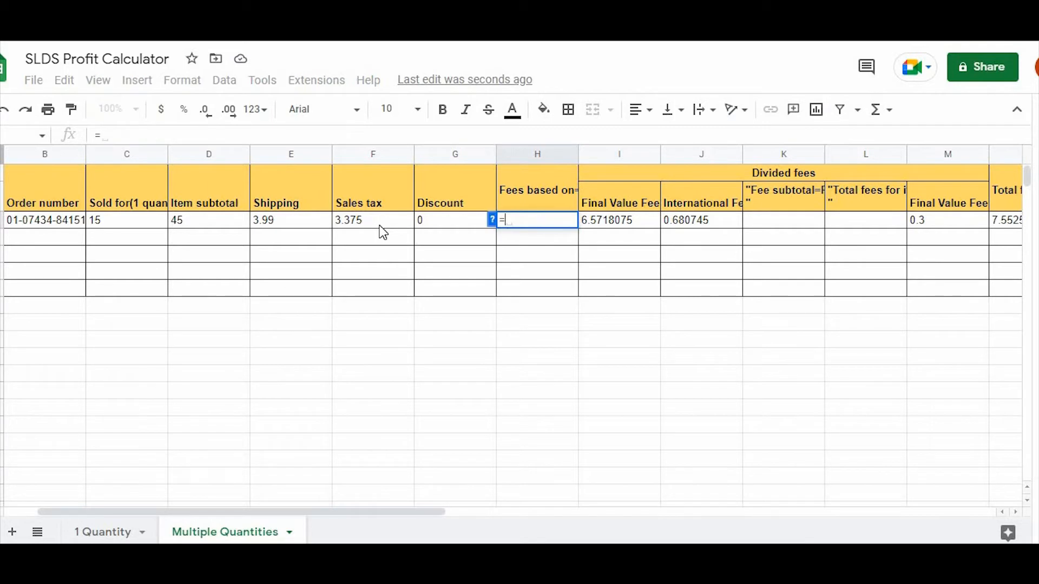
{"action": "type", "text": "sum"}
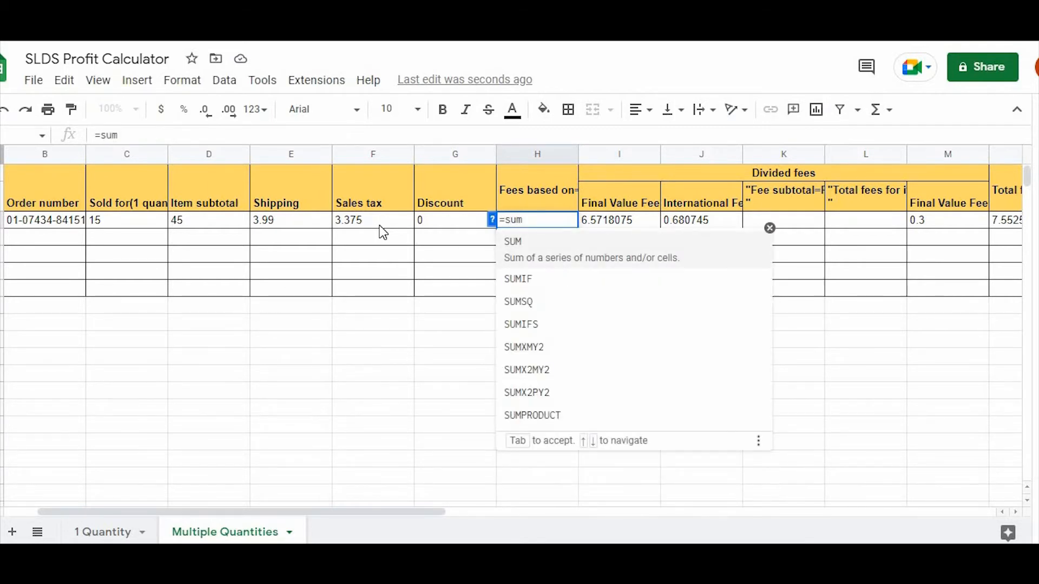
{"action": "key", "text": "Tab"}
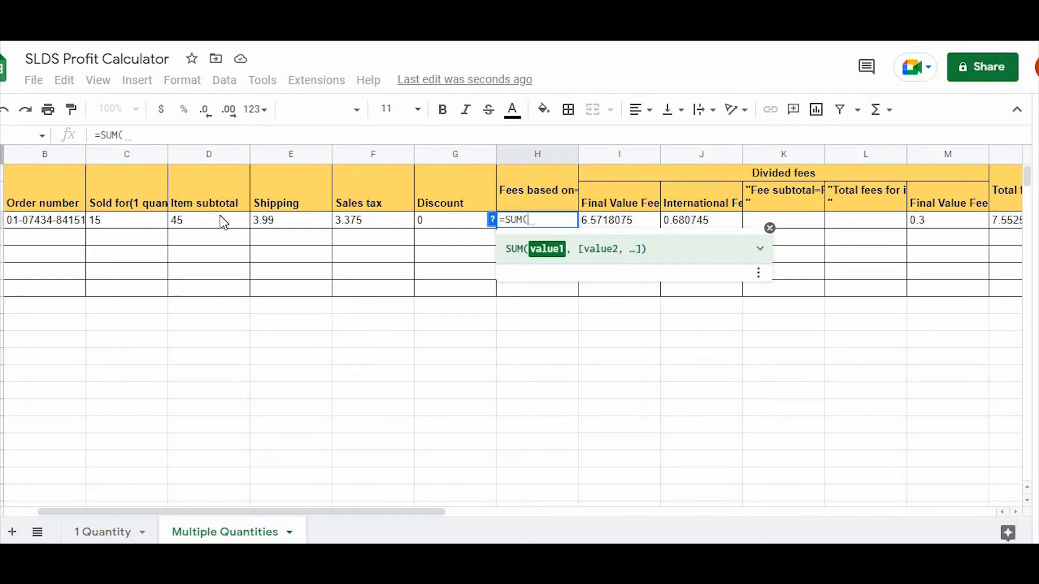
{"action": "left_click_drag", "start_coordinate": [220, 219], "coordinate": [361, 227]}
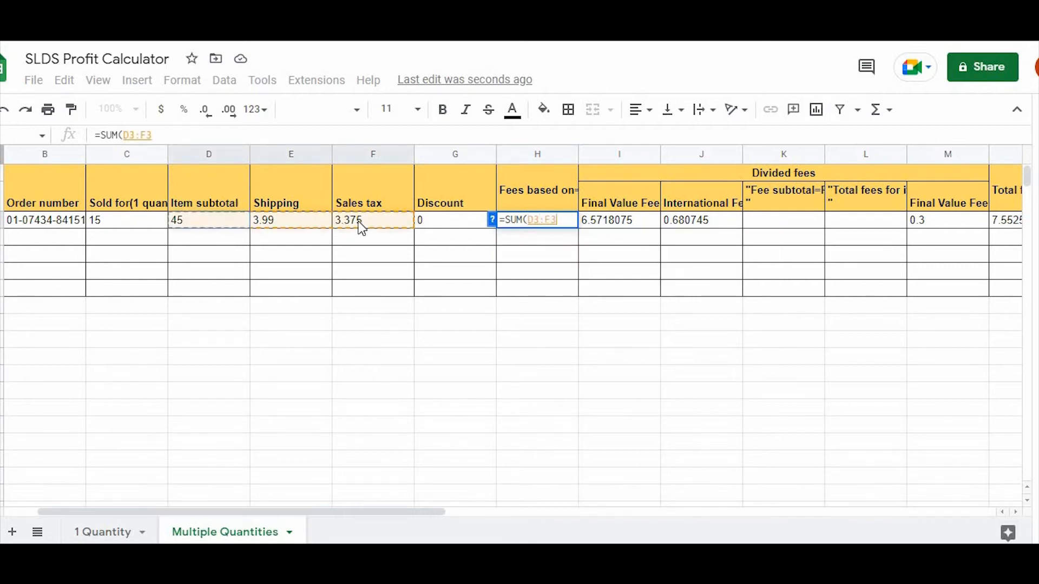
{"action": "type", "text": ")"}
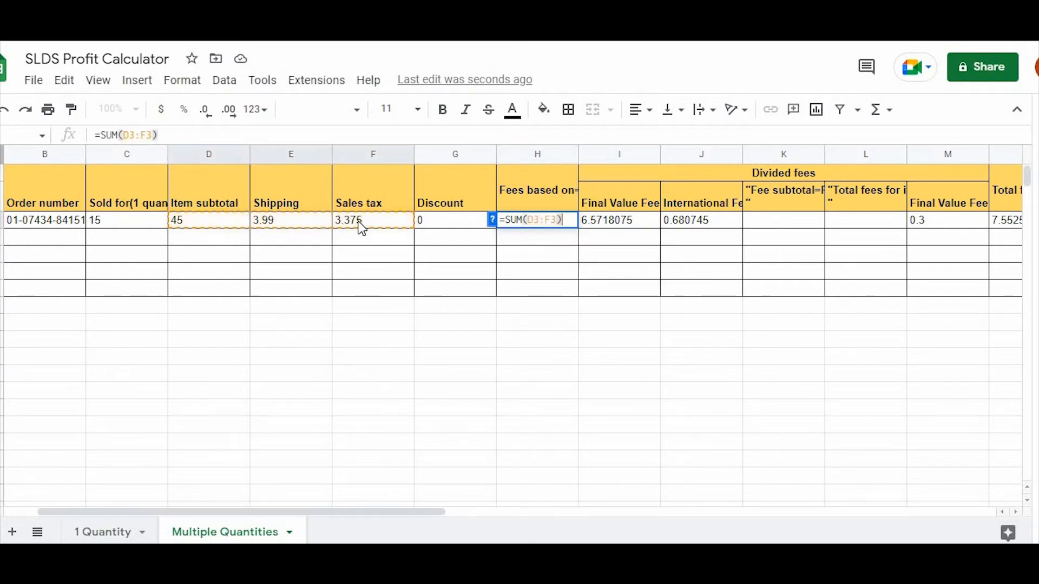
{"action": "type", "text": "-"}
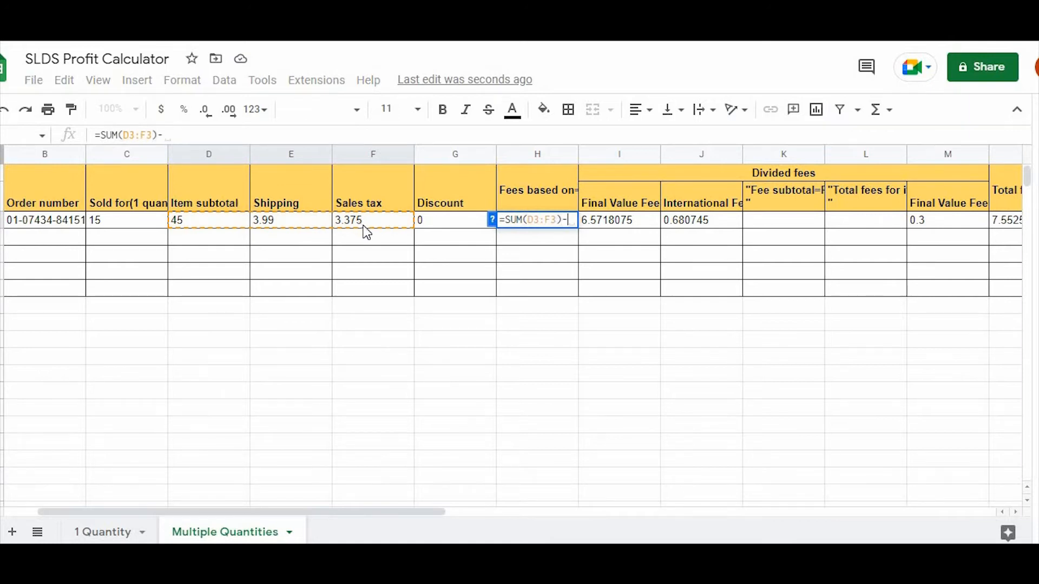
{"action": "left_click", "coordinate": [443, 221]}
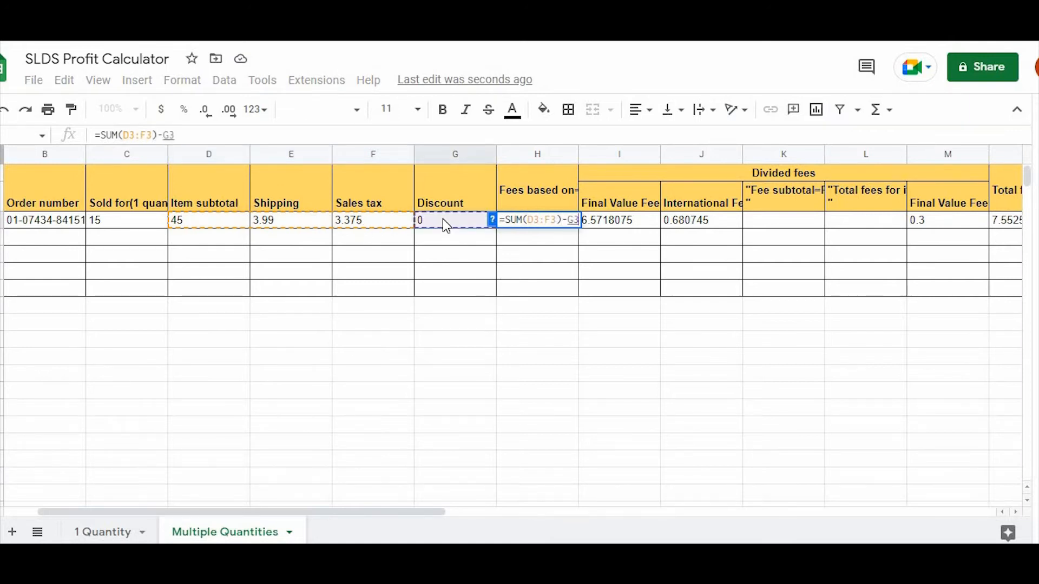
{"action": "key", "text": "Return"}
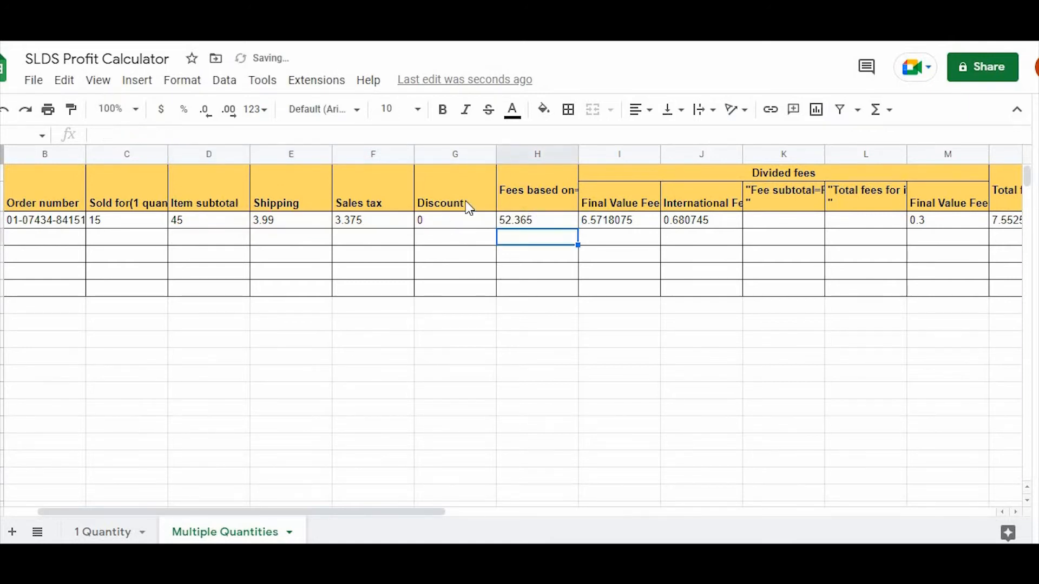
Step: Calculate the order's Final Value Fee in I3 from the fee base with =H3*12%
{"action": "left_click", "coordinate": [613, 228]}
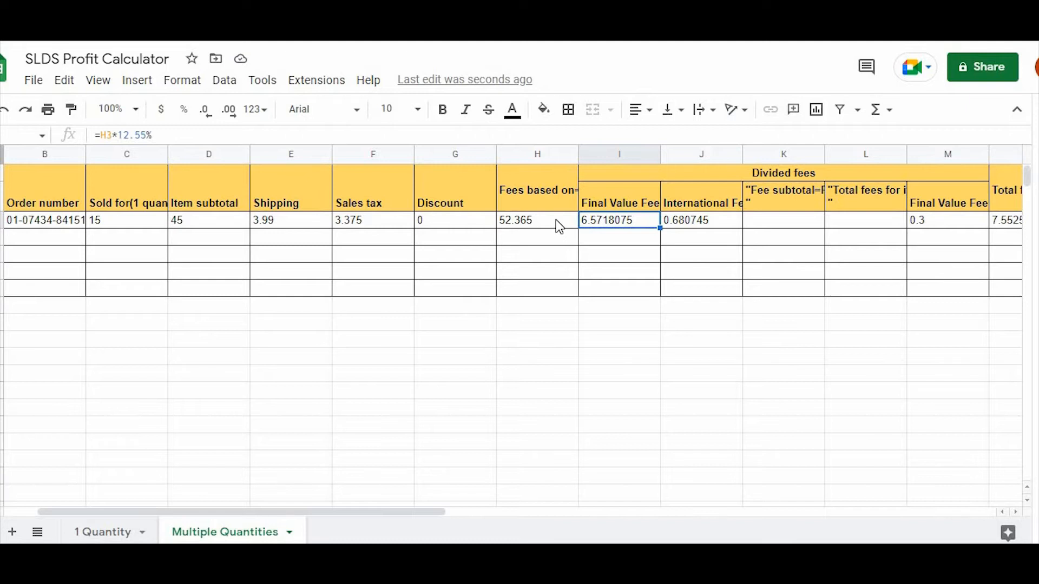
{"action": "type", "text": "="}
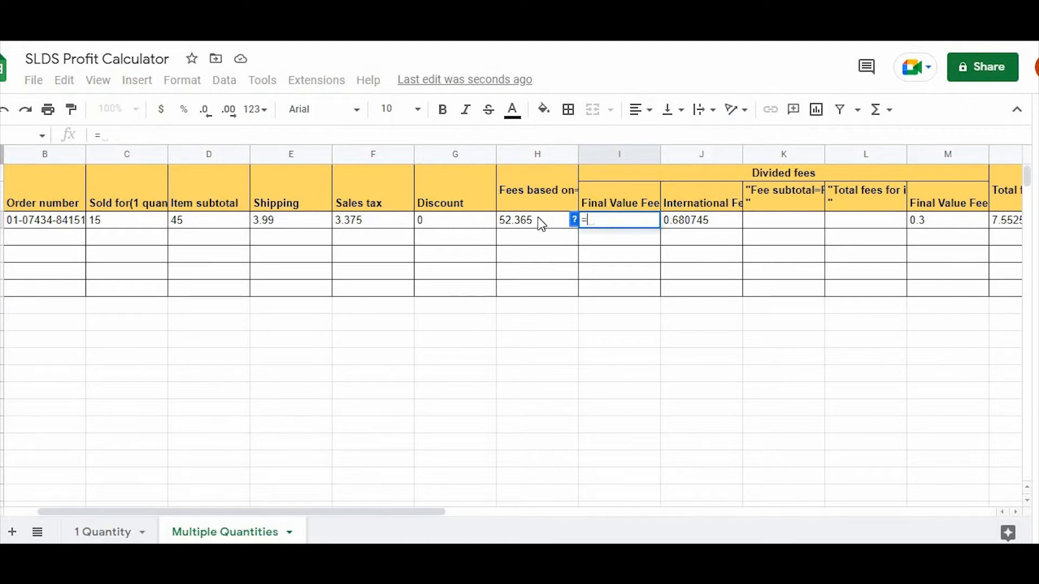
{"action": "left_click", "coordinate": [541, 223]}
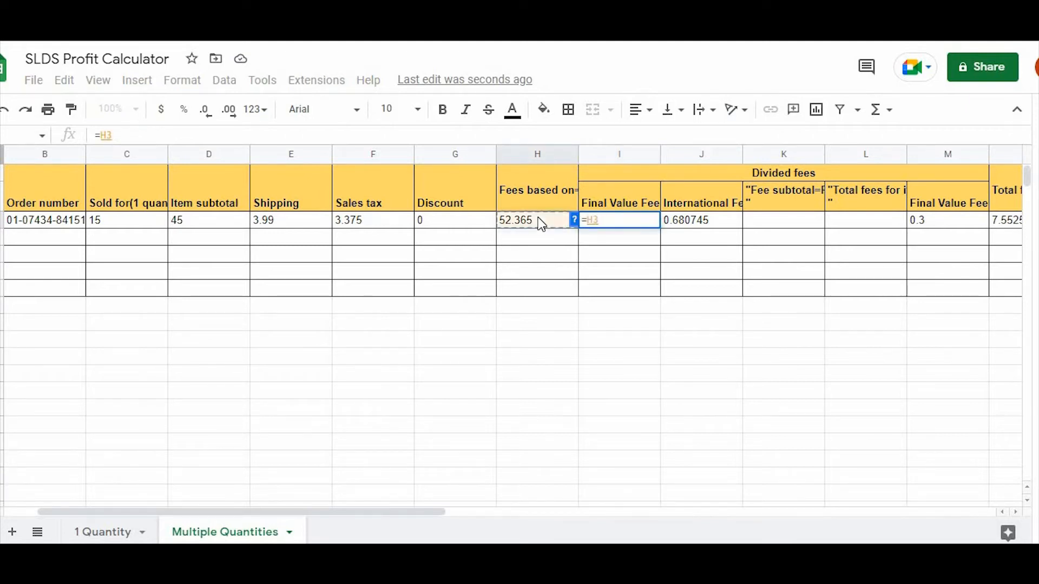
{"action": "type", "text": "8"}
{"action": "key", "text": "BackSpace"}
{"action": "key", "text": "BackSpace"}
{"action": "key", "text": "BackSpace"}
{"action": "left_click", "coordinate": [541, 223]}
{"action": "type", "text": "*12"}
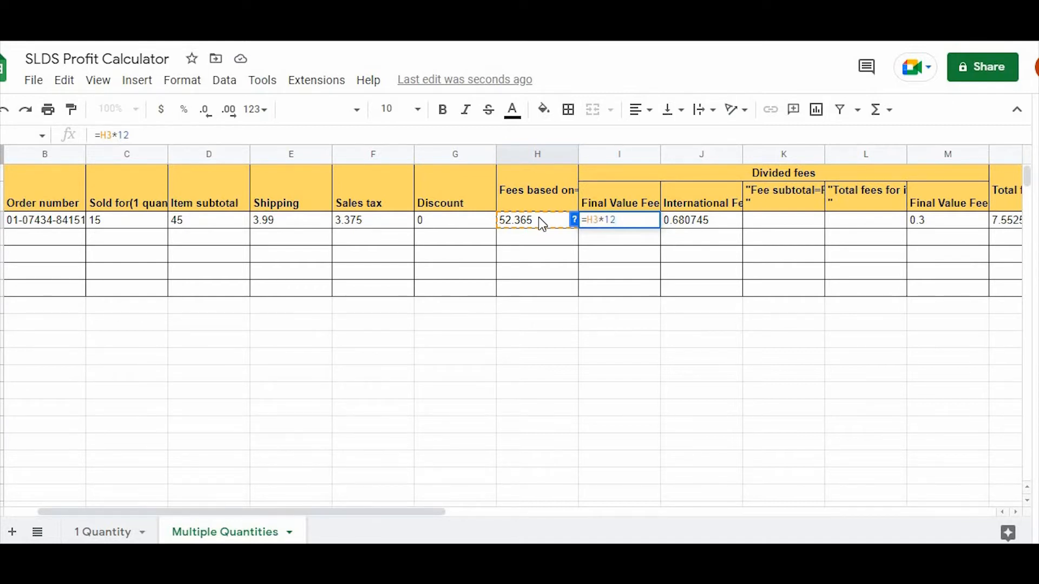
{"action": "type", "text": "%"}
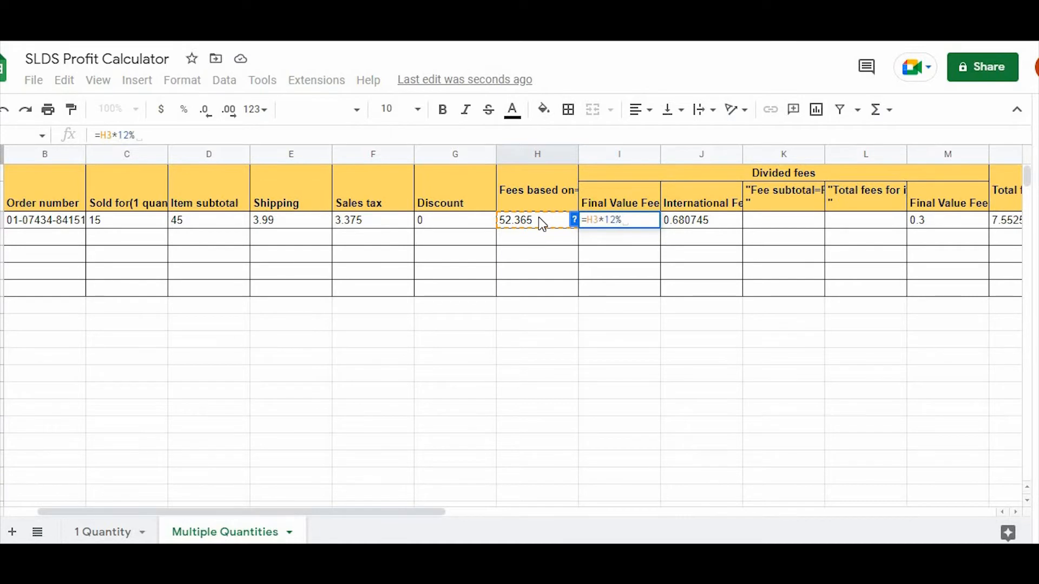
{"action": "key", "text": "Return"}
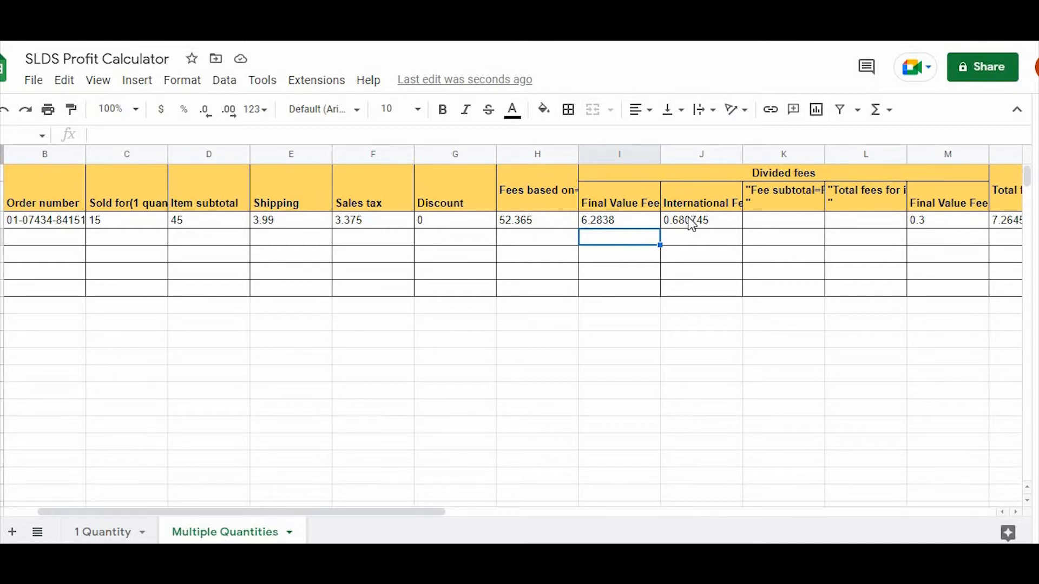
Step: Calculate the order's International Fee in J3 from the fee base with =H3*1.3%
{"action": "left_click", "coordinate": [691, 225]}
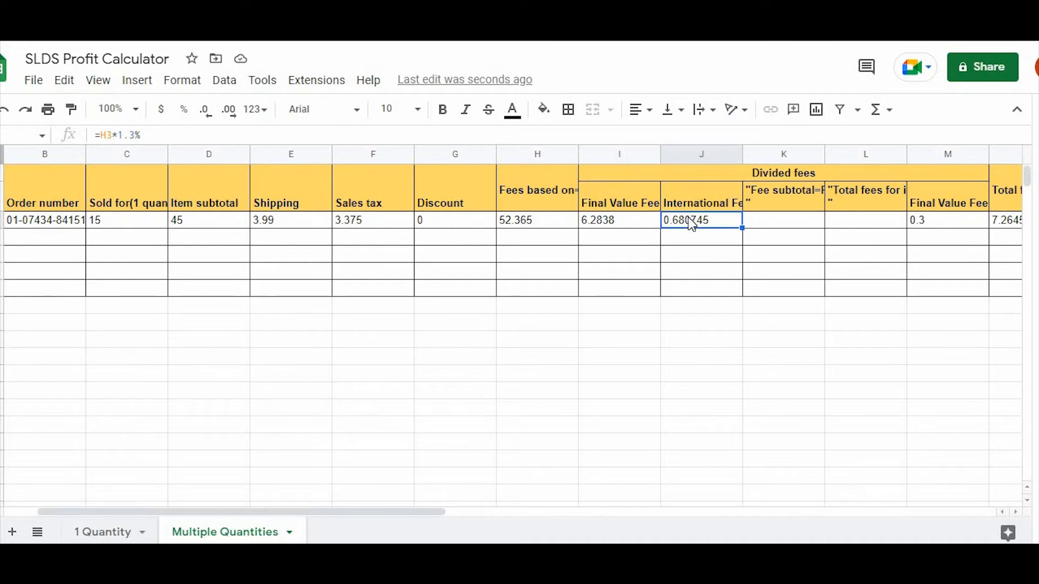
{"action": "type", "text": "="}
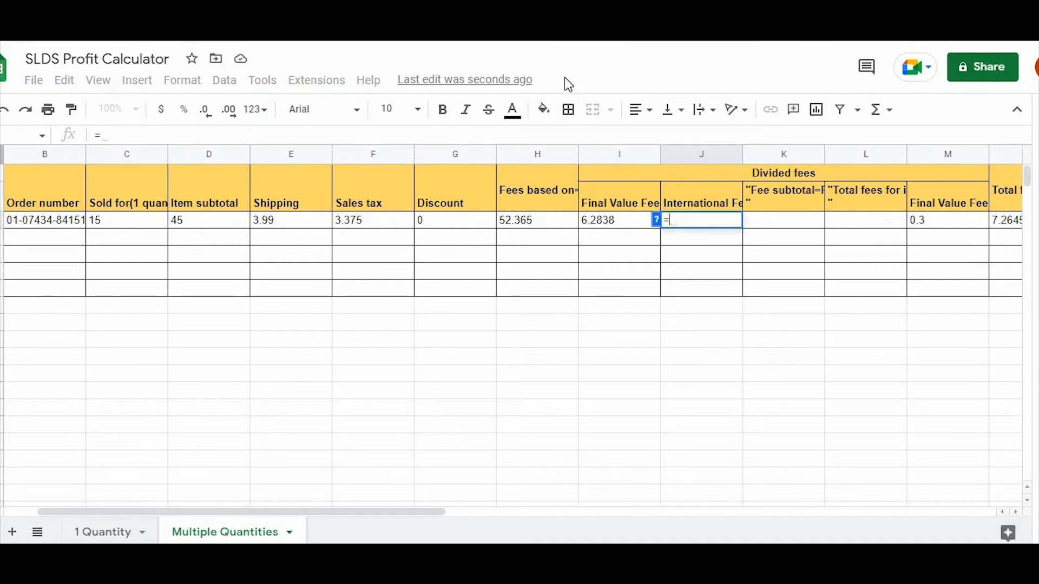
{"action": "left_click", "coordinate": [515, 226]}
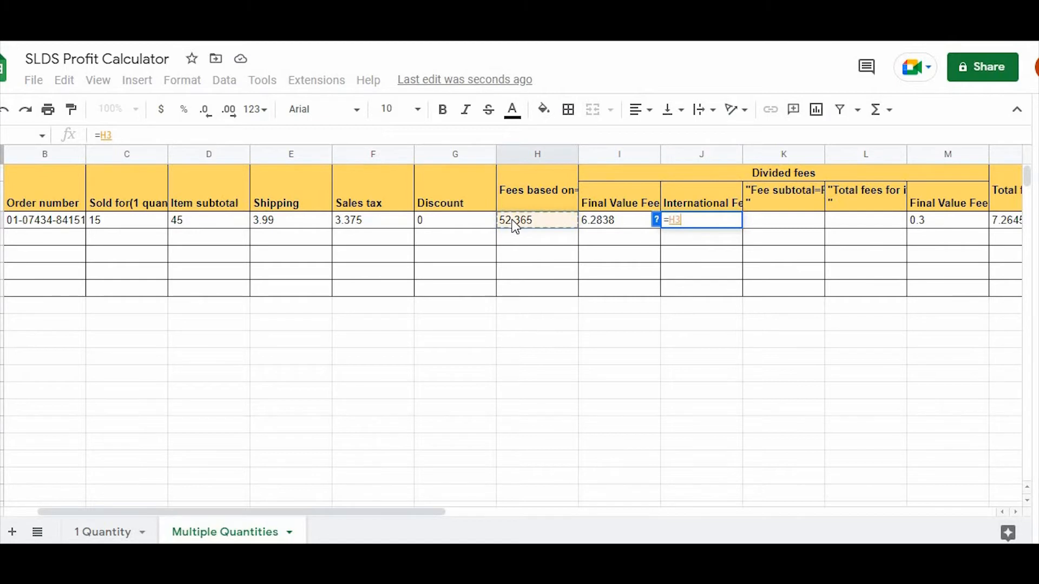
{"action": "type", "text": "*1.3%"}
{"action": "key", "text": "Return"}
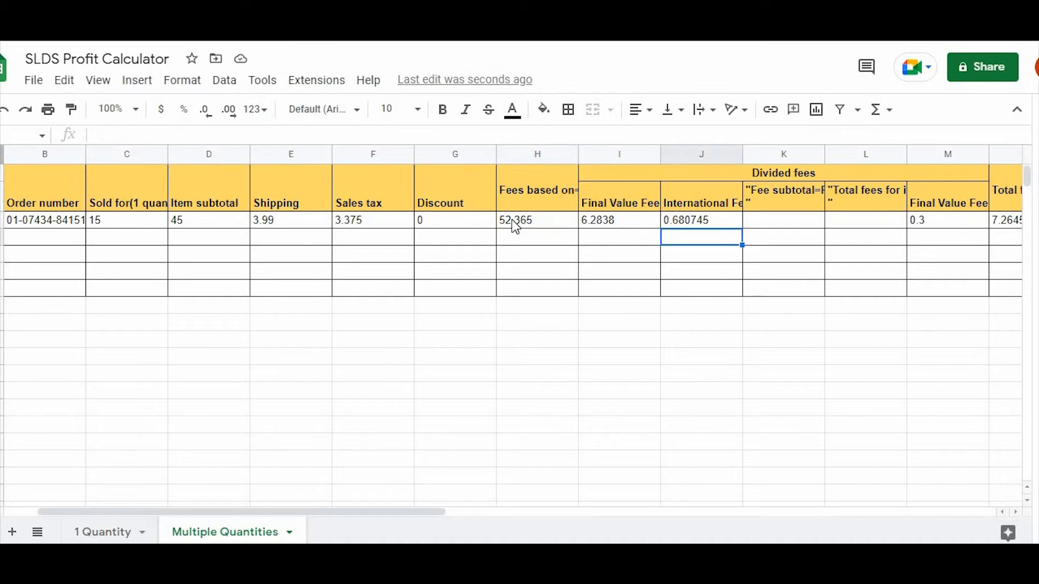
Step: Calculate the order's fee subtotal in K3 by adding the Final Value Fee and International Fee with =SUM(I3:J3)
{"action": "left_click", "coordinate": [776, 200]}
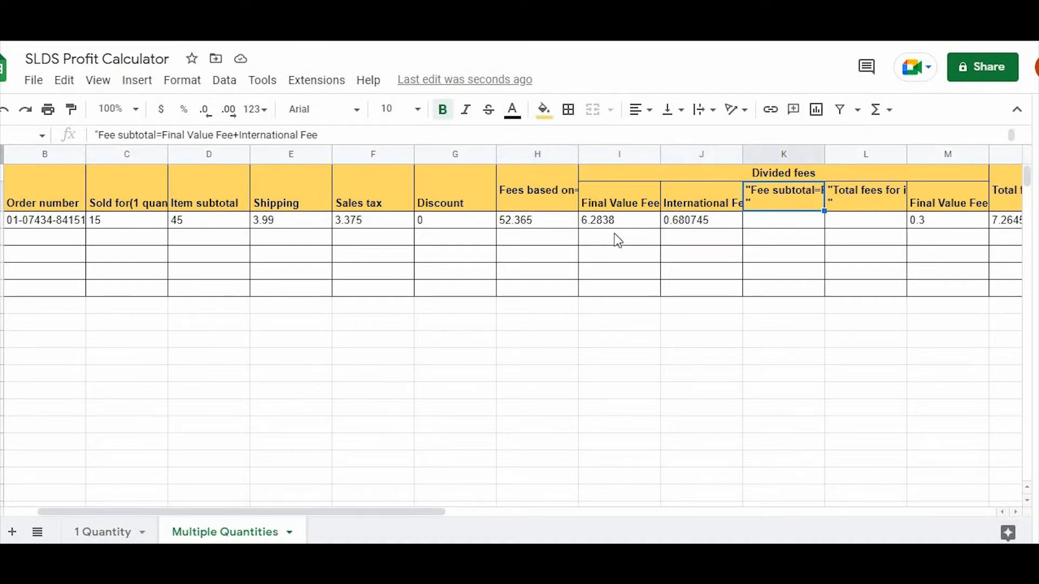
{"action": "left_click", "coordinate": [793, 224]}
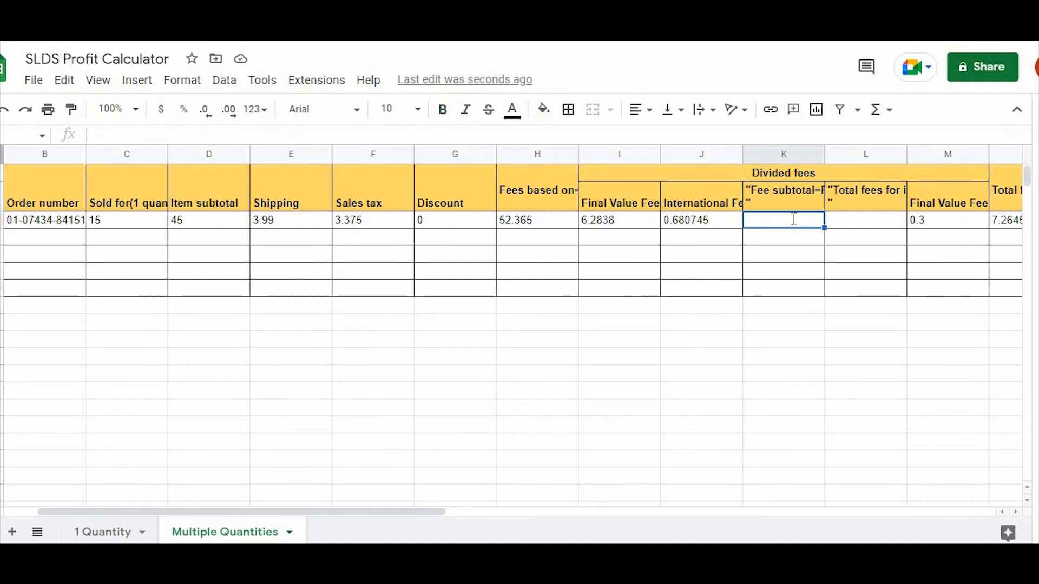
{"action": "type", "text": "=su"}
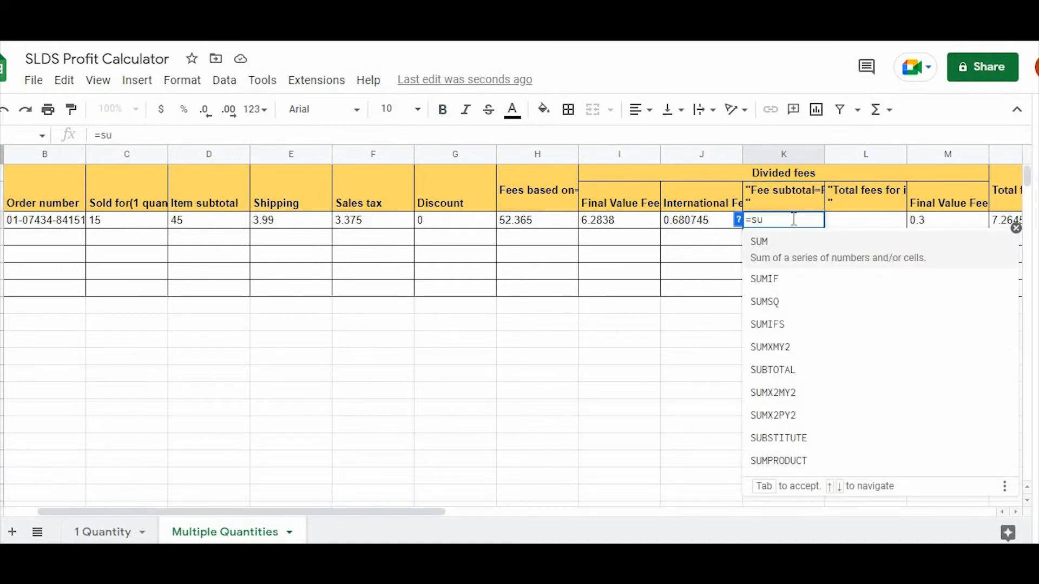
{"action": "key", "text": "Tab"}
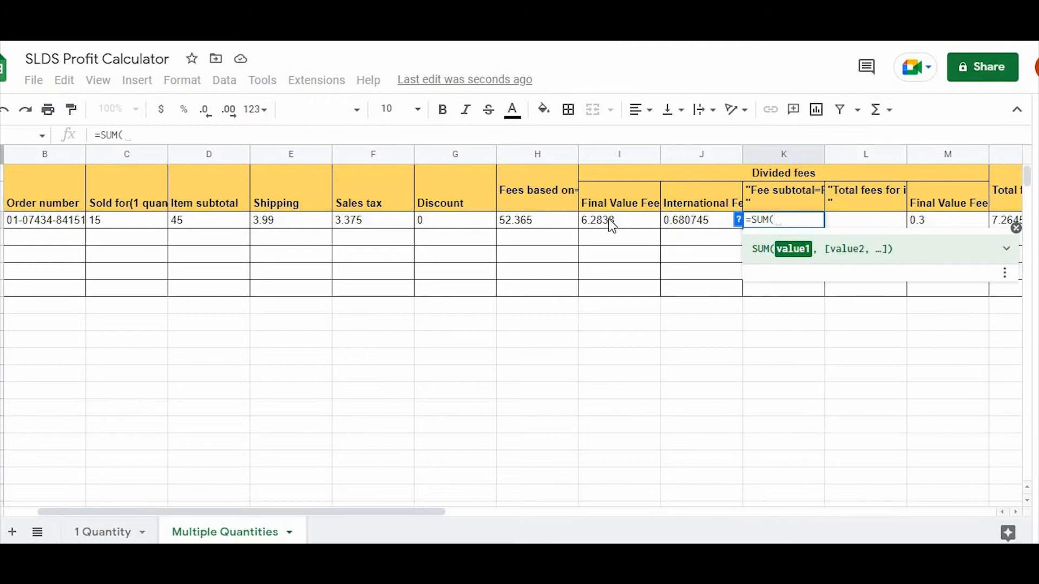
{"action": "left_click_drag", "start_coordinate": [658, 224], "coordinate": [686, 230]}
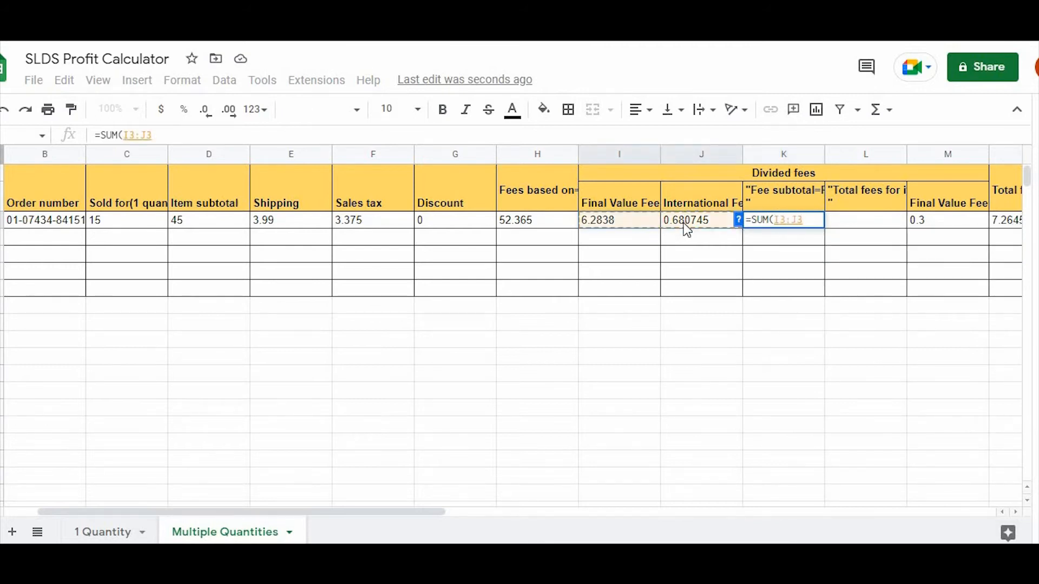
{"action": "key", "text": "Return"}
Step: Calculate the total fees for the item in L3 from the fee subtotal and three quantities with =K3*3
{"action": "left_click", "coordinate": [873, 200]}
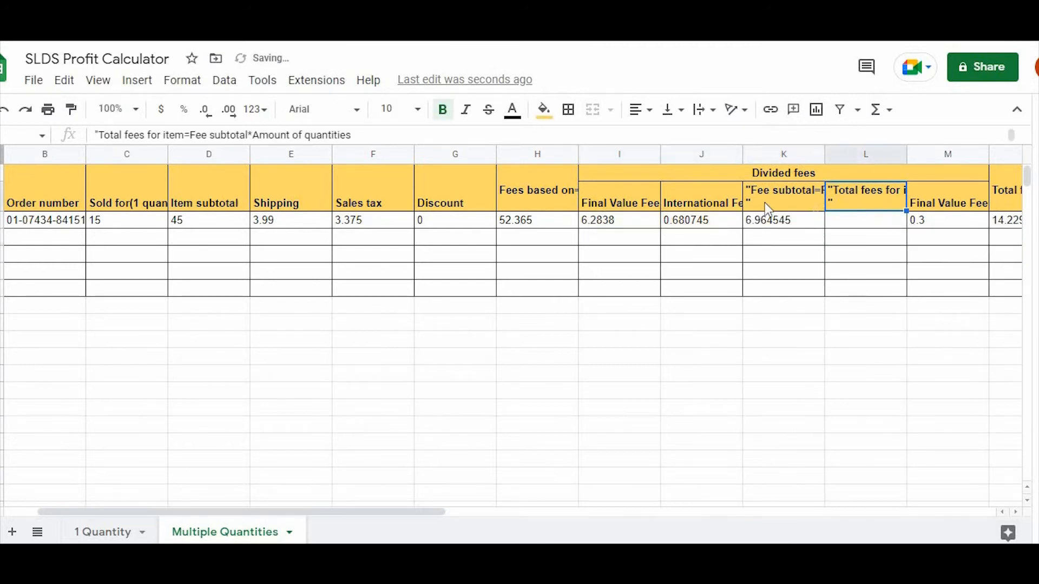
{"action": "left_click", "coordinate": [791, 224]}
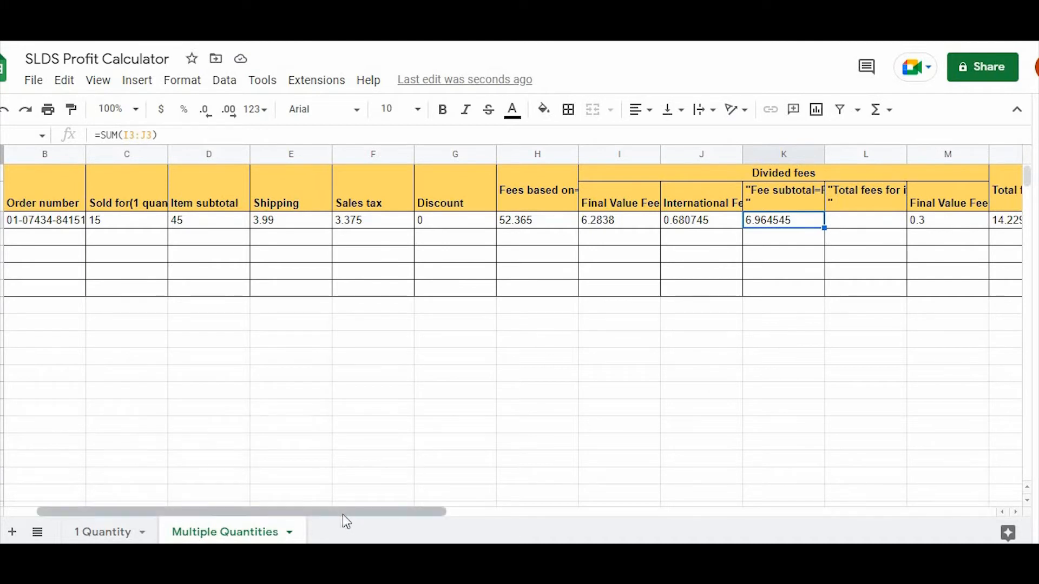
{"action": "left_click_drag", "start_coordinate": [343, 515], "coordinate": [402, 515]}
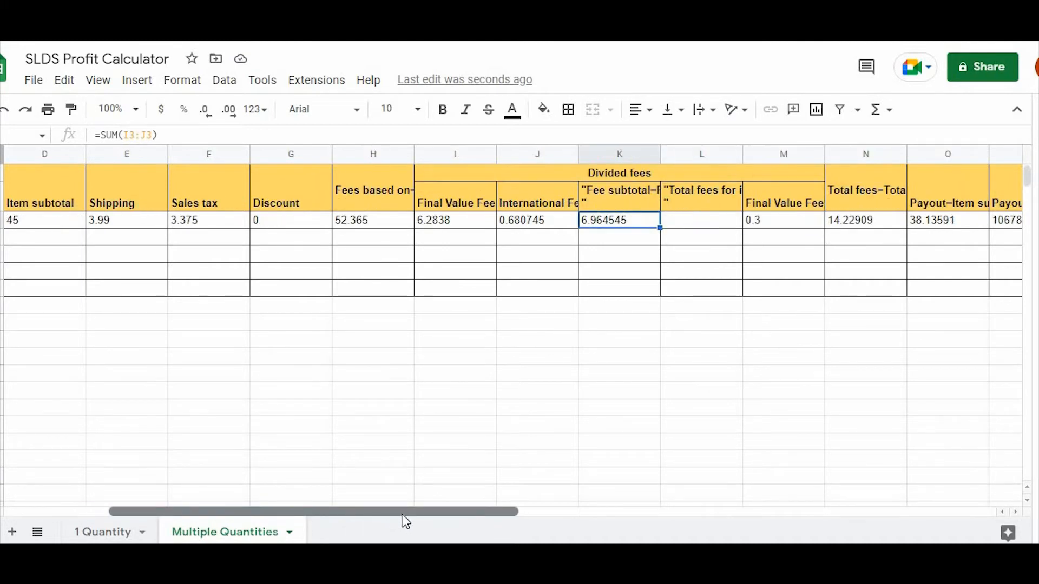
{"action": "left_click", "coordinate": [684, 218]}
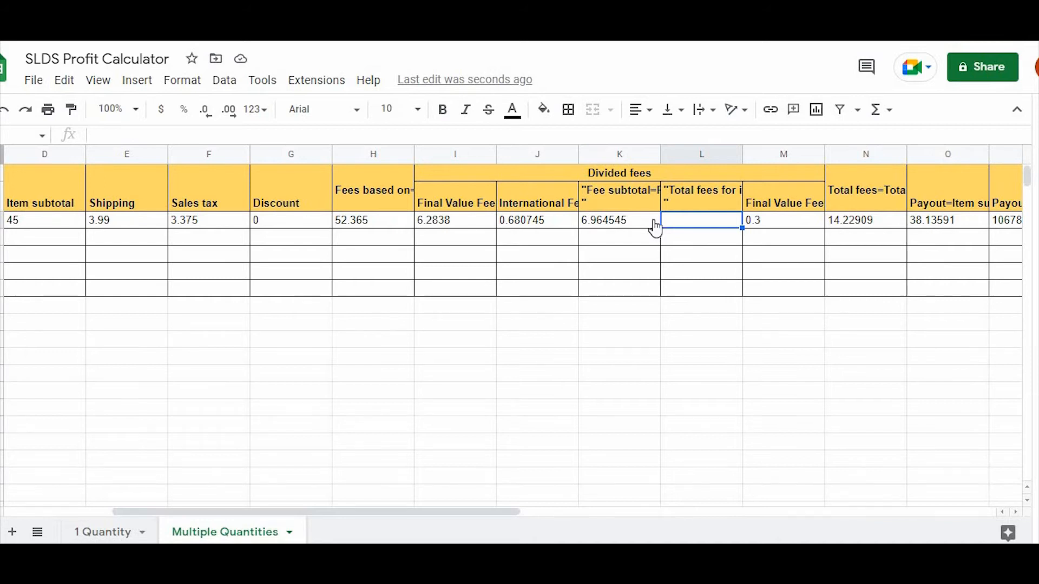
{"action": "type", "text": "="}
{"action": "left_click", "coordinate": [637, 228]}
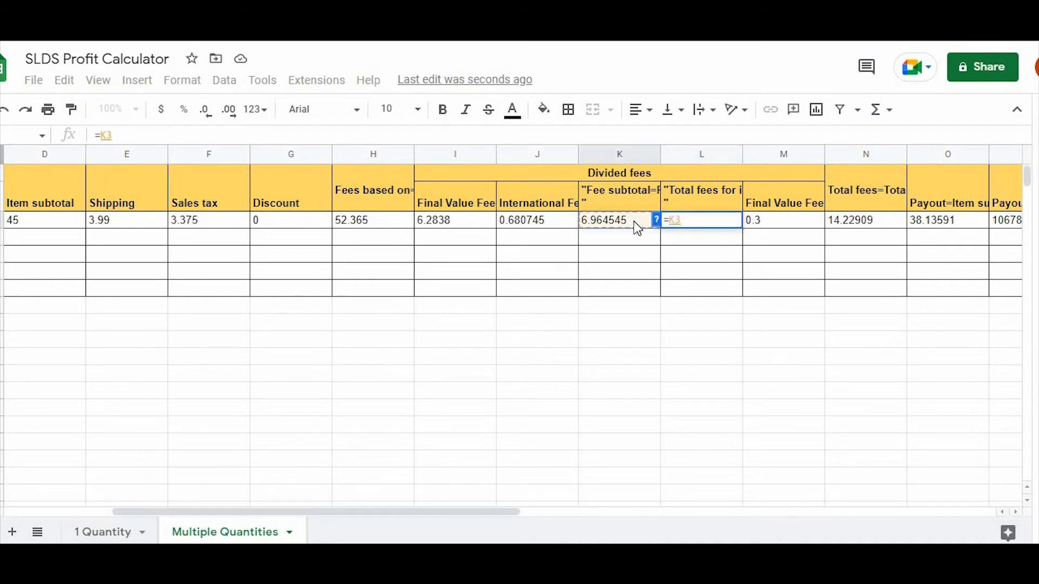
{"action": "type", "text": "*3"}
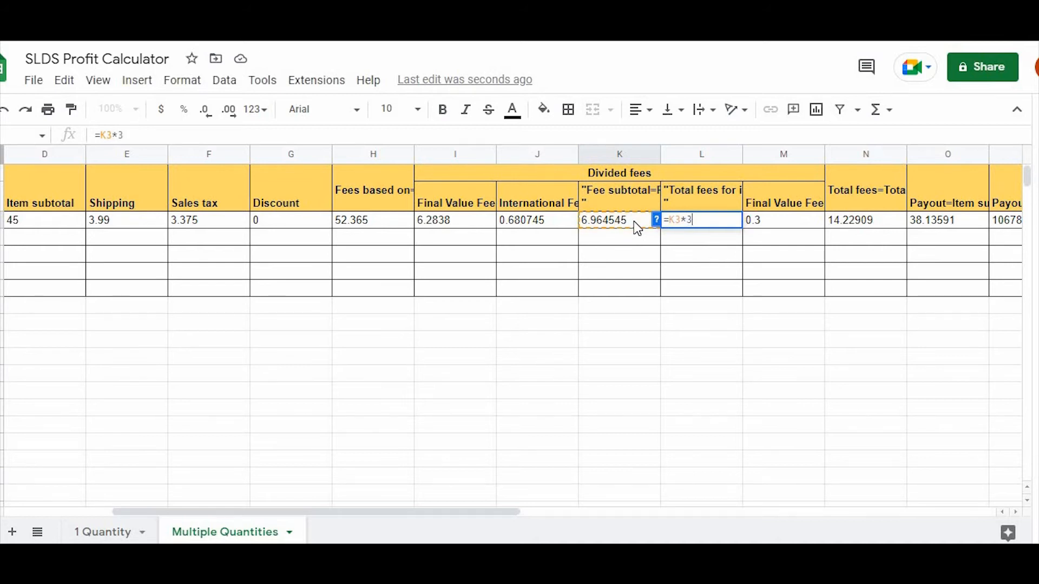
{"action": "key", "text": "Return"}
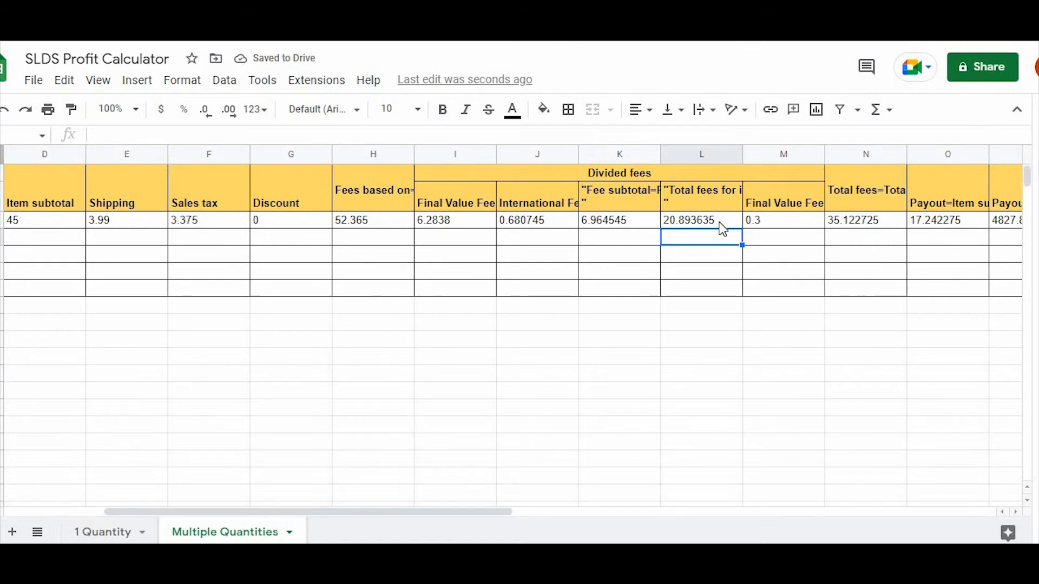
Step: Calculate the order's total fees in N3 by summing the total fees for the item and the fixed Final Value Fee, L3:M3
{"action": "left_click", "coordinate": [778, 205]}
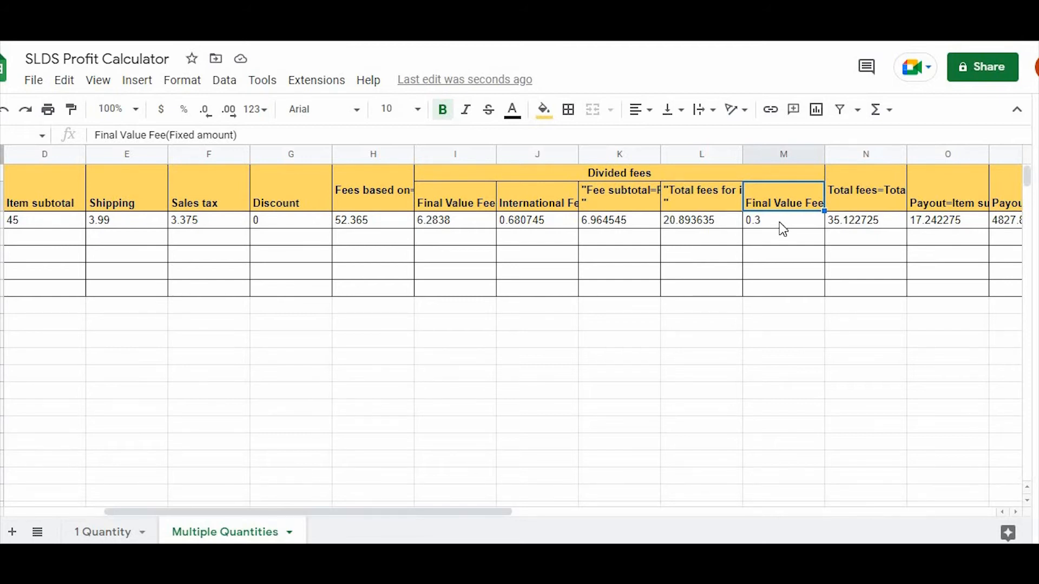
{"action": "left_click", "coordinate": [779, 222]}
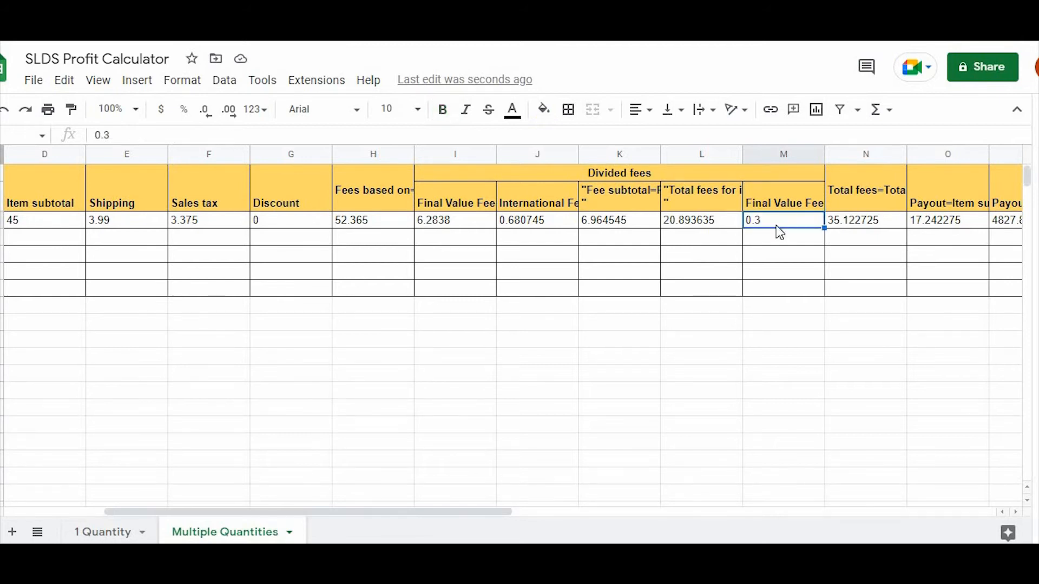
{"action": "left_click", "coordinate": [860, 203]}
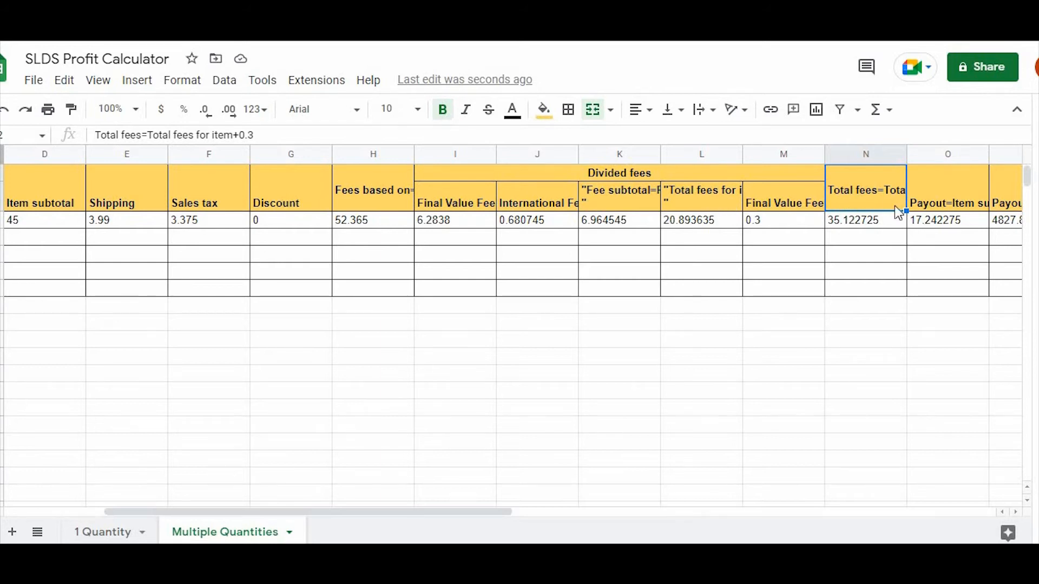
{"action": "left_click", "coordinate": [704, 205]}
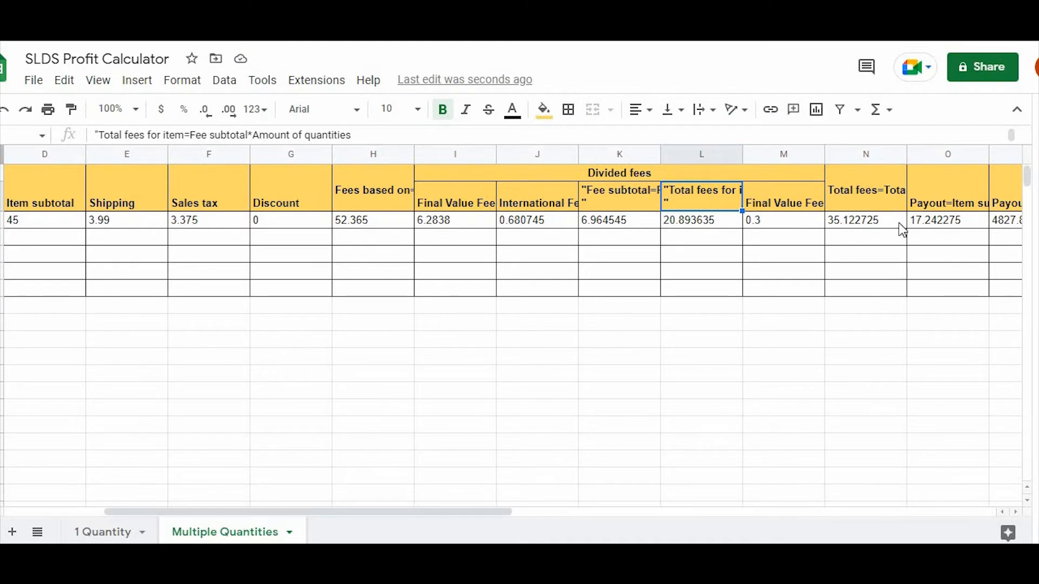
{"action": "left_click", "coordinate": [874, 219]}
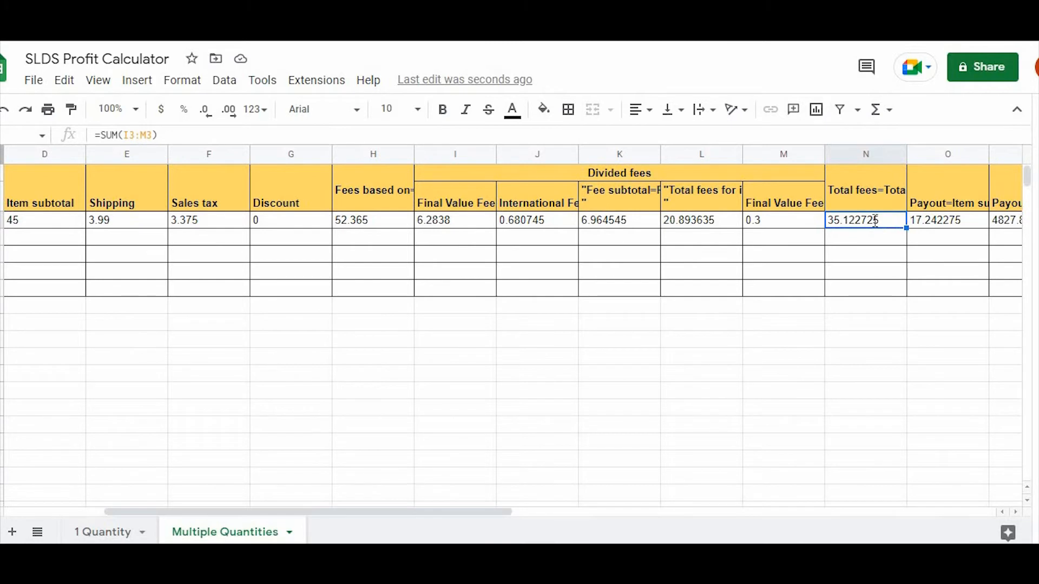
{"action": "type", "text": "=sum"}
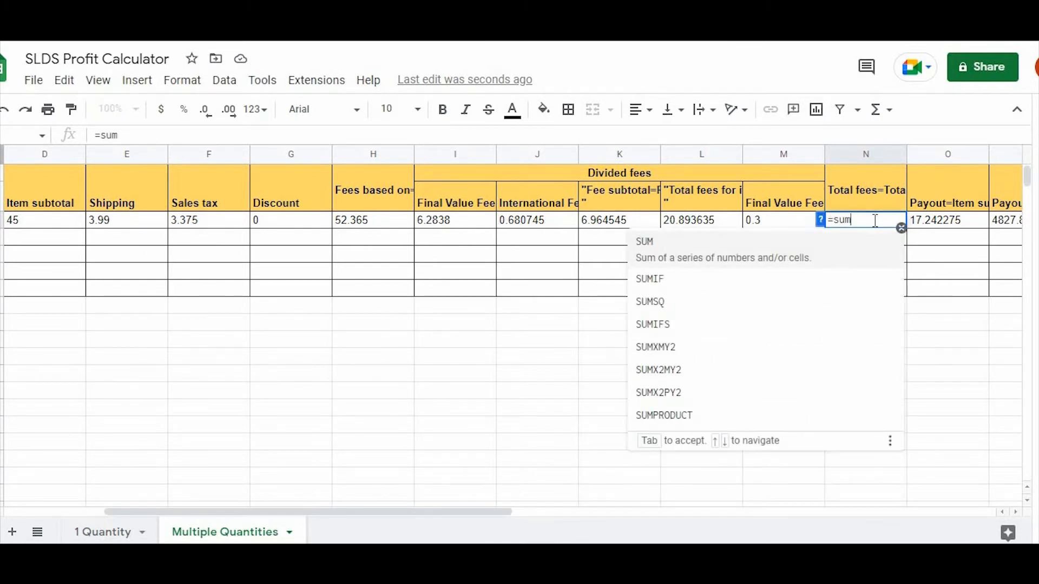
{"action": "key", "text": "Tab"}
{"action": "left_click_drag", "start_coordinate": [740, 227], "coordinate": [759, 223]}
{"action": "key", "text": "Return"}
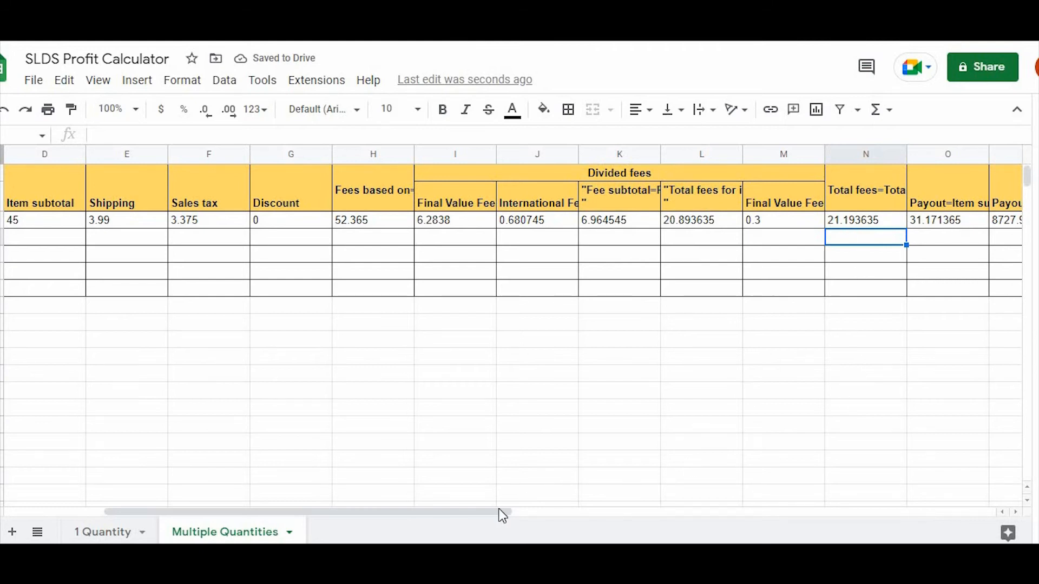
Step: Calculate the payout in O3 by subtracting the discount and total fees from the item subtotal with =D3-G3-N3
{"action": "left_click_drag", "start_coordinate": [494, 514], "coordinate": [595, 514]}
{"action": "left_click", "coordinate": [798, 203]}
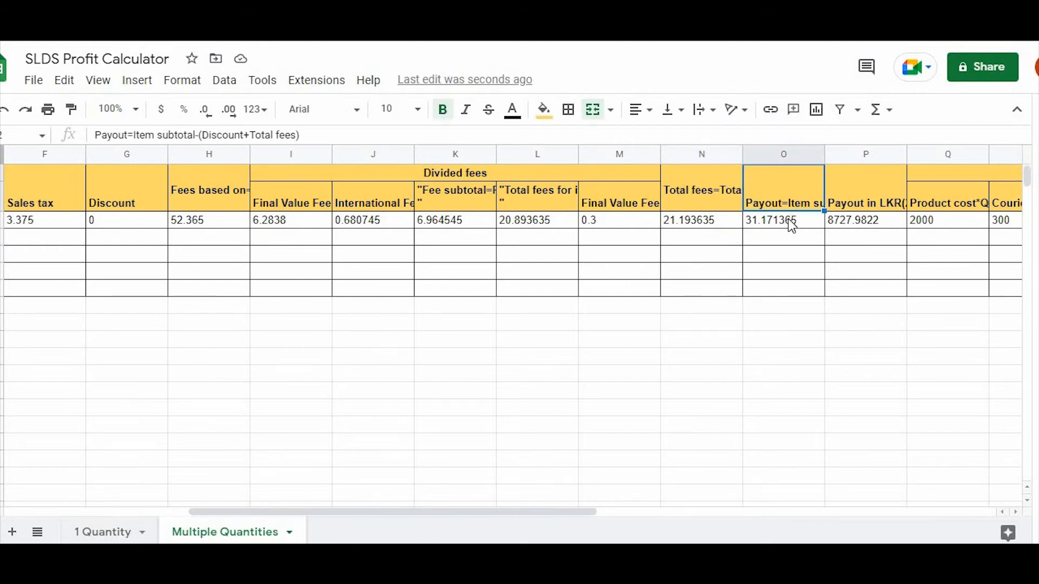
{"action": "left_click", "coordinate": [792, 222]}
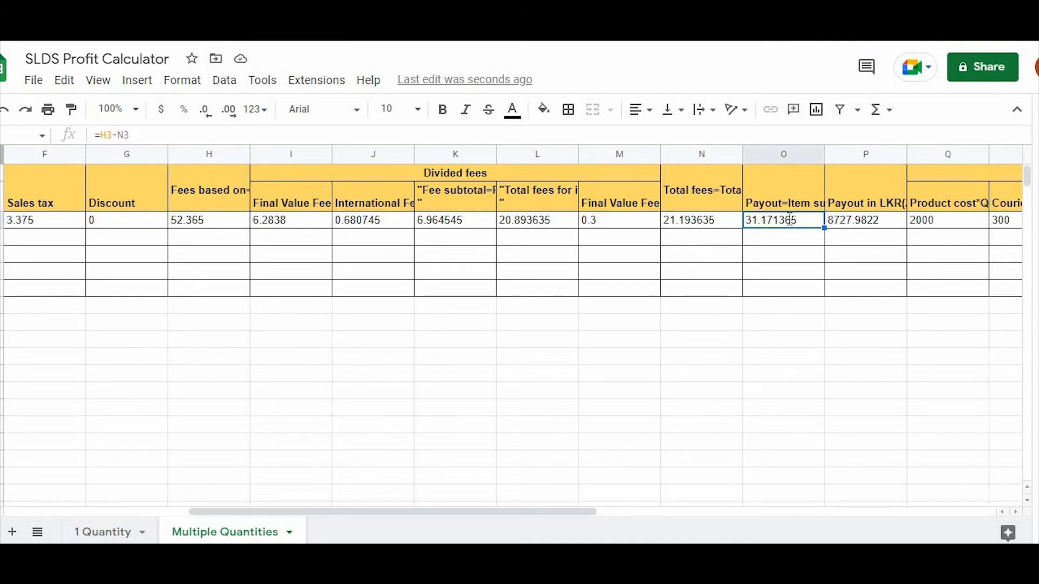
{"action": "type", "text": "="}
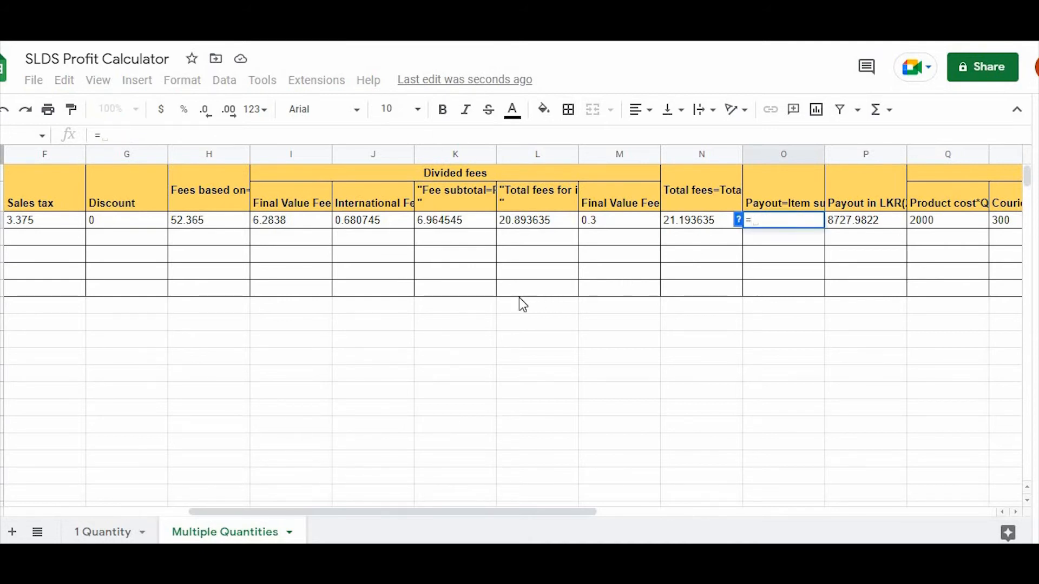
{"action": "scroll", "coordinate": [518, 297], "scroll_direction": "left", "scroll_amount": 3}
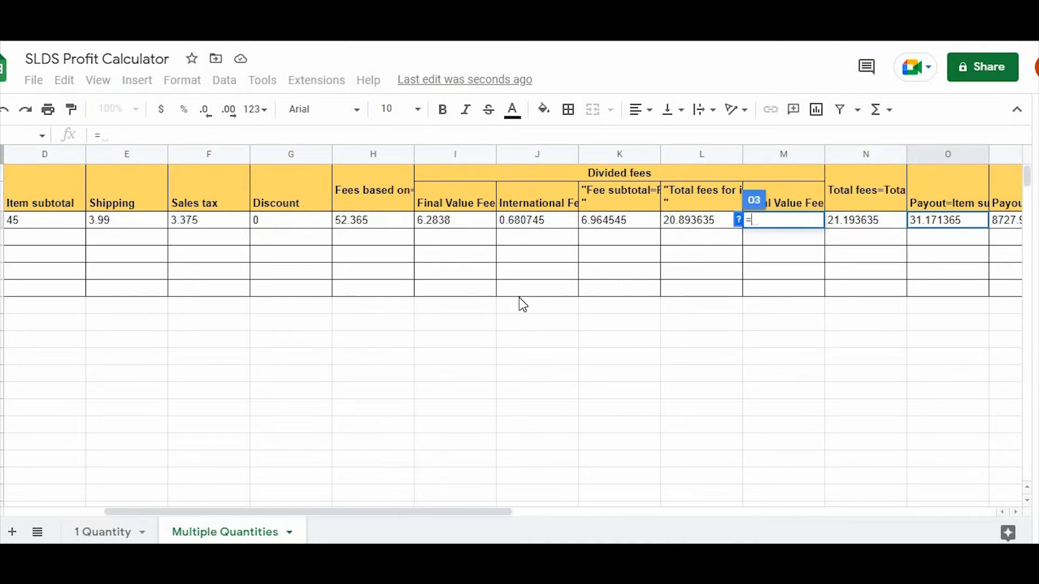
{"action": "left_click", "coordinate": [40, 222]}
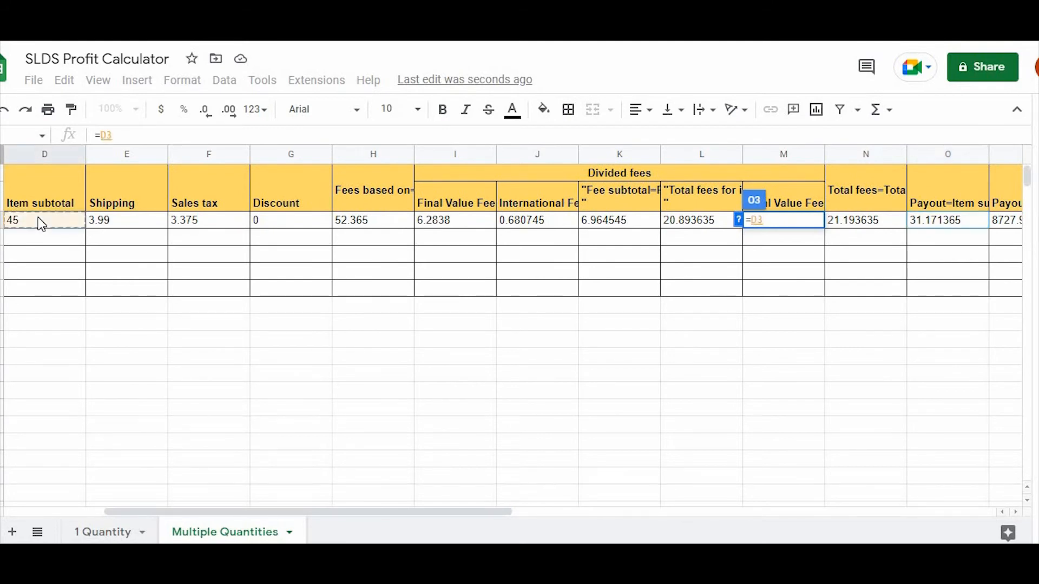
{"action": "type", "text": "-"}
{"action": "left_click", "coordinate": [271, 219]}
{"action": "type", "text": "-"}
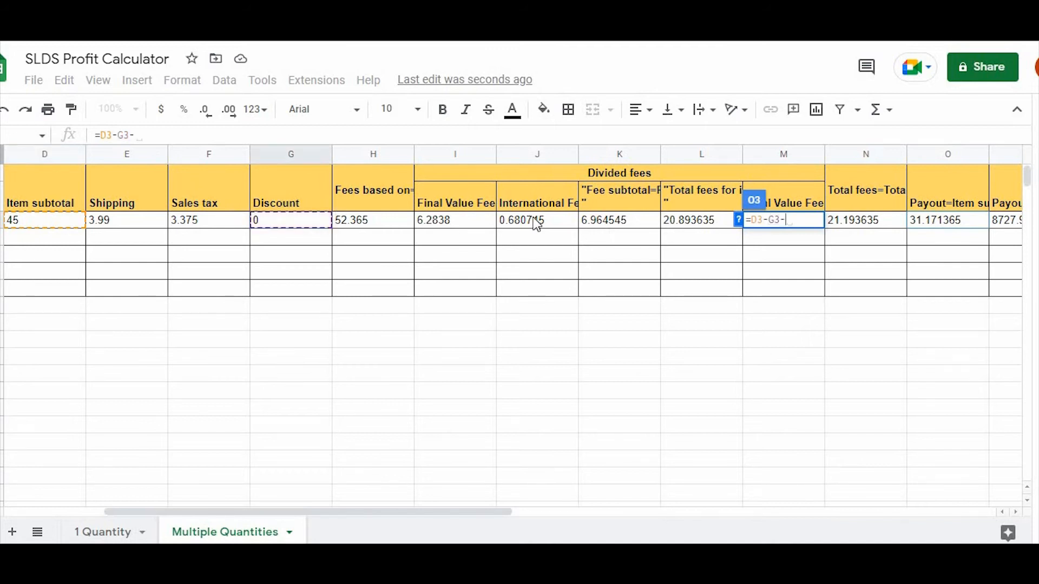
{"action": "scroll", "coordinate": [774, 247], "scroll_direction": "right", "scroll_amount": 3}
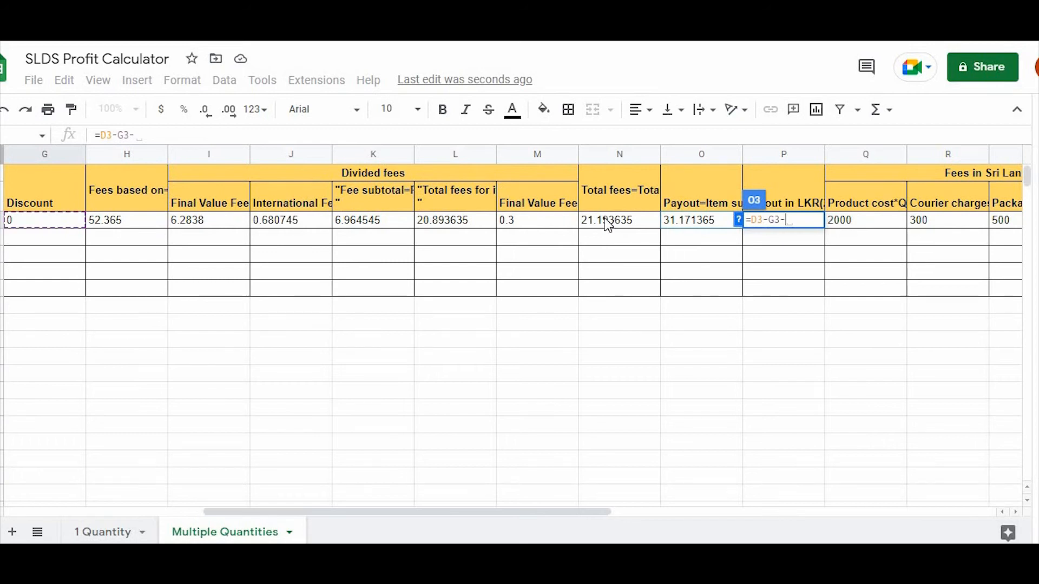
{"action": "left_click", "coordinate": [608, 224]}
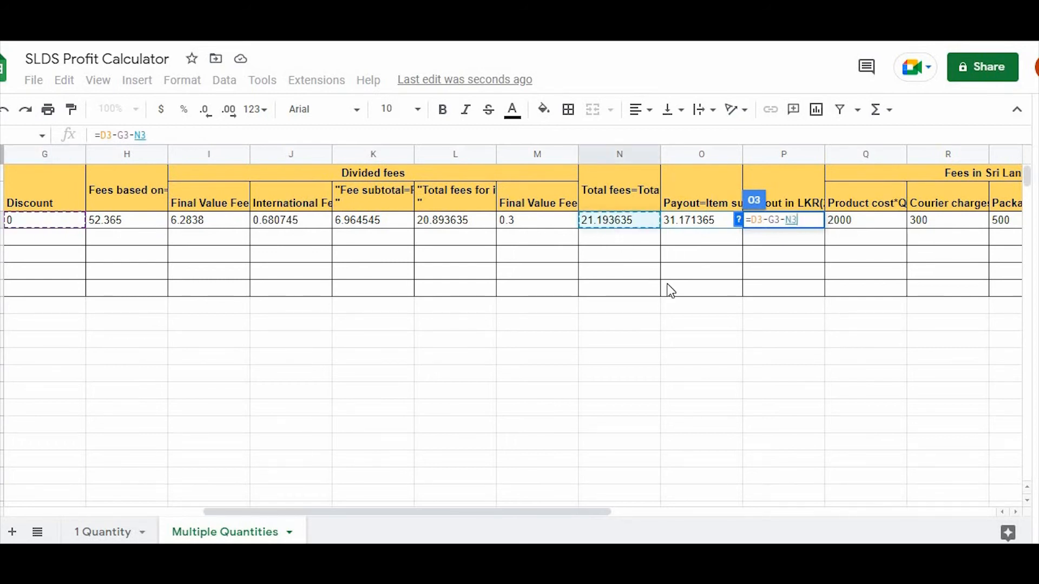
{"action": "scroll", "coordinate": [671, 291], "scroll_direction": "left", "scroll_amount": 1}
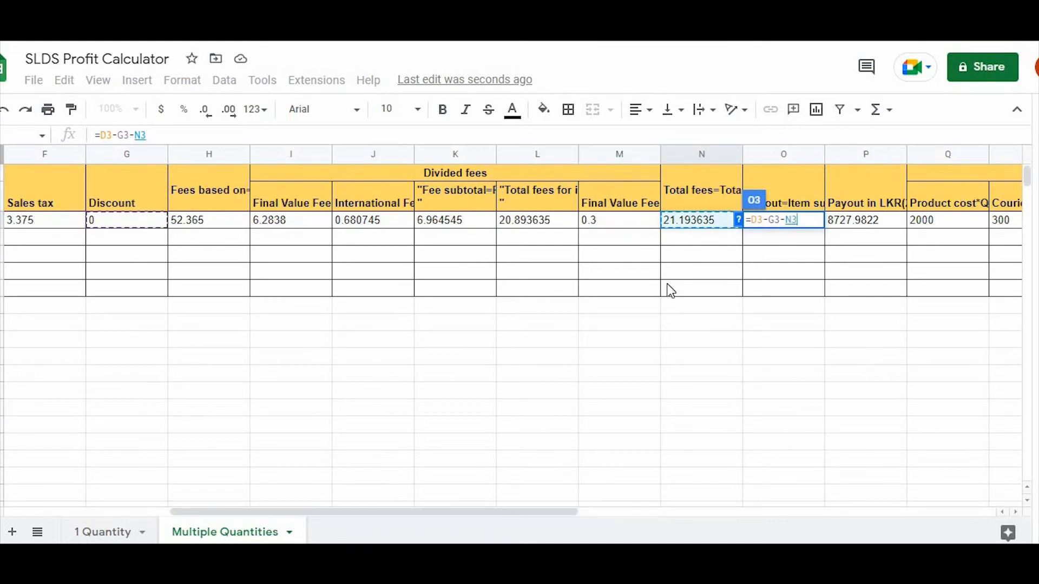
{"action": "key", "text": "Return"}
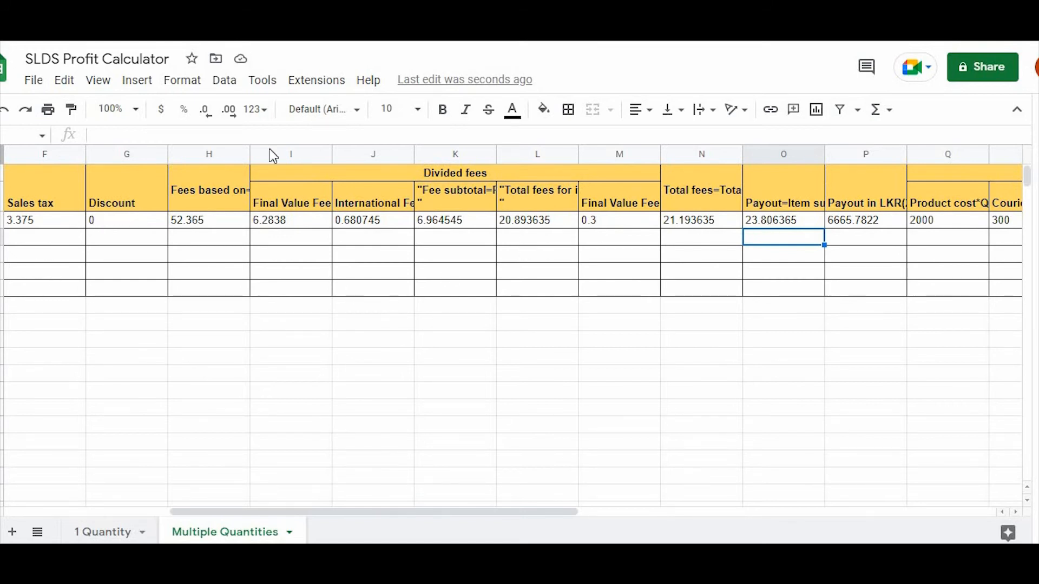
{"action": "left_click", "coordinate": [790, 222]}
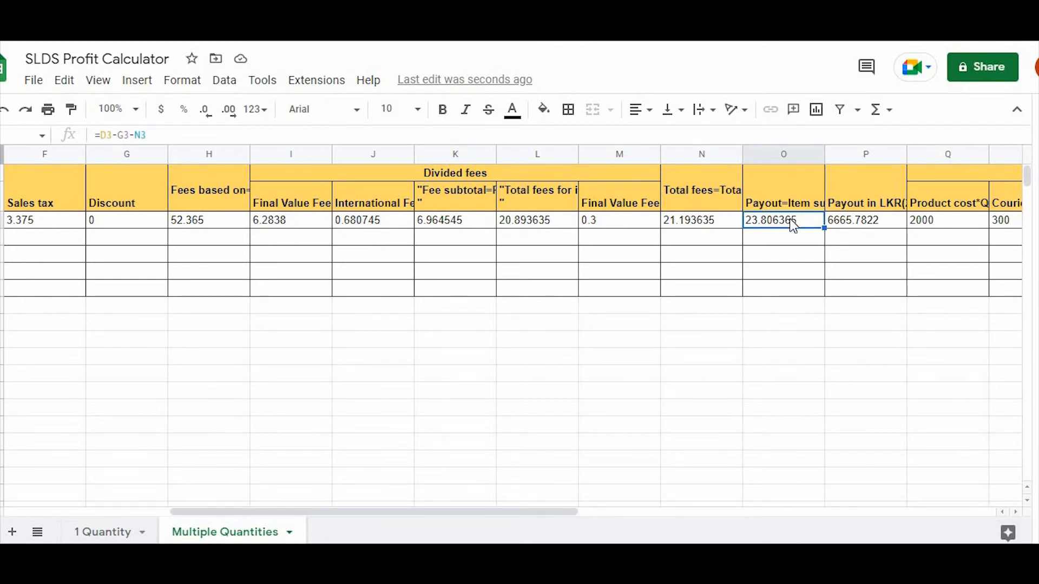
Step: Change the exchange rate in the column P heading so that it reads Payout in LKR(360/-)
{"action": "scroll", "coordinate": [807, 242], "scroll_direction": "right", "scroll_amount": 1}
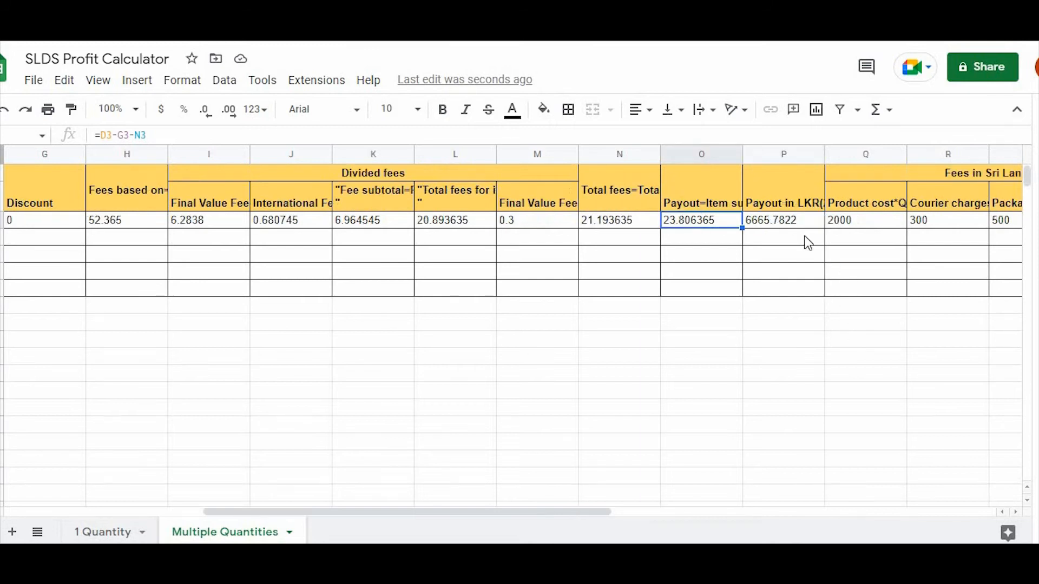
{"action": "left_click", "coordinate": [795, 202]}
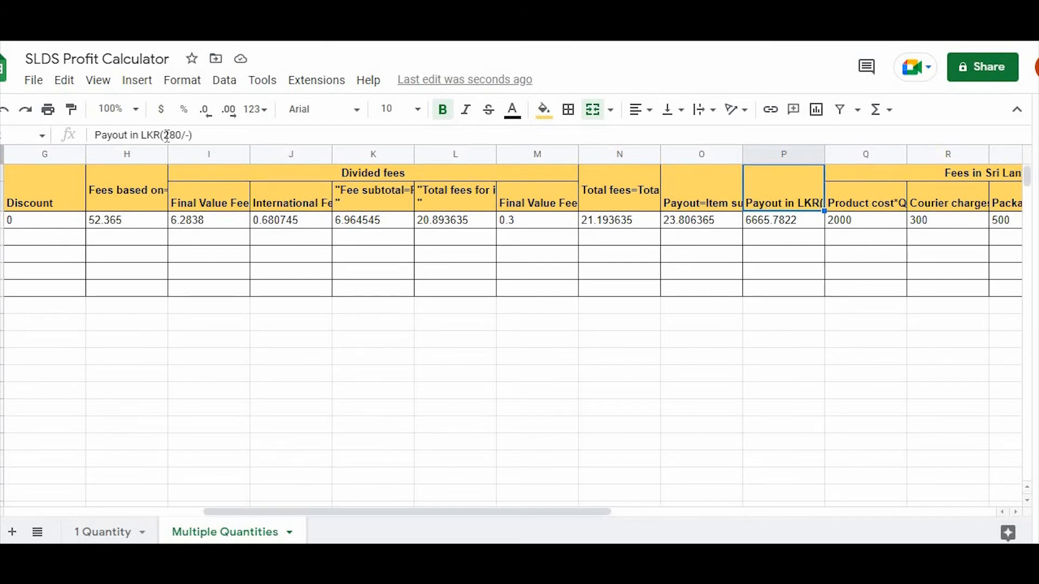
{"action": "left_click_drag", "start_coordinate": [164, 135], "coordinate": [181, 139]}
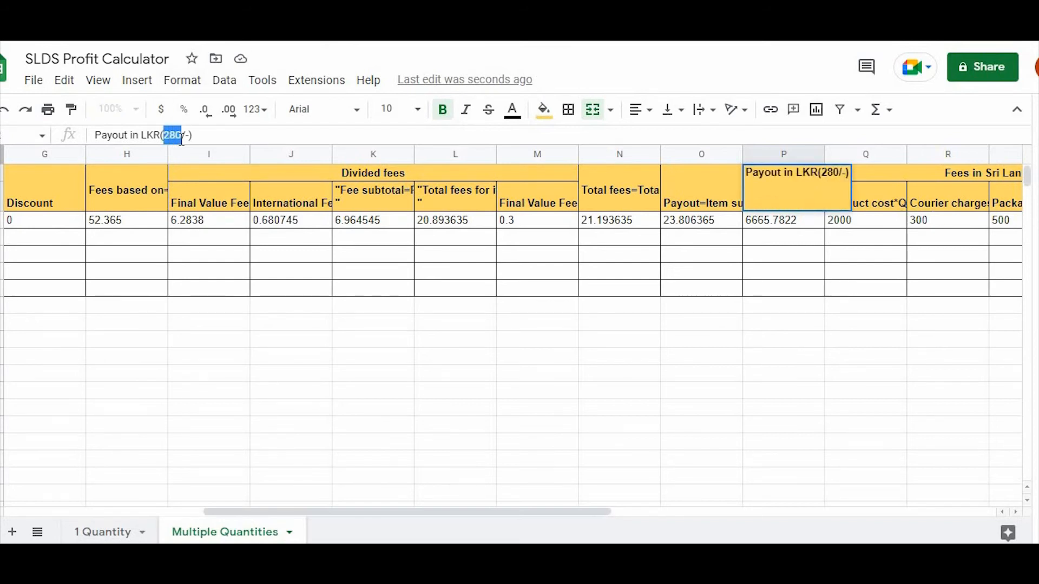
{"action": "type", "text": "3"}
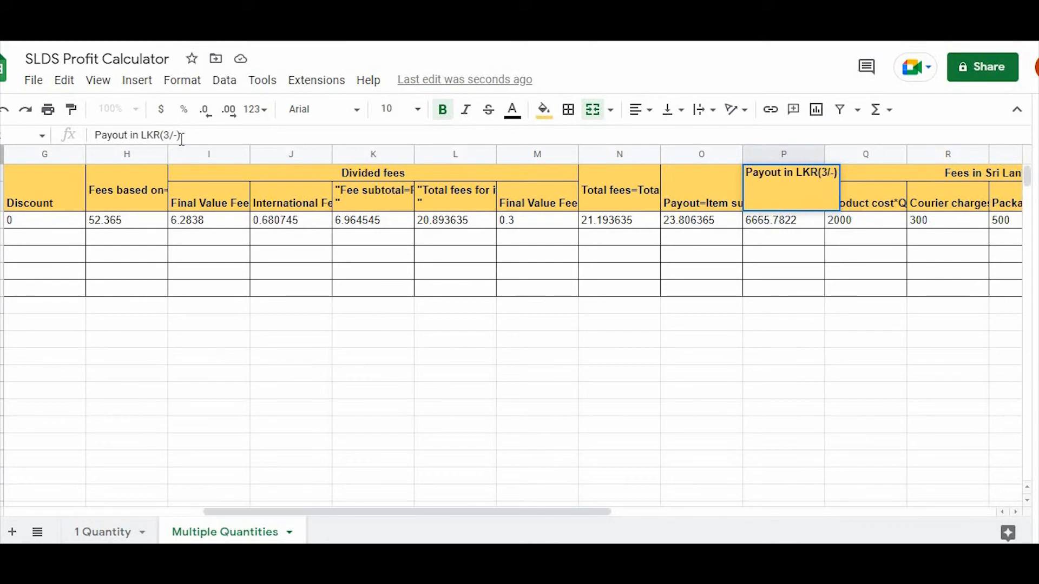
{"action": "type", "text": "60"}
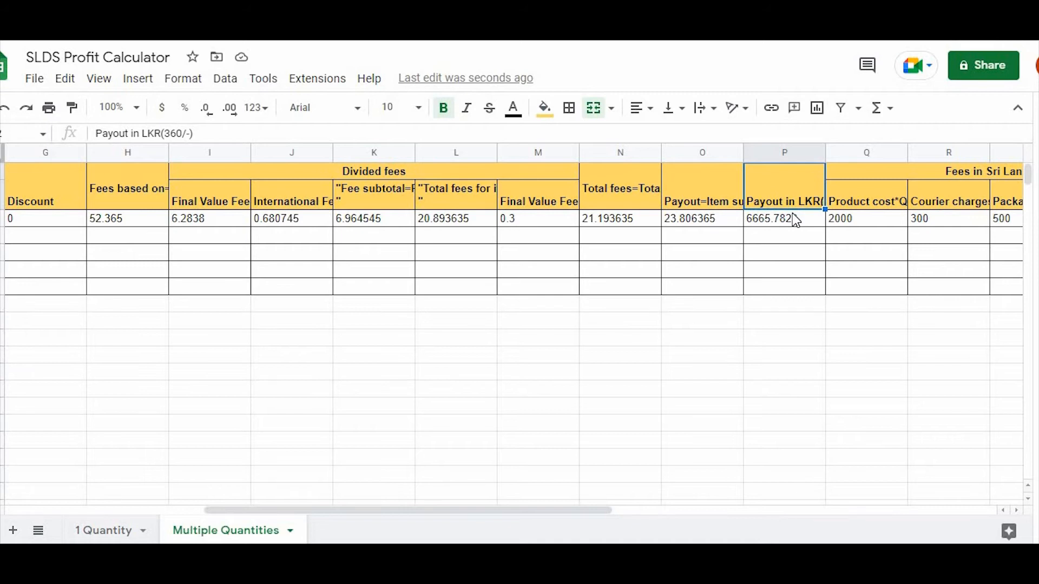
Step: Calculate the payout in LKR in P3 by multiplying the payout by the exchange rate with =O3*360
{"action": "left_click", "coordinate": [702, 219]}
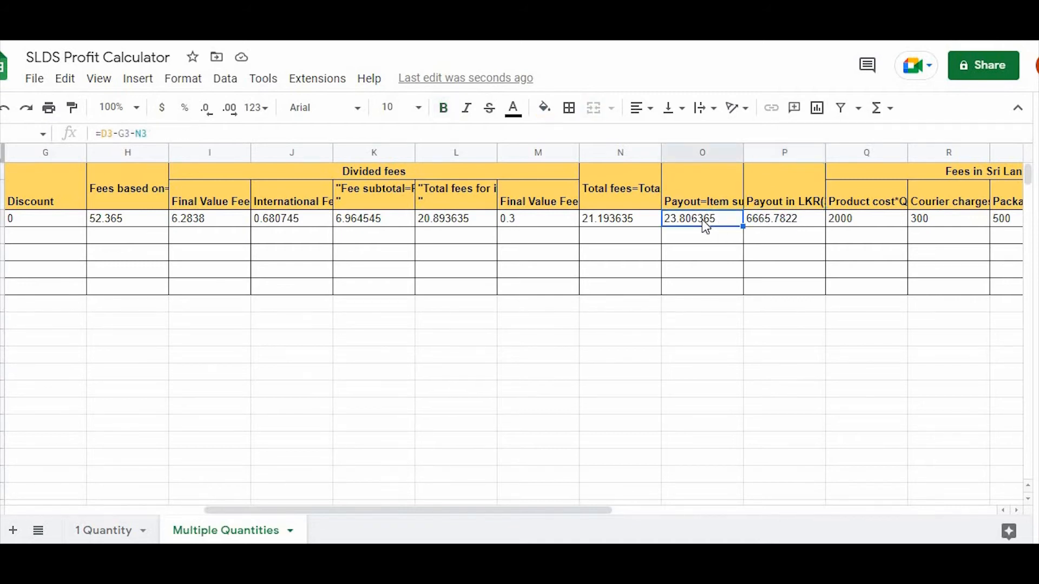
{"action": "left_click", "coordinate": [793, 189]}
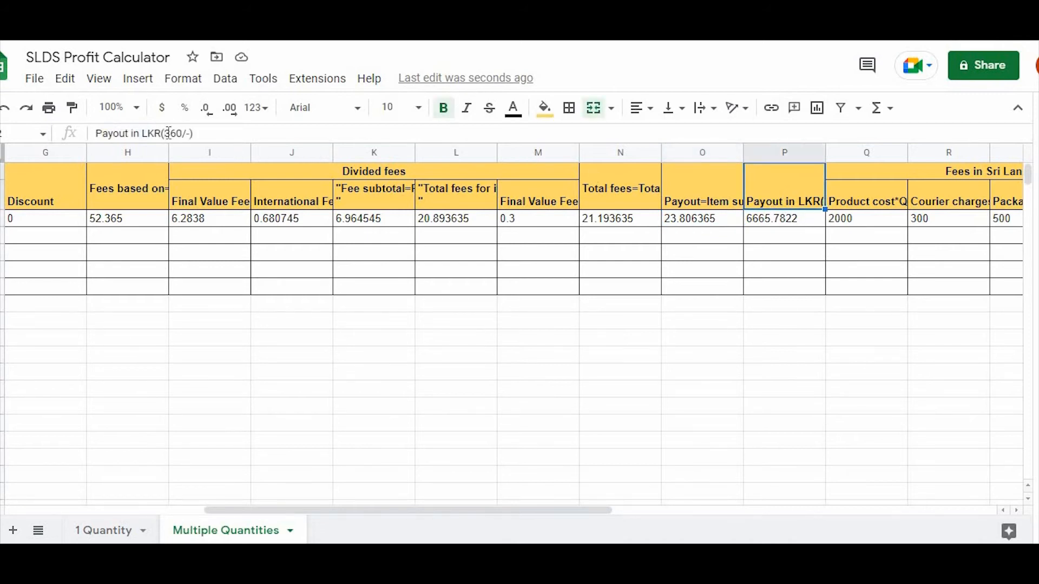
{"action": "left_click", "coordinate": [779, 227]}
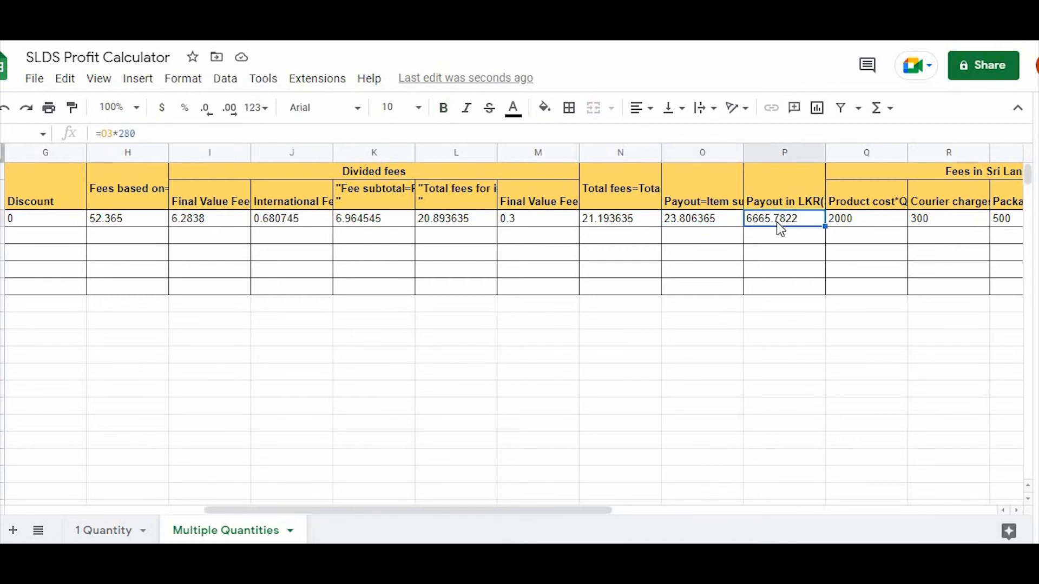
{"action": "type", "text": "="}
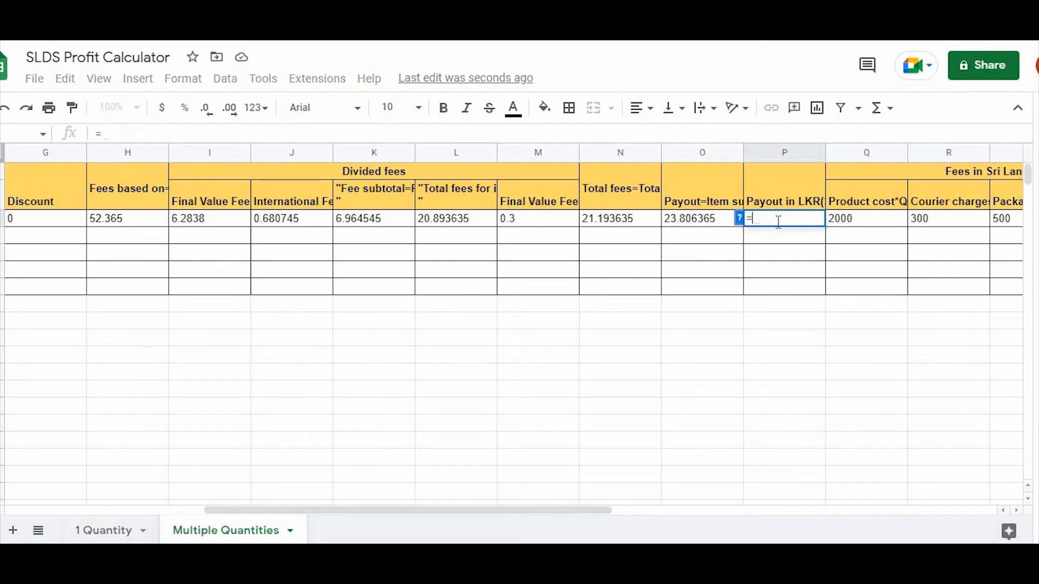
{"action": "left_click", "coordinate": [705, 219]}
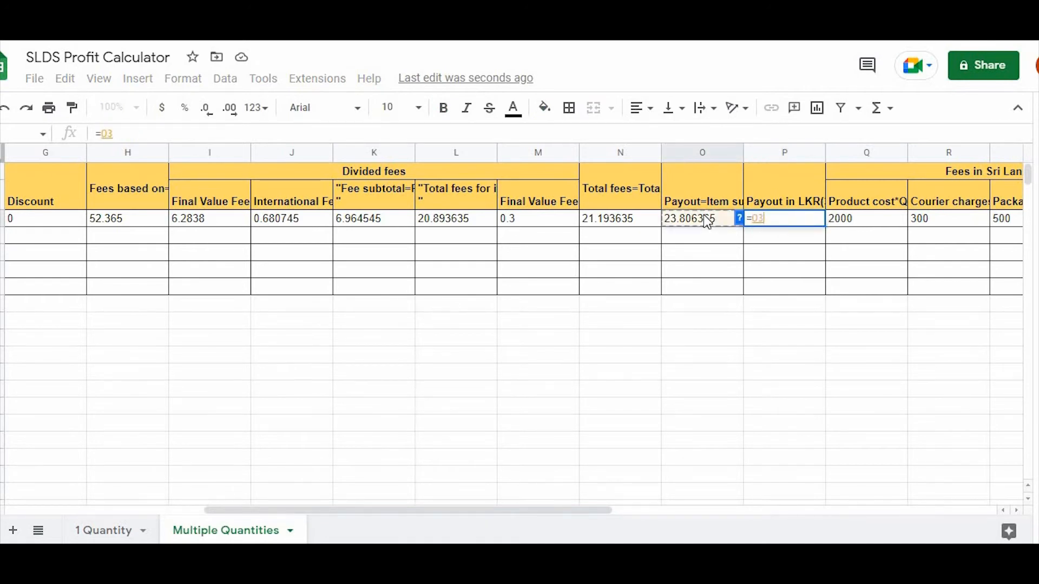
{"action": "type", "text": "*3"}
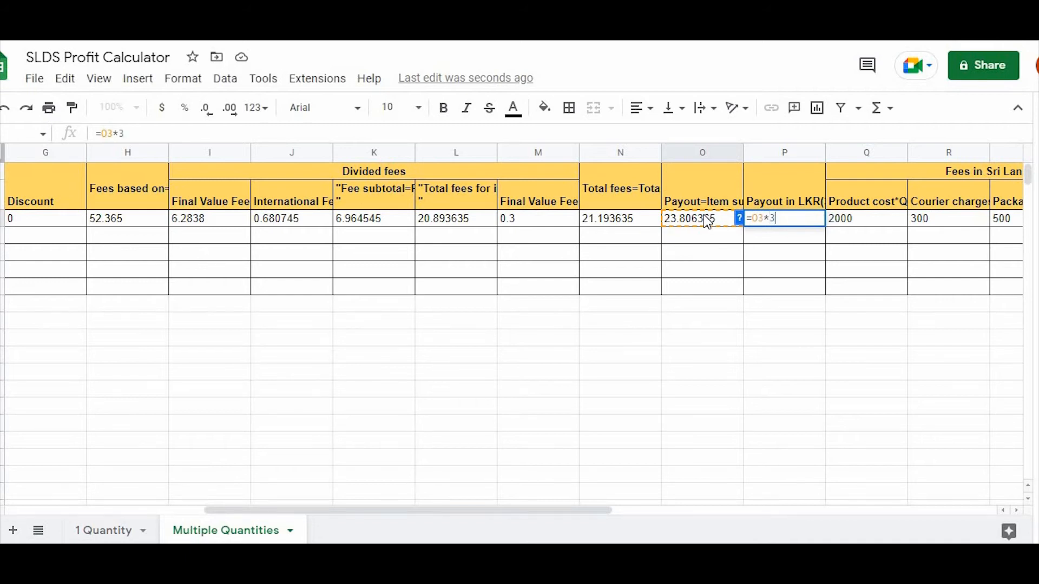
{"action": "type", "text": "60"}
{"action": "key", "text": "Return"}
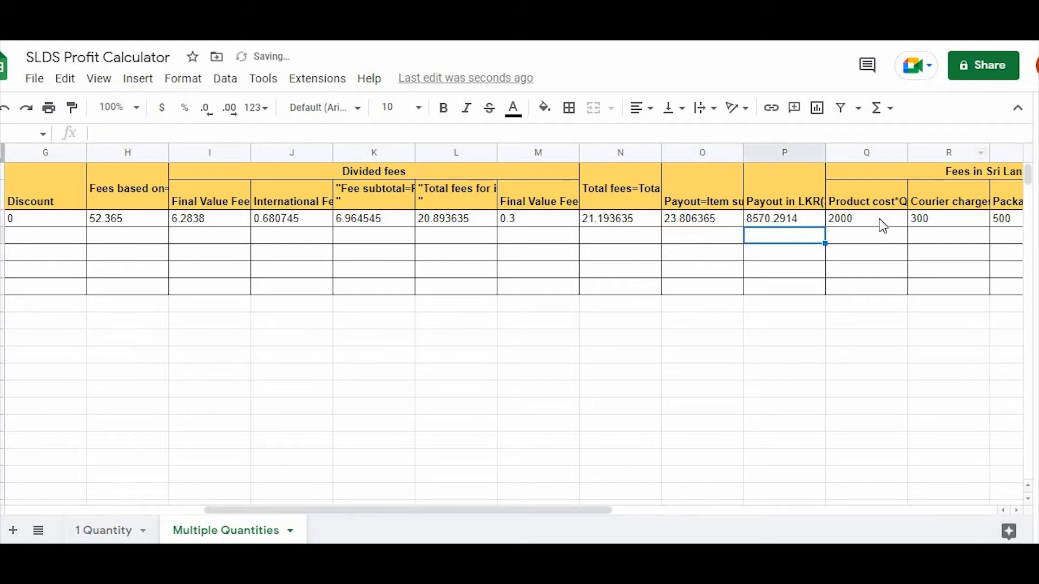
Step: Set the product cost for all quantities in Q3 to 2400
{"action": "scroll", "coordinate": [882, 225], "scroll_direction": "right", "scroll_amount": 1}
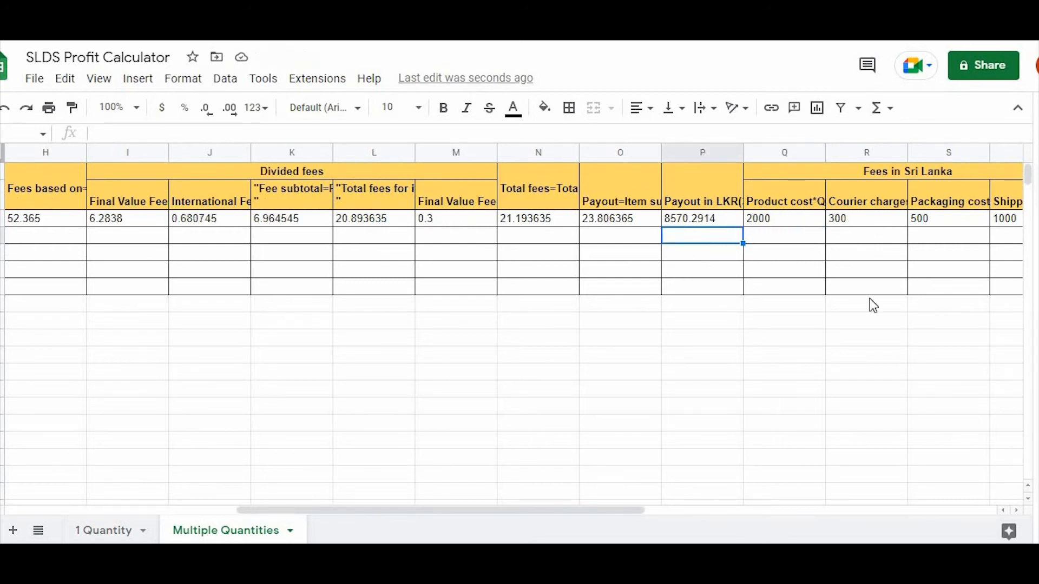
{"action": "scroll", "coordinate": [866, 303], "scroll_direction": "right", "scroll_amount": 1}
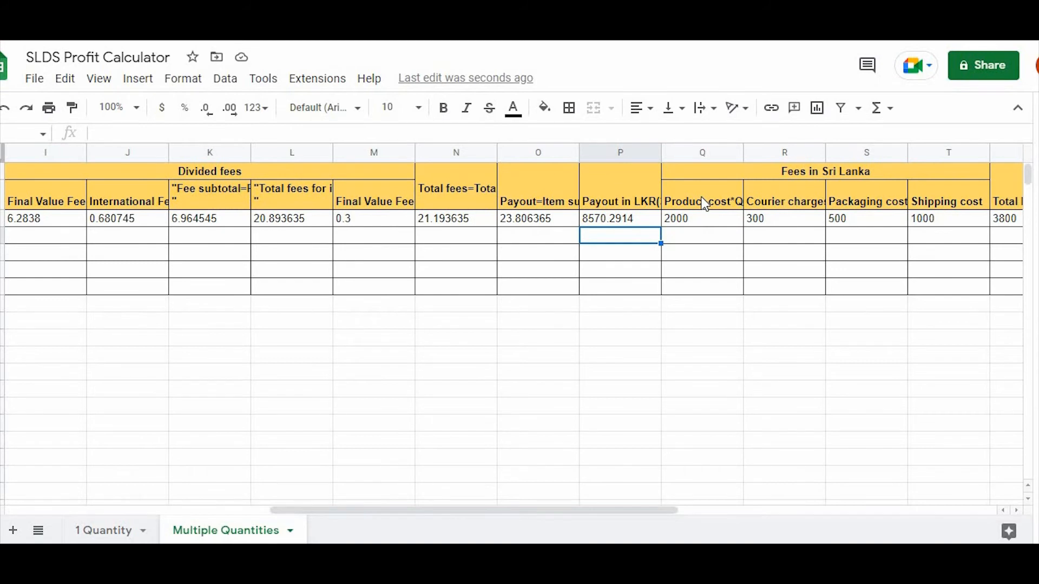
{"action": "left_click", "coordinate": [723, 219]}
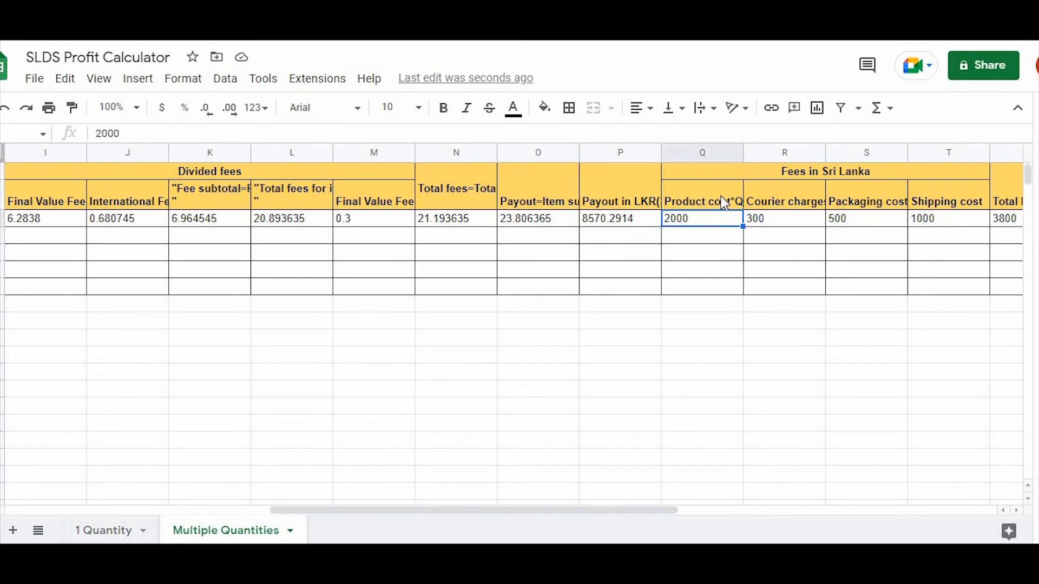
{"action": "left_click", "coordinate": [724, 202]}
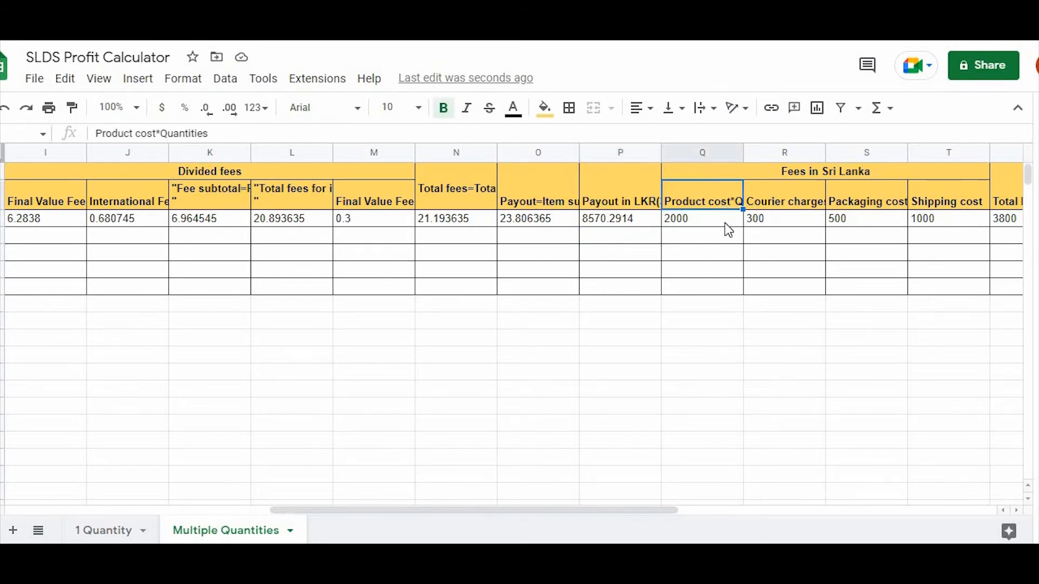
{"action": "left_click", "coordinate": [728, 230]}
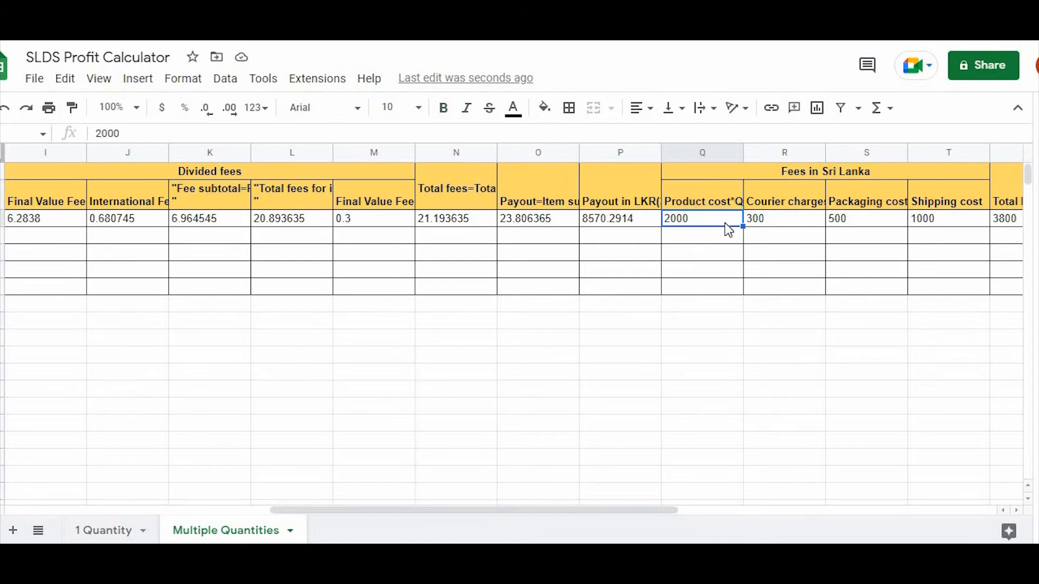
{"action": "type", "text": "2"}
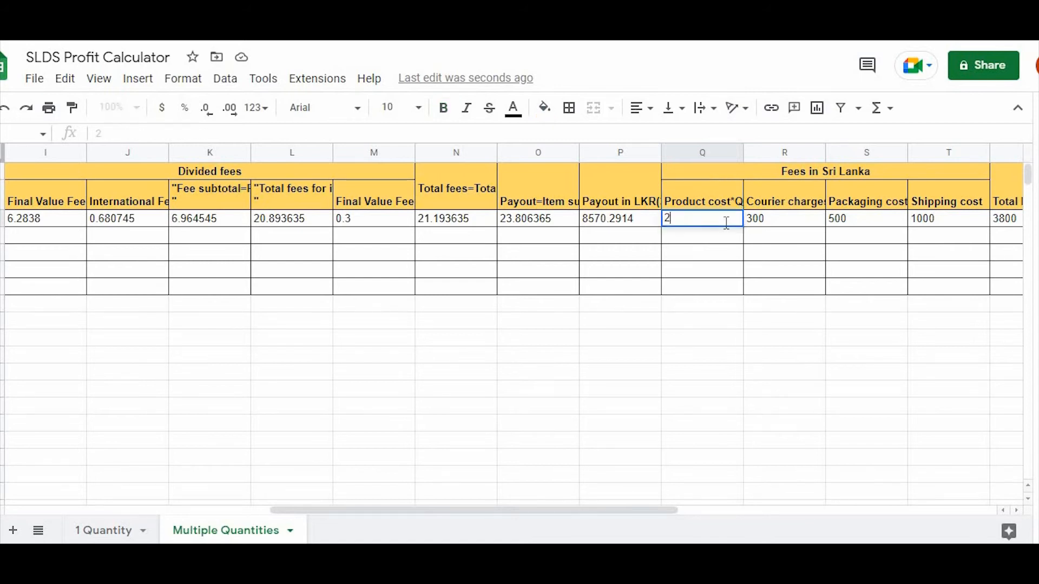
{"action": "type", "text": "400"}
{"action": "left_click", "coordinate": [845, 290]}
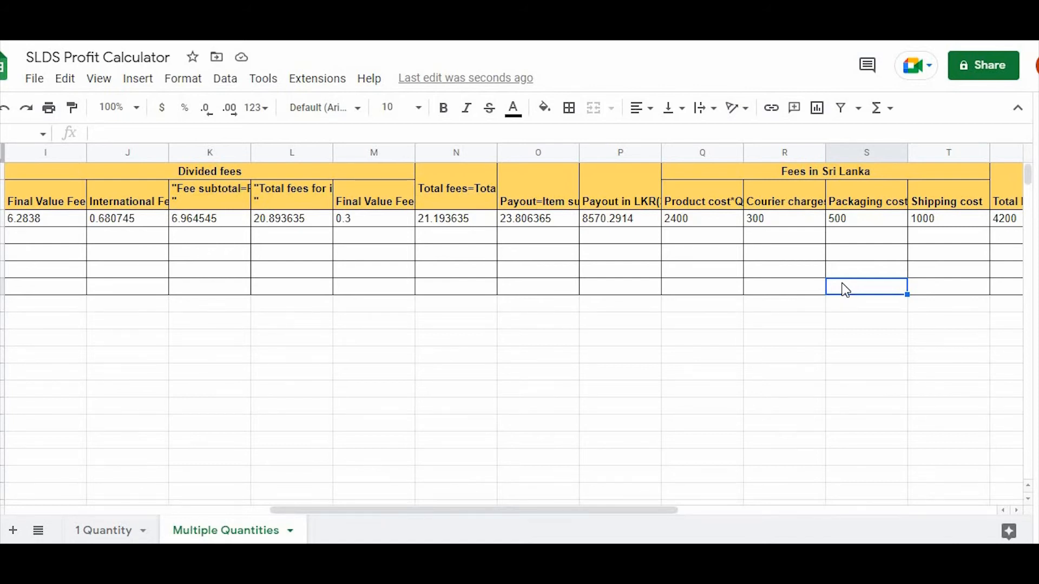
Step: Set the courier charges in R3 to 700 and the packaging cost in S3 to 800
{"action": "left_click", "coordinate": [804, 221]}
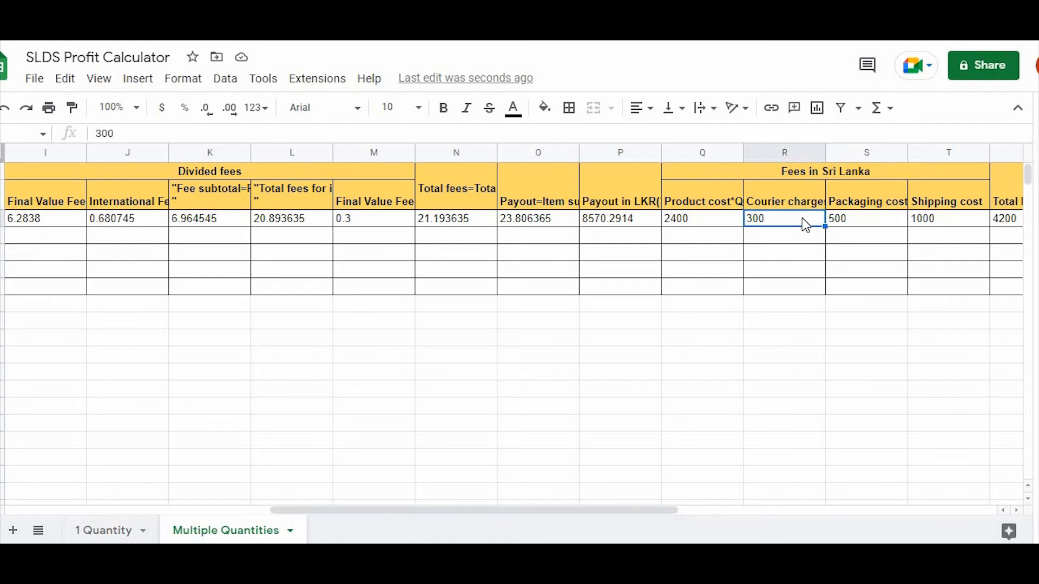
{"action": "type", "text": "700"}
{"action": "left_click", "coordinate": [879, 224]}
{"action": "scroll", "coordinate": [877, 331], "scroll_direction": "right", "scroll_amount": 1}
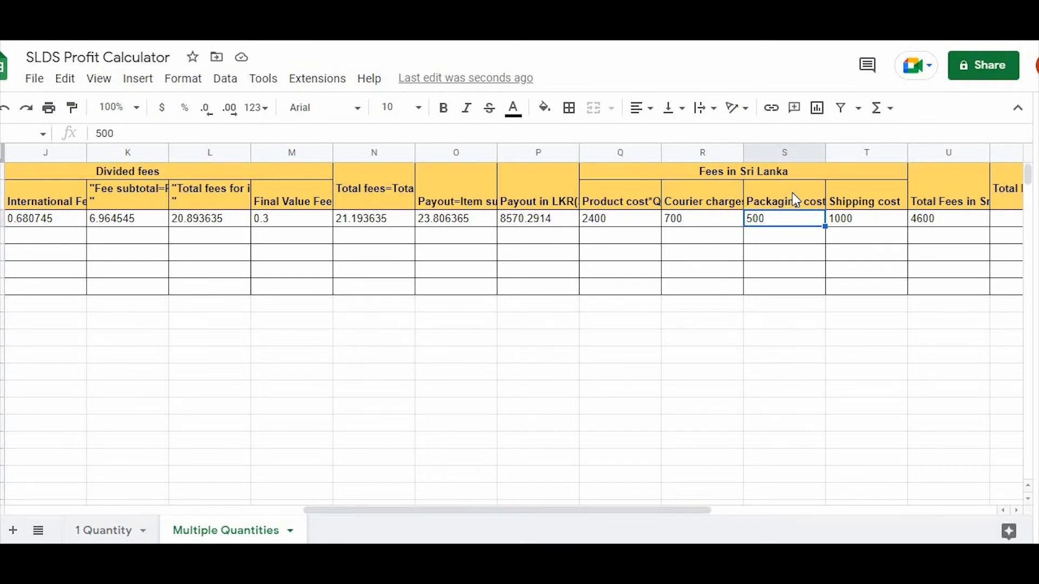
{"action": "type", "text": "800"}
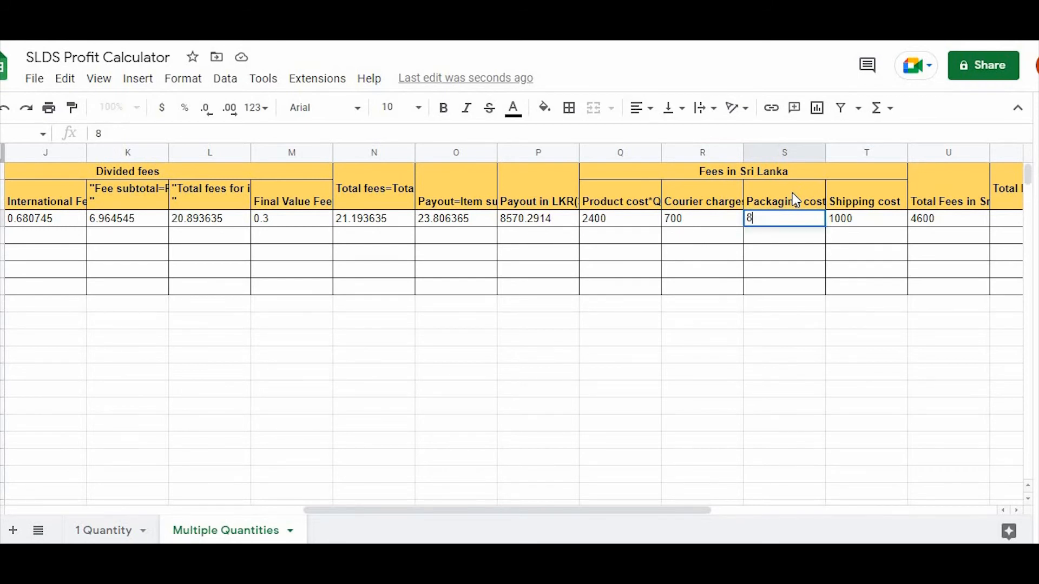
Step: Set the shipping cost in T3 to 2500
{"action": "left_click", "coordinate": [850, 227]}
{"action": "type", "text": "2"}
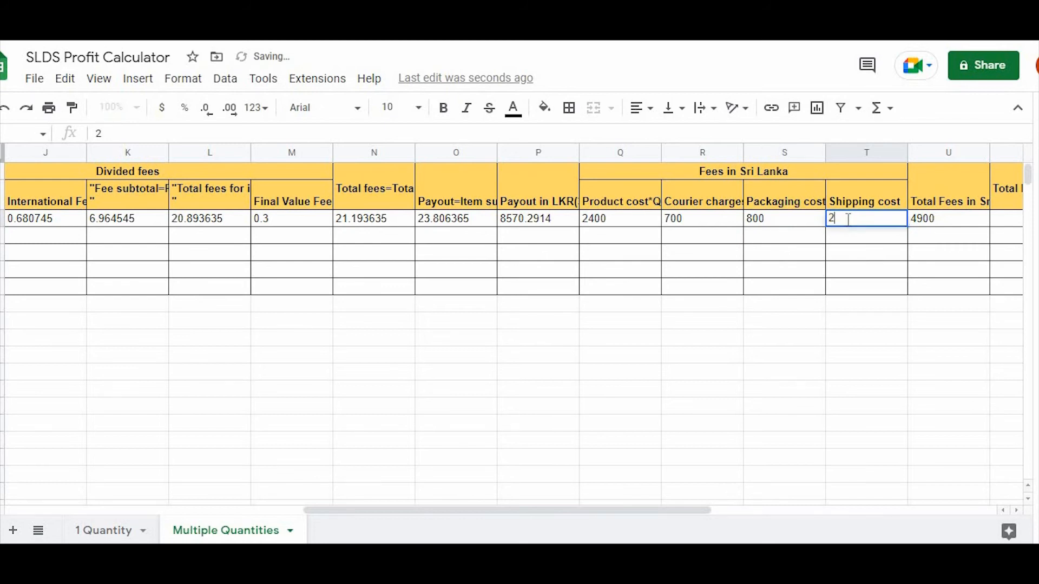
{"action": "type", "text": "500"}
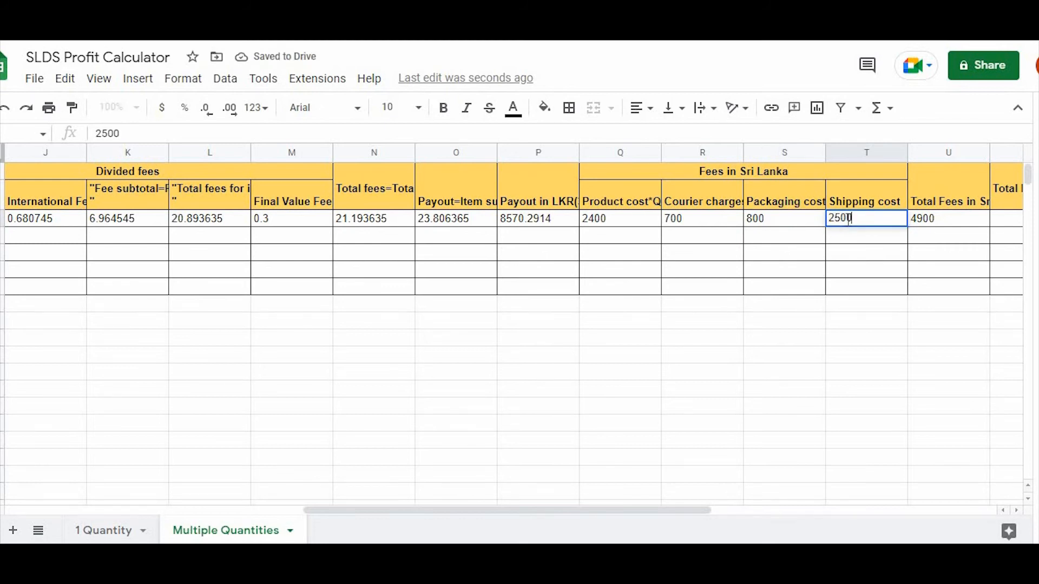
{"action": "left_click", "coordinate": [867, 326]}
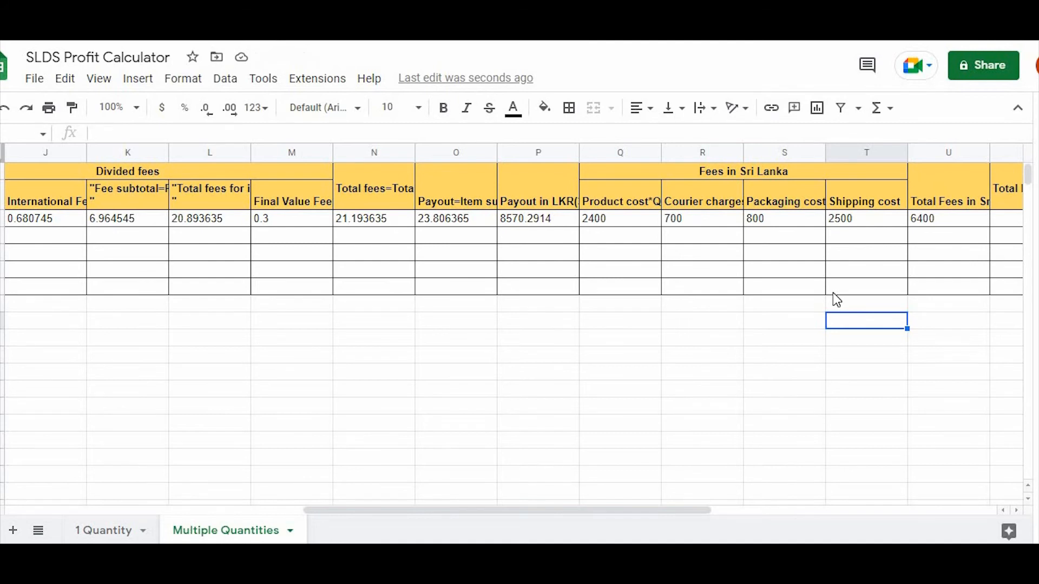
Step: Calculate the total fees in Sri Lanka in U3 by summing the product, courier, packaging and shipping costs, Q3:T3
{"action": "scroll", "coordinate": [837, 299], "scroll_direction": "right", "scroll_amount": 1}
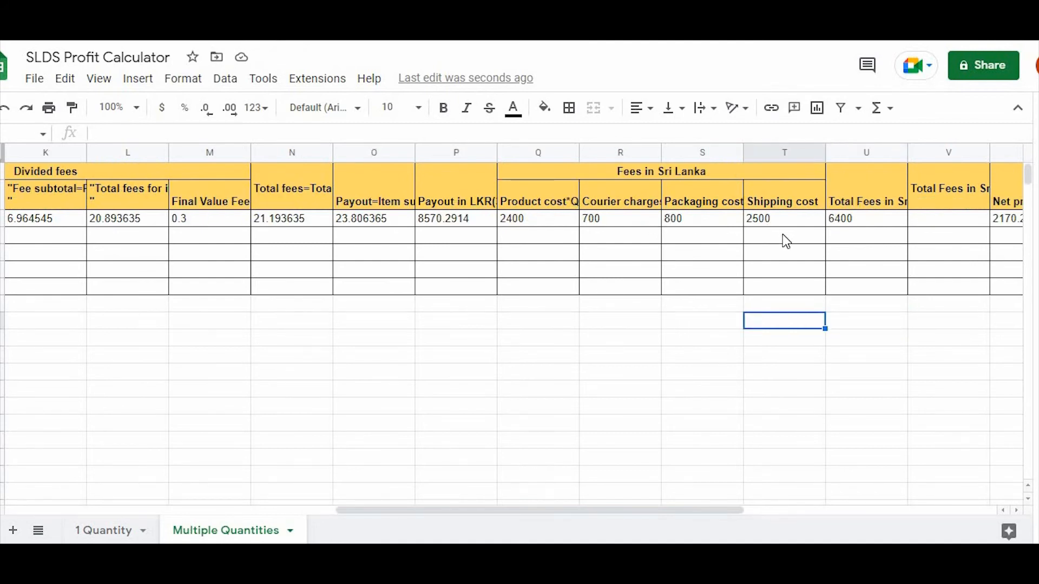
{"action": "left_click", "coordinate": [848, 222]}
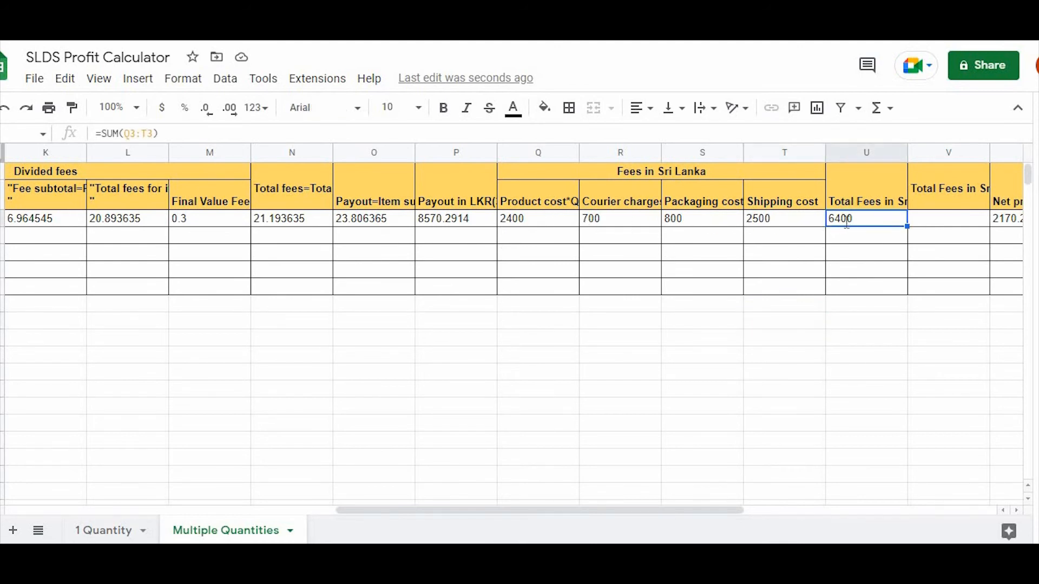
{"action": "type", "text": "=sum"}
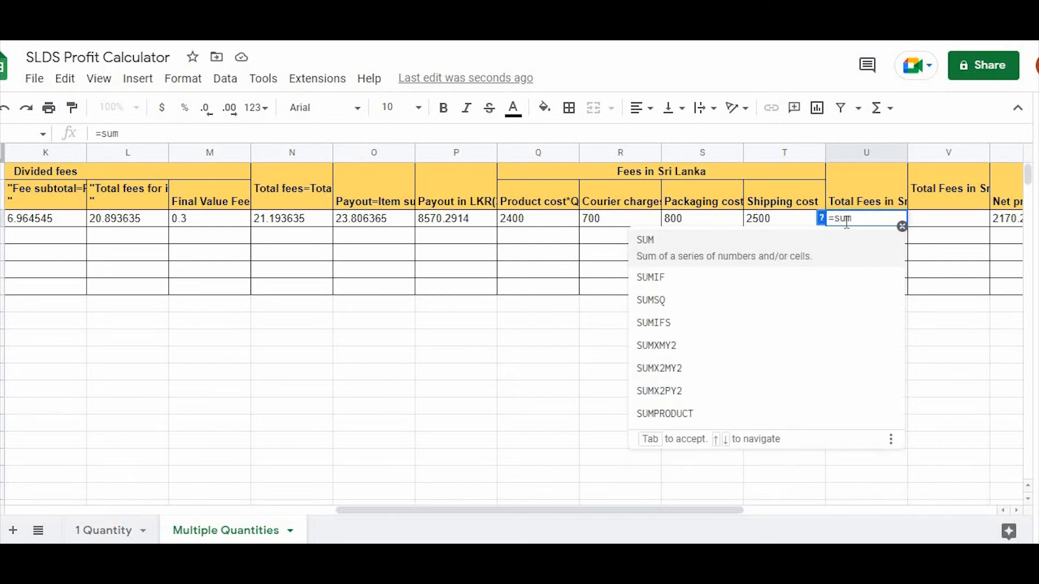
{"action": "key", "text": "Tab"}
{"action": "left_click", "coordinate": [569, 216]}
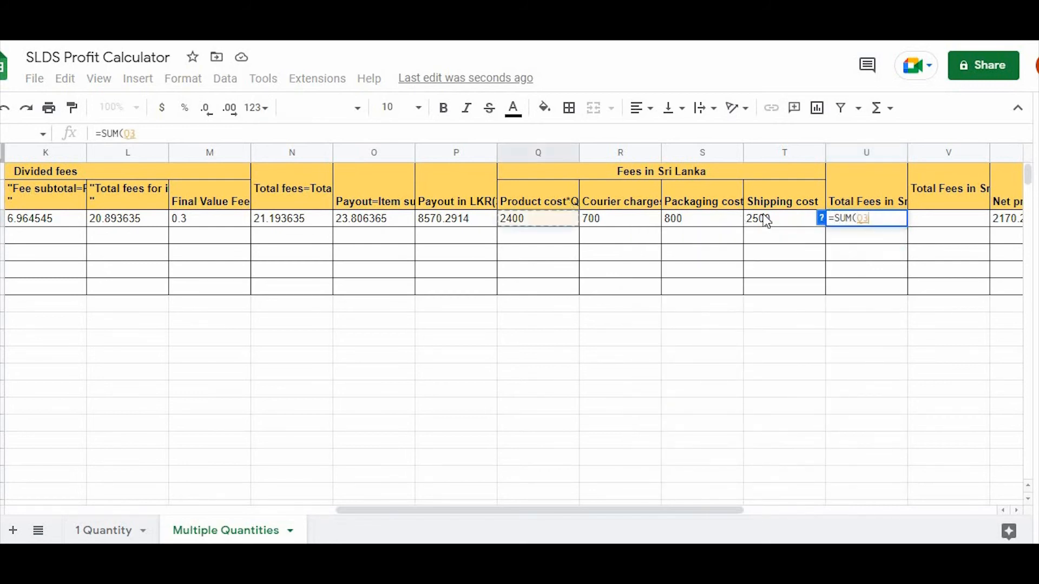
{"action": "left_click_drag", "start_coordinate": [768, 222], "coordinate": [767, 221]}
{"action": "key", "text": "Return"}
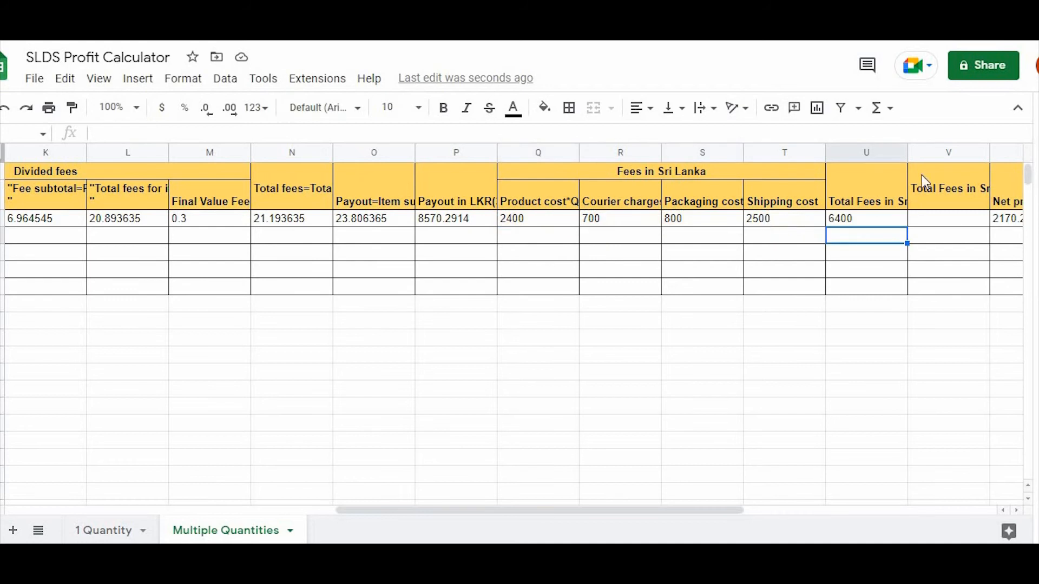
Step: Compare the headings of columns U and V, and delete column V, "Total Fees in Sri Lanaka for all quantities"
{"action": "left_click", "coordinate": [936, 199]}
{"action": "left_click", "coordinate": [868, 201]}
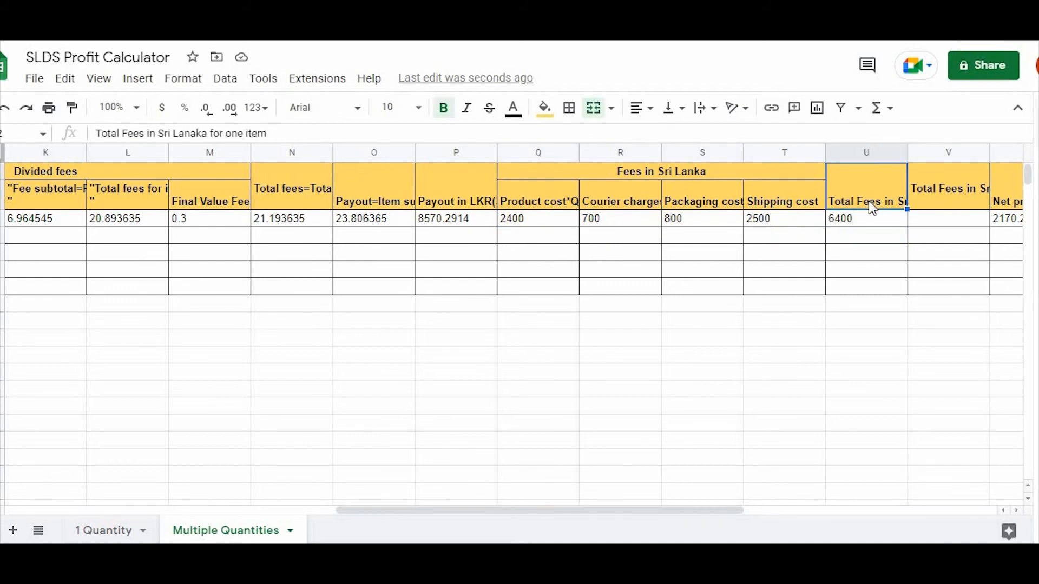
{"action": "left_click", "coordinate": [926, 194]}
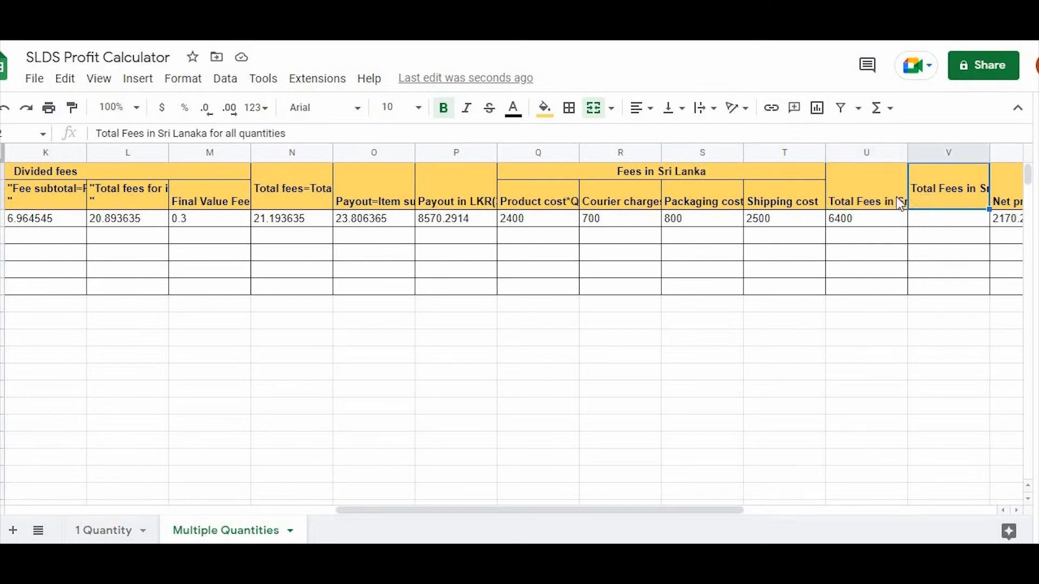
{"action": "left_click", "coordinate": [879, 202]}
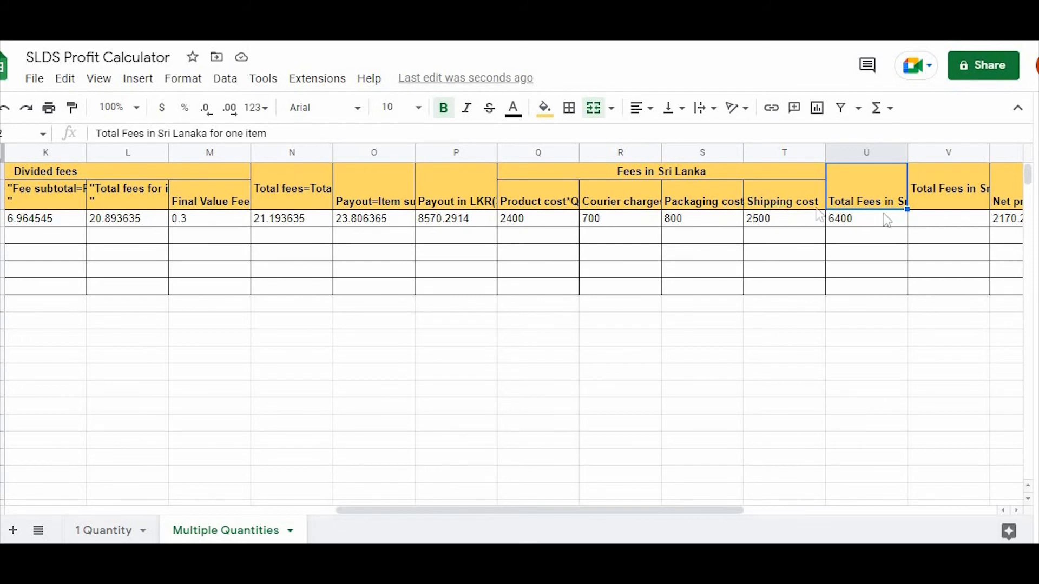
{"action": "left_click", "coordinate": [956, 197]}
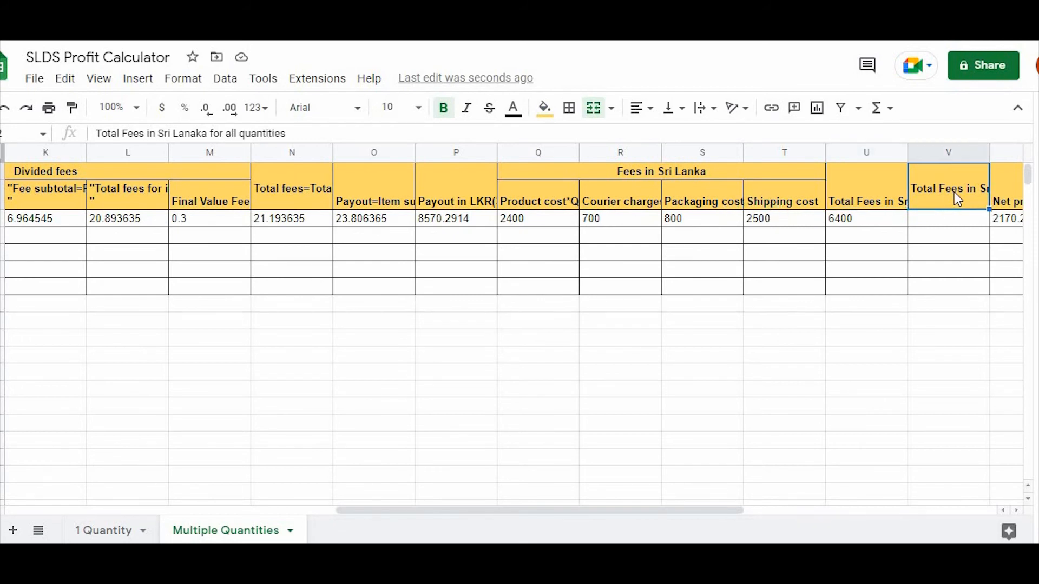
{"action": "left_click", "coordinate": [875, 201]}
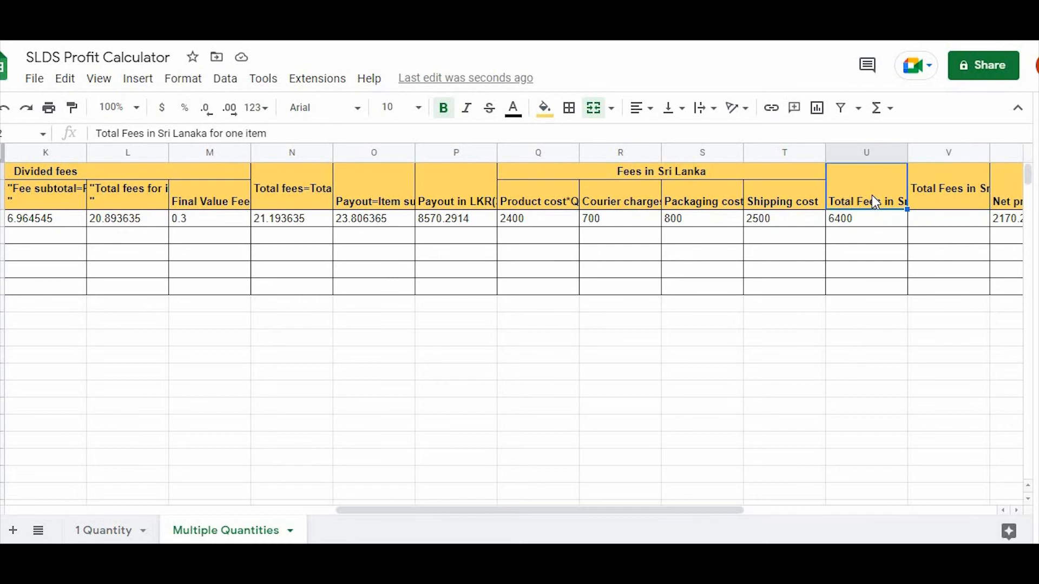
{"action": "left_click", "coordinate": [955, 151]}
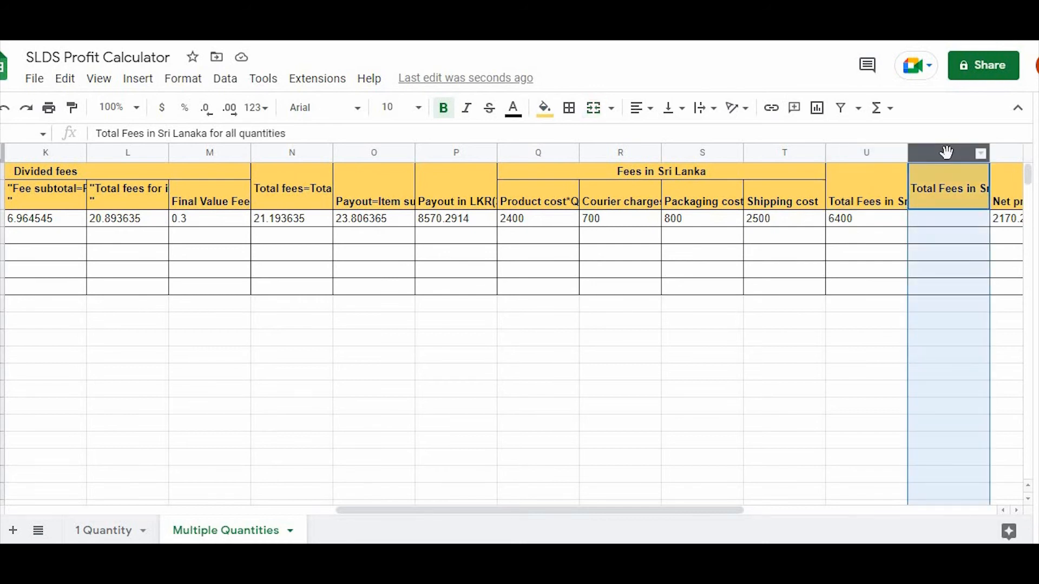
{"action": "right_click", "coordinate": [952, 153]}
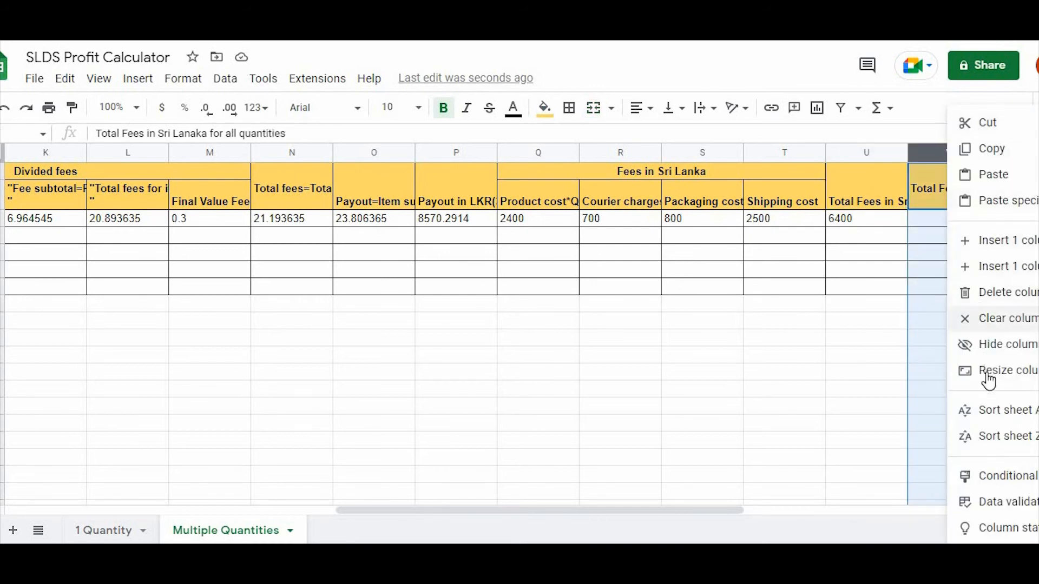
{"action": "left_click", "coordinate": [983, 295]}
Step: Remove "for one item" from the column U heading so that it reads Total Fees in Sri Lanaka
{"action": "left_click", "coordinate": [855, 184]}
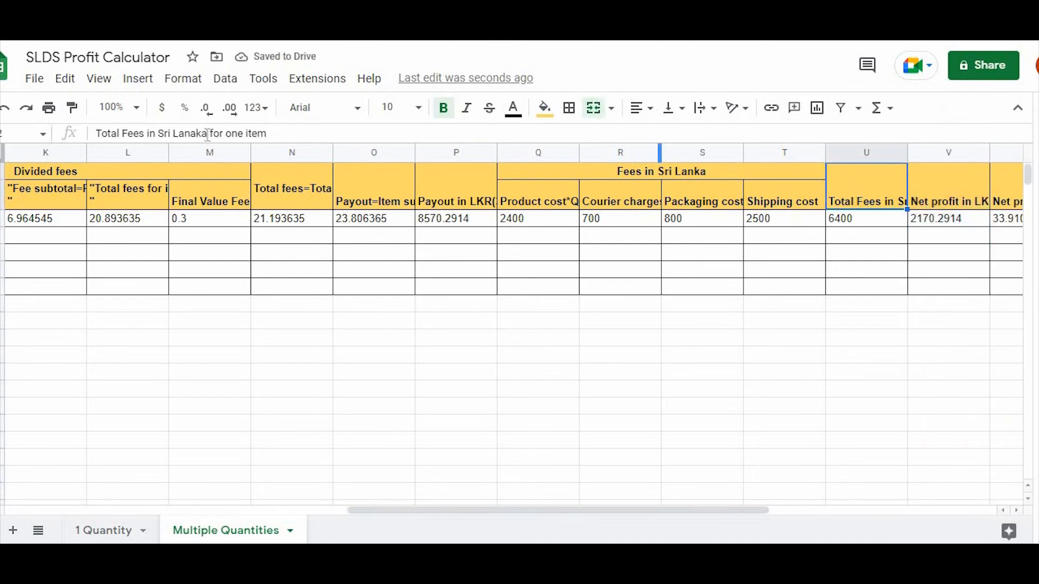
{"action": "left_click_drag", "start_coordinate": [209, 134], "coordinate": [294, 123]}
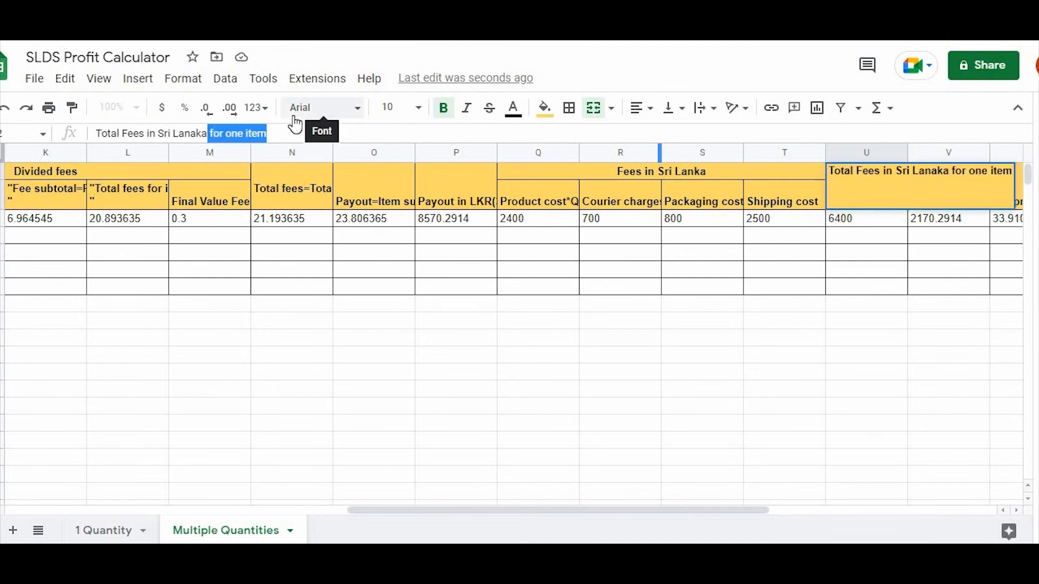
{"action": "key", "text": "BackSpace"}
{"action": "left_click", "coordinate": [617, 270]}
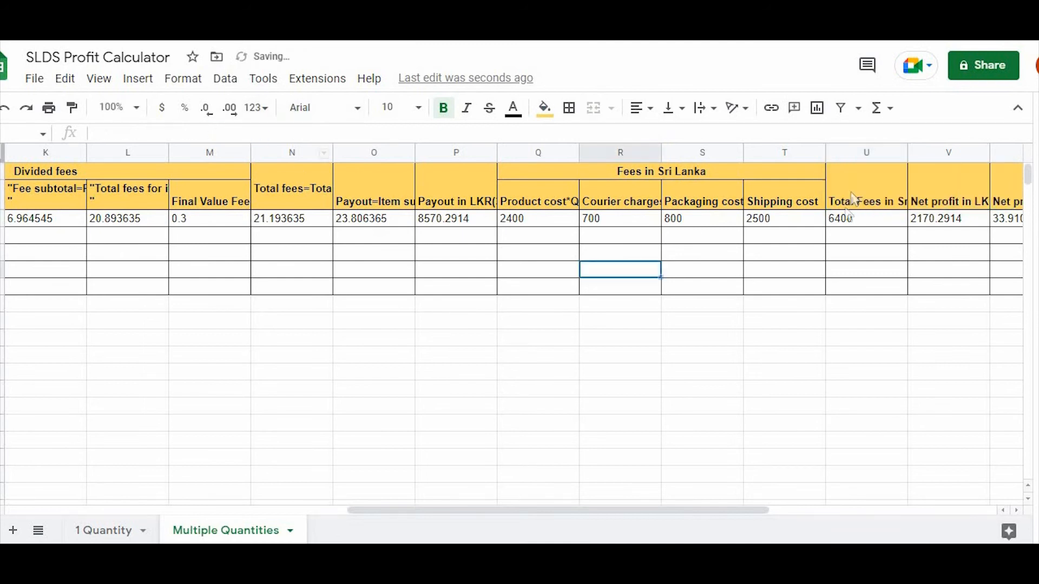
Step: Calculate the net profit in LKR in V3 by subtracting the total fees in Sri Lanka from the LKR payout with =P3-U3
{"action": "left_click", "coordinate": [842, 222]}
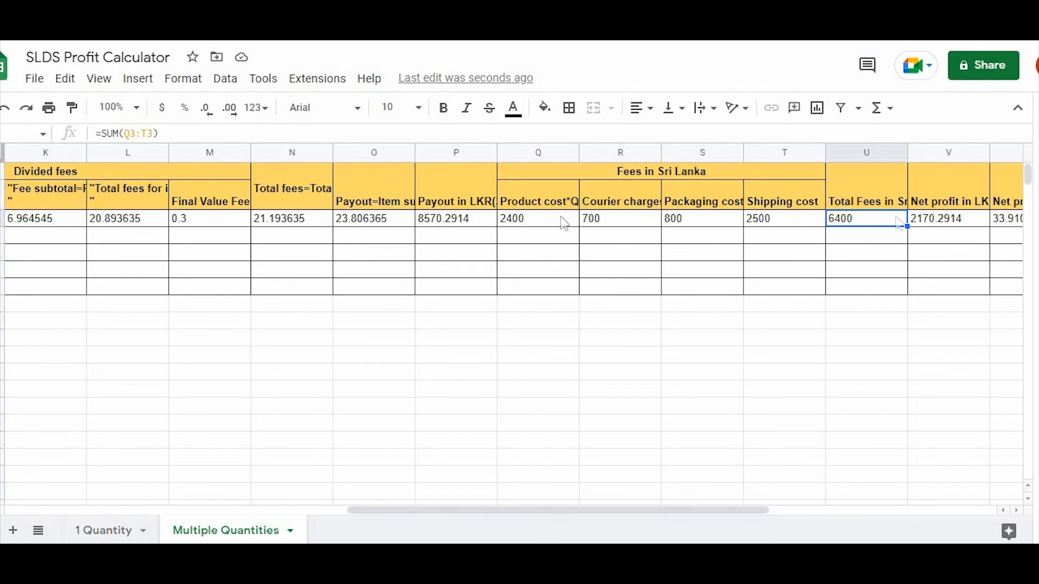
{"action": "left_click", "coordinate": [924, 220]}
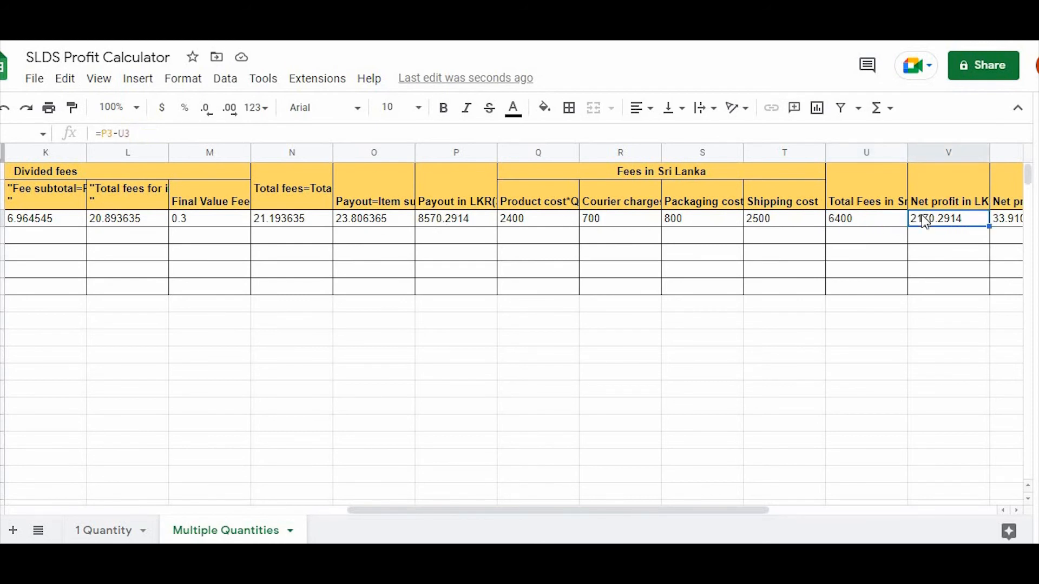
{"action": "type", "text": "="}
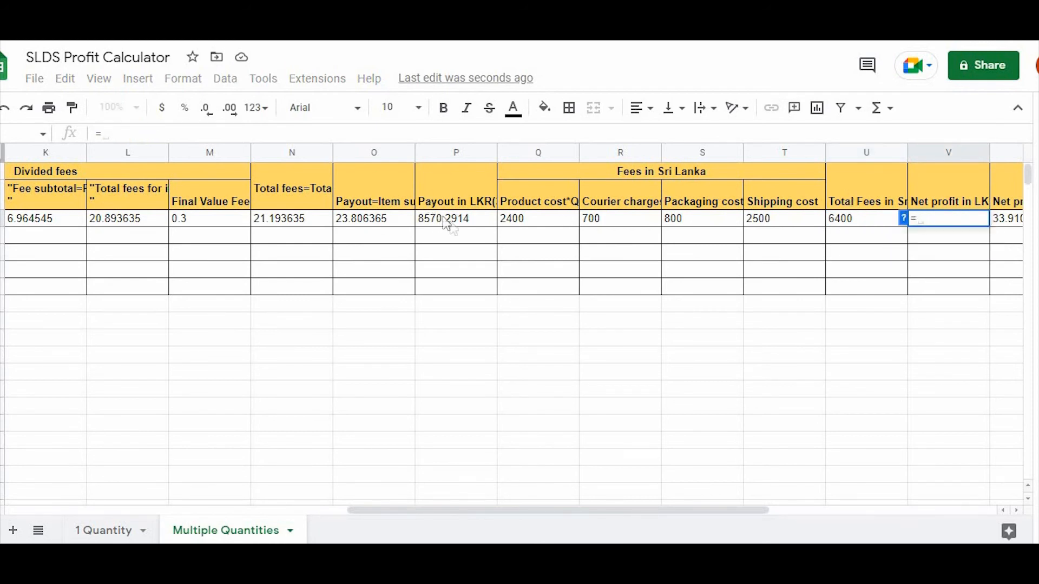
{"action": "left_click", "coordinate": [454, 222]}
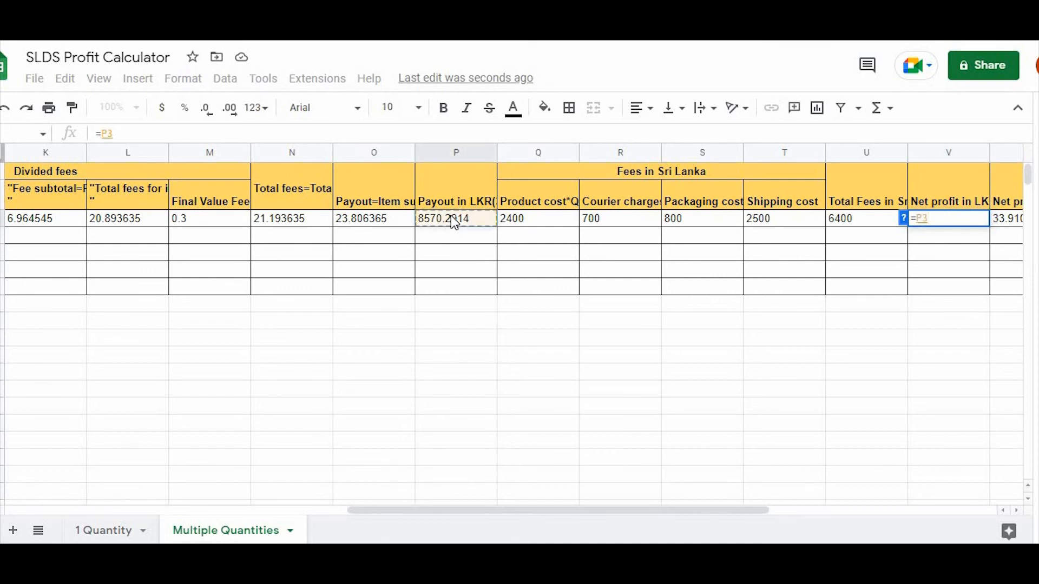
{"action": "type", "text": "-"}
{"action": "left_click", "coordinate": [852, 218]}
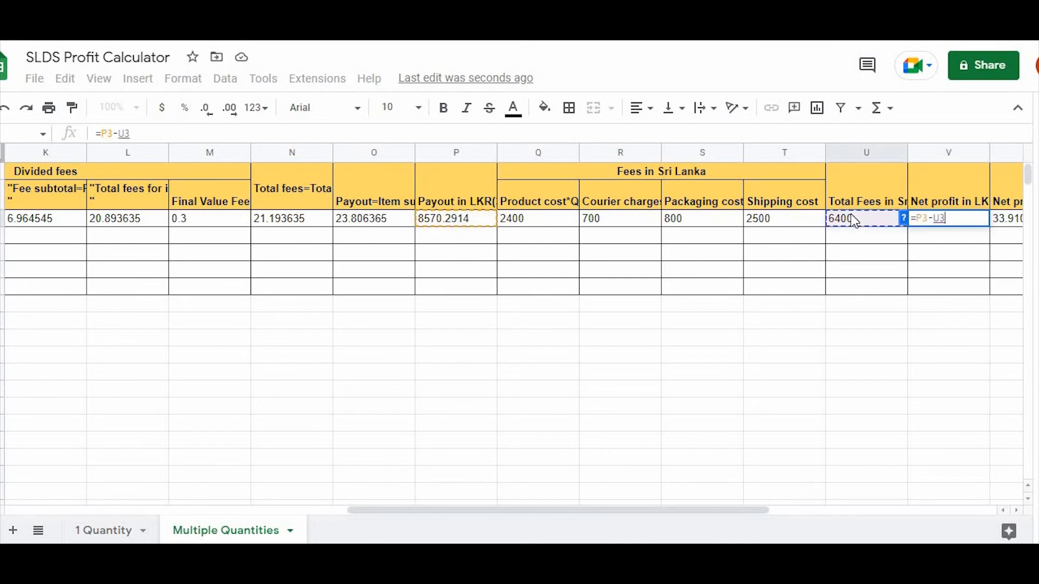
{"action": "key", "text": "Return"}
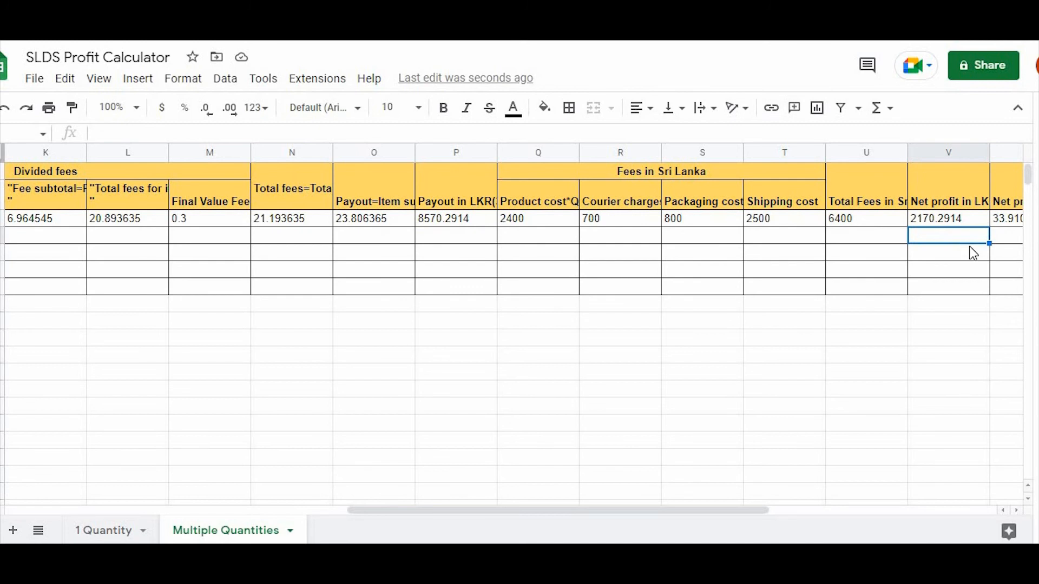
Step: Try to calculate the net profit percentage in W3 from net profit and total Sri Lanka fees with =(V3/U3)*100%
{"action": "scroll", "coordinate": [969, 250], "scroll_direction": "right", "scroll_amount": 3}
{"action": "left_click", "coordinate": [863, 219]}
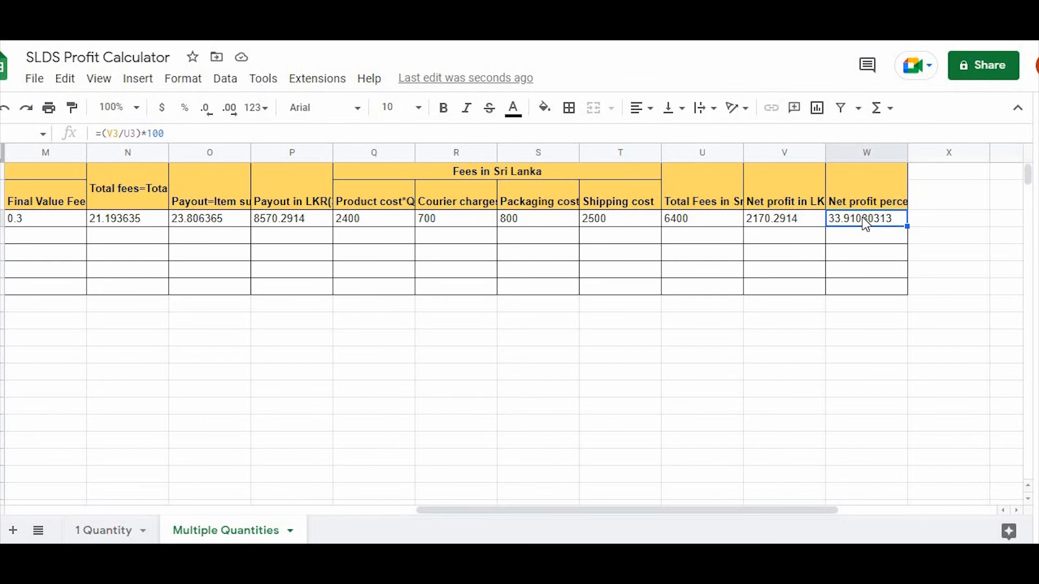
{"action": "type", "text": "="}
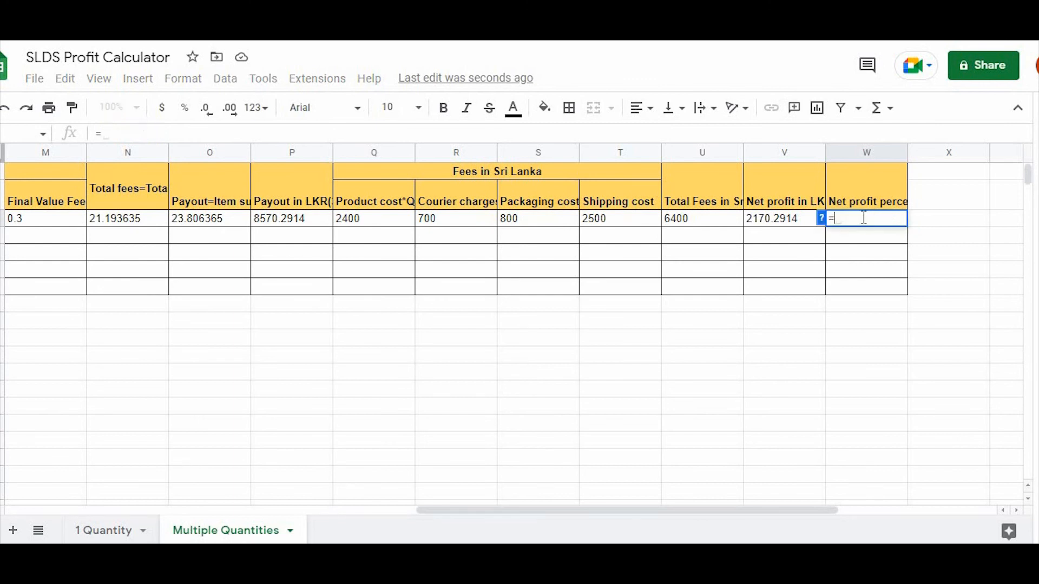
{"action": "left_click", "coordinate": [799, 219]}
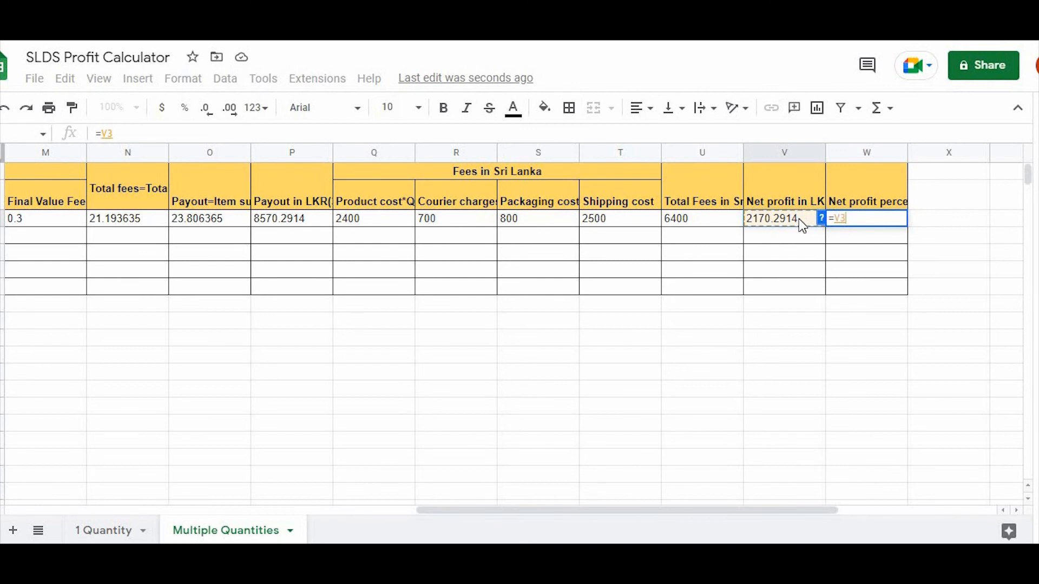
{"action": "type", "text": "/"}
{"action": "left_click", "coordinate": [711, 225]}
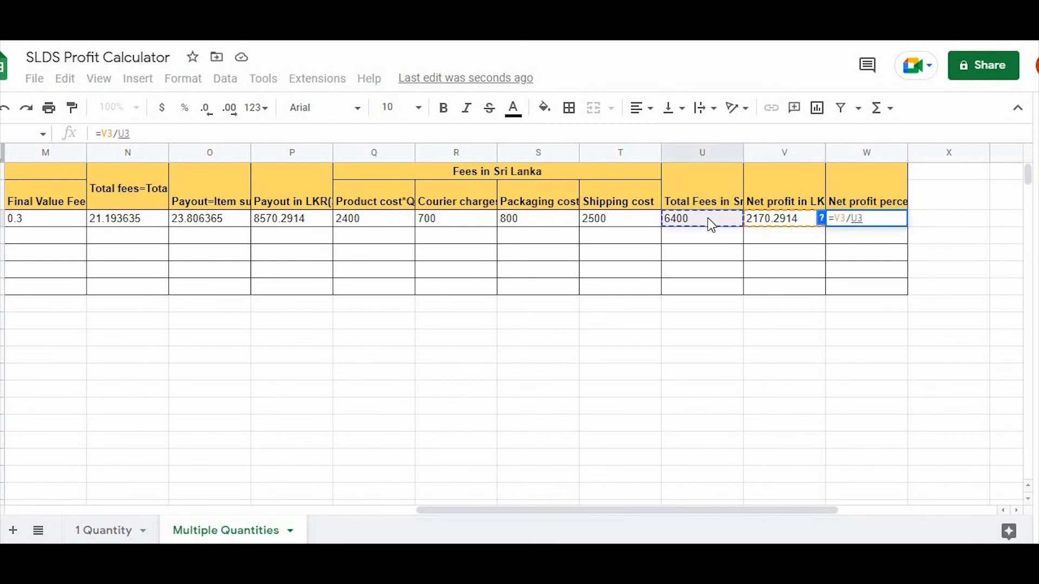
{"action": "left_click", "coordinate": [835, 219]}
{"action": "type", "text": "(V3/U3"}
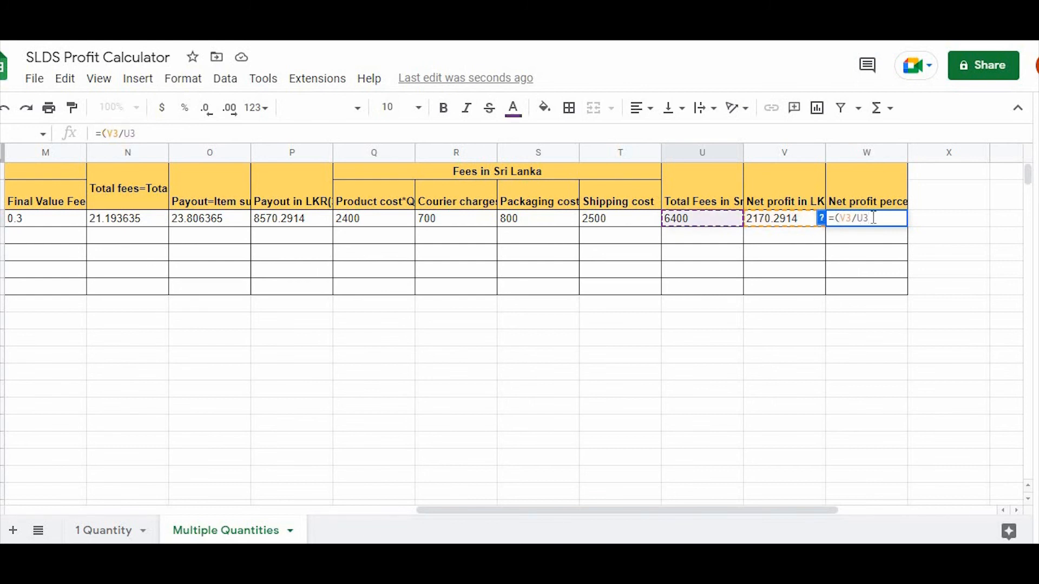
{"action": "type", "text": ")"}
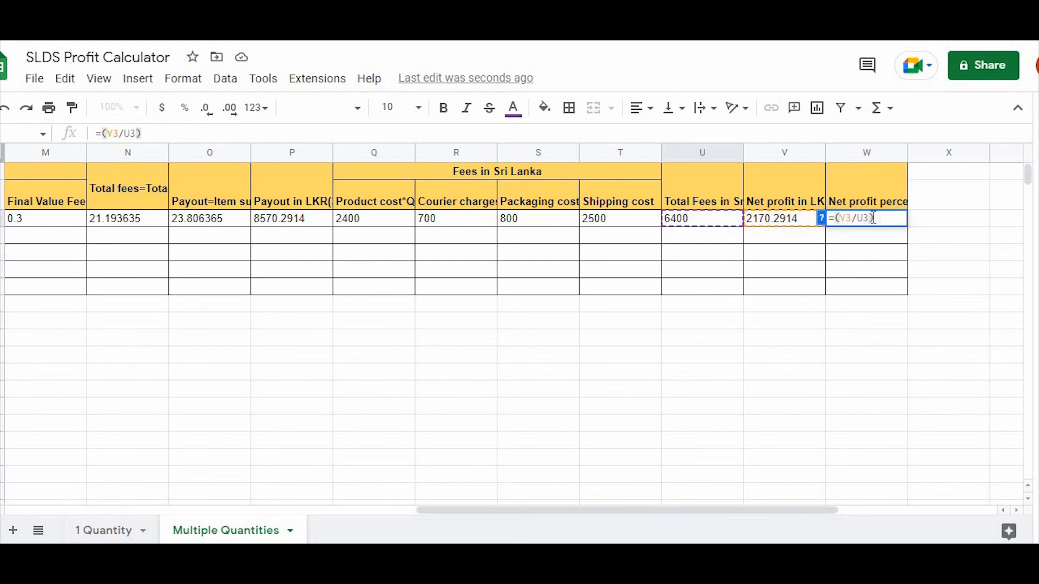
{"action": "type", "text": "*100%"}
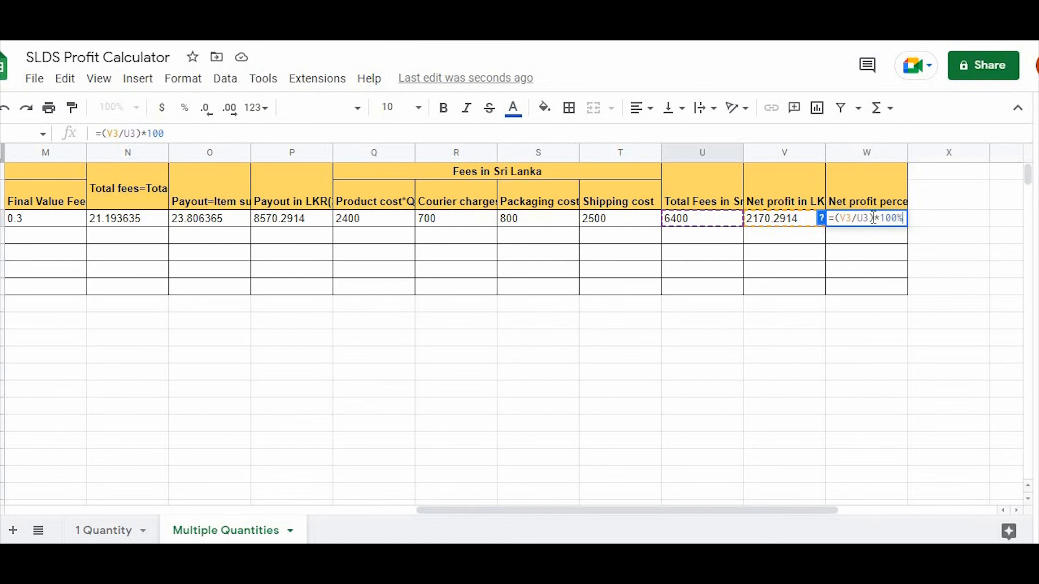
{"action": "key", "text": "Return"}
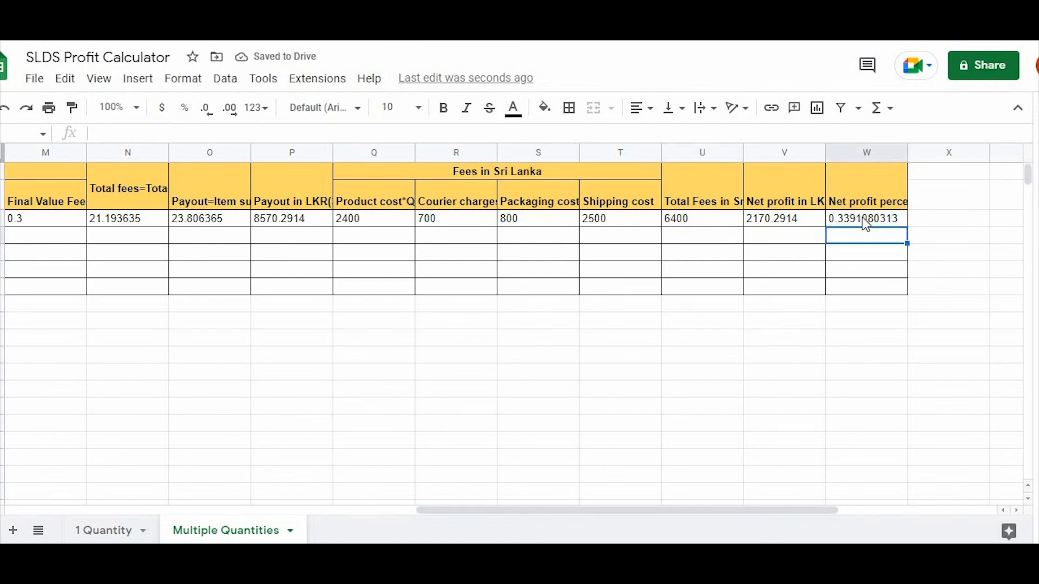
Step: Calculate the net profit percentage in W3 by dividing net profit by total Sri Lanka fees with =(V3/U3)*100
{"action": "left_click", "coordinate": [864, 219]}
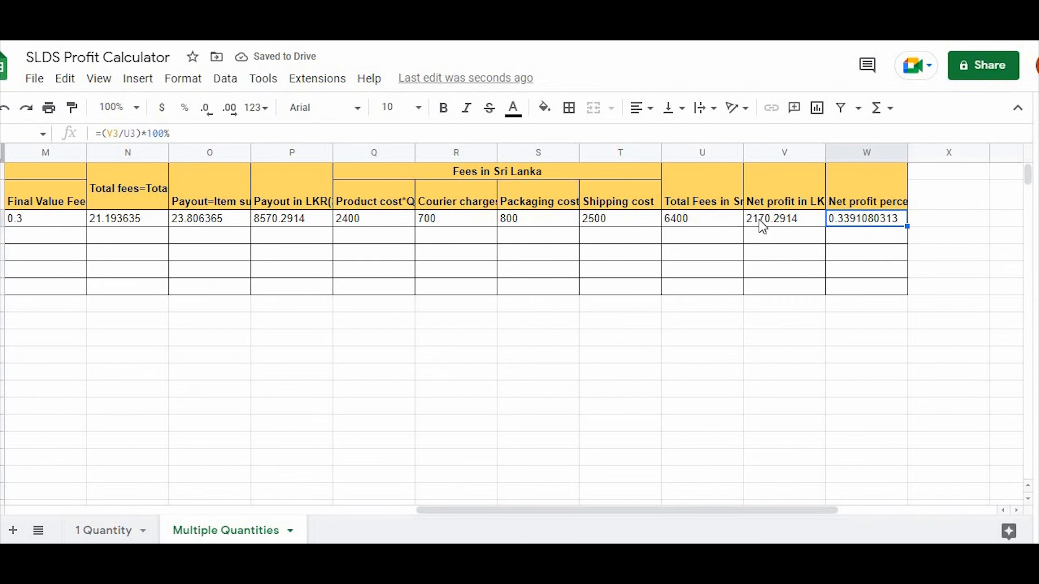
{"action": "left_click", "coordinate": [760, 223]}
{"action": "left_click", "coordinate": [867, 219]}
{"action": "type", "text": "="}
{"action": "left_click", "coordinate": [787, 221]}
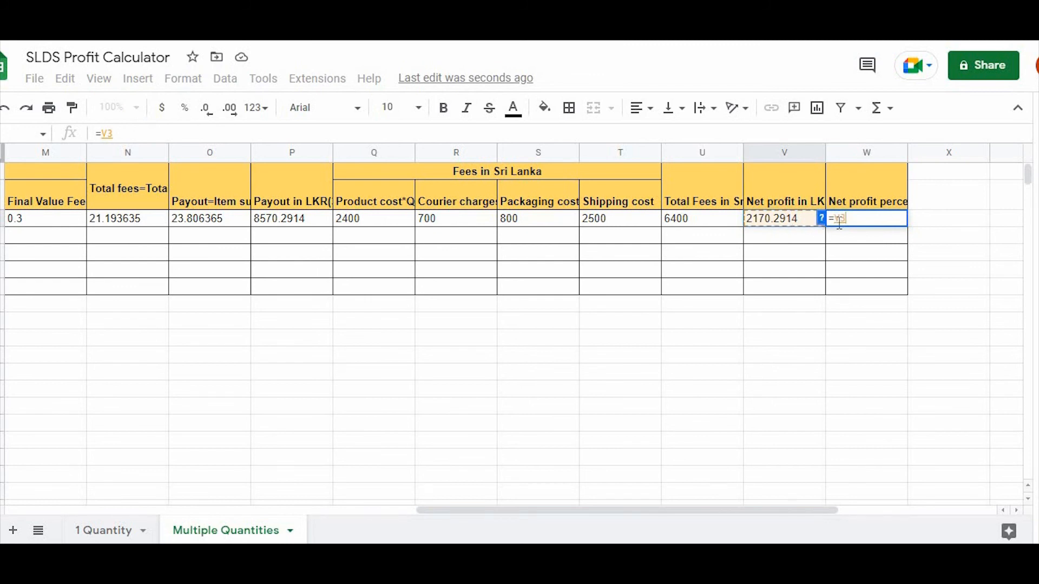
{"action": "key", "text": "BackSpace"}
{"action": "key", "text": "BackSpace"}
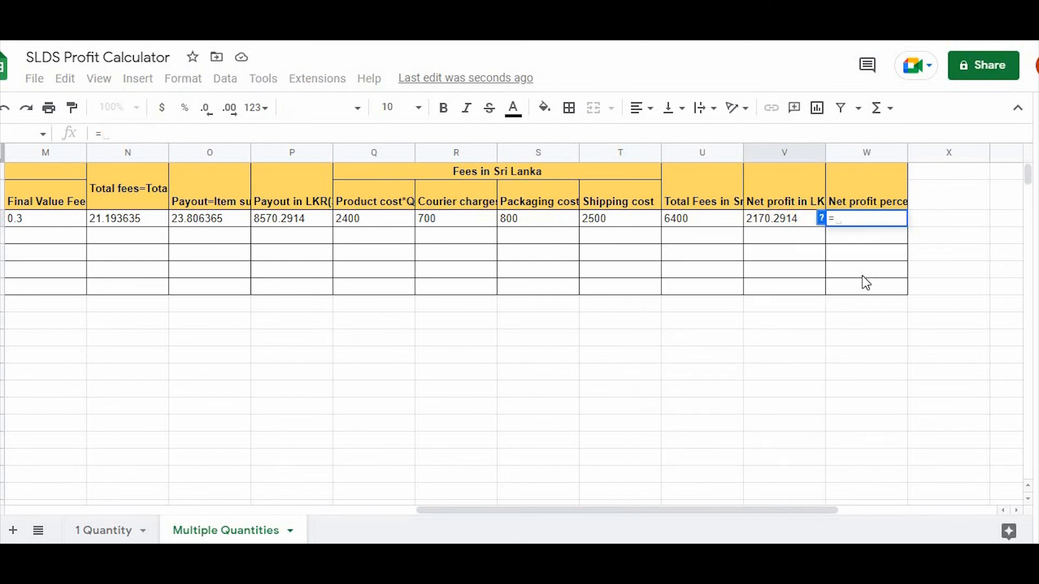
{"action": "type", "text": "(V1?"}
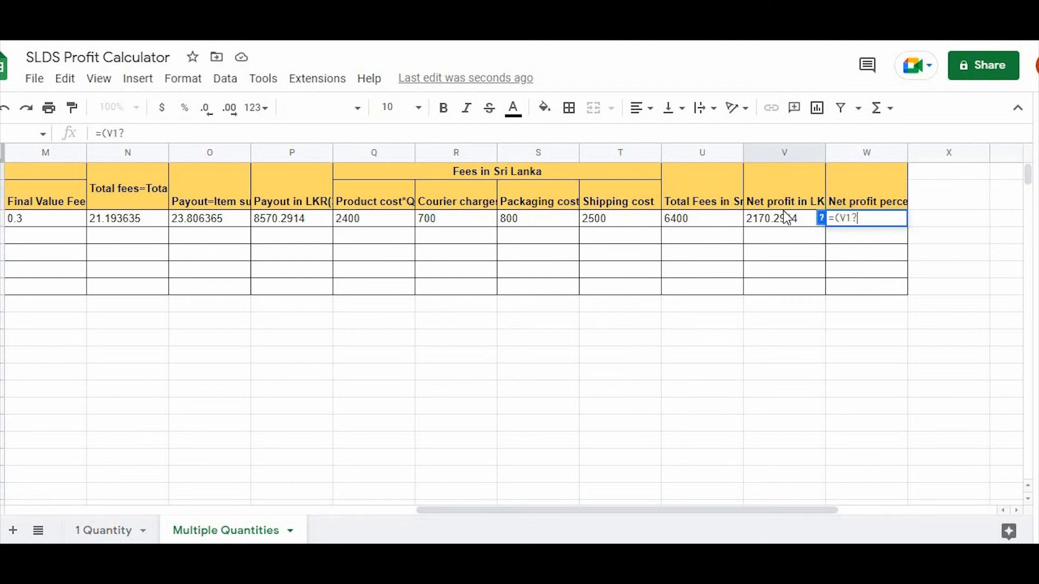
{"action": "key", "text": "BackSpace"}
{"action": "type", "text": "/"}
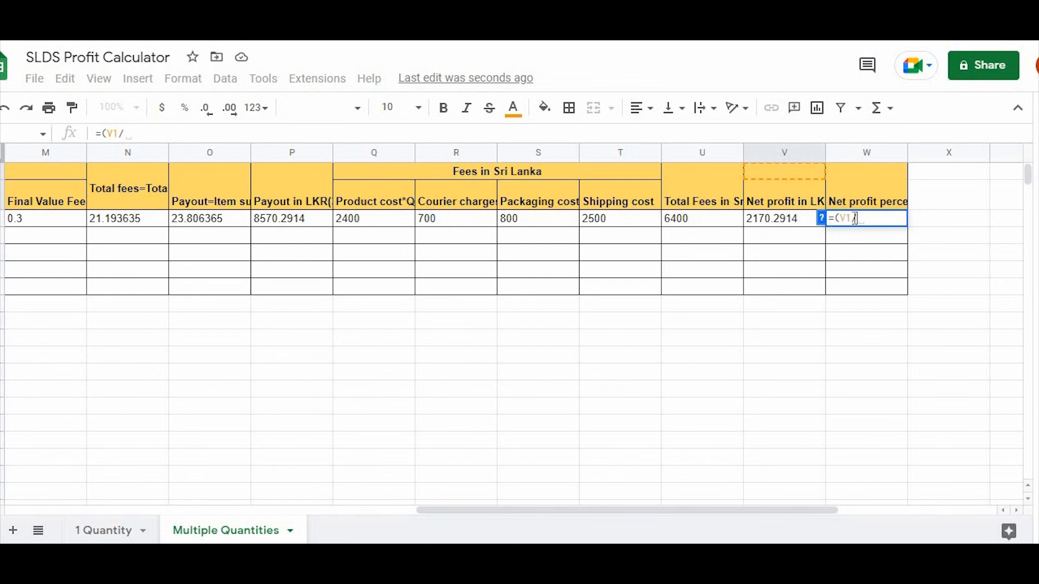
{"action": "key", "text": "BackSpace"}
{"action": "key", "text": "BackSpace"}
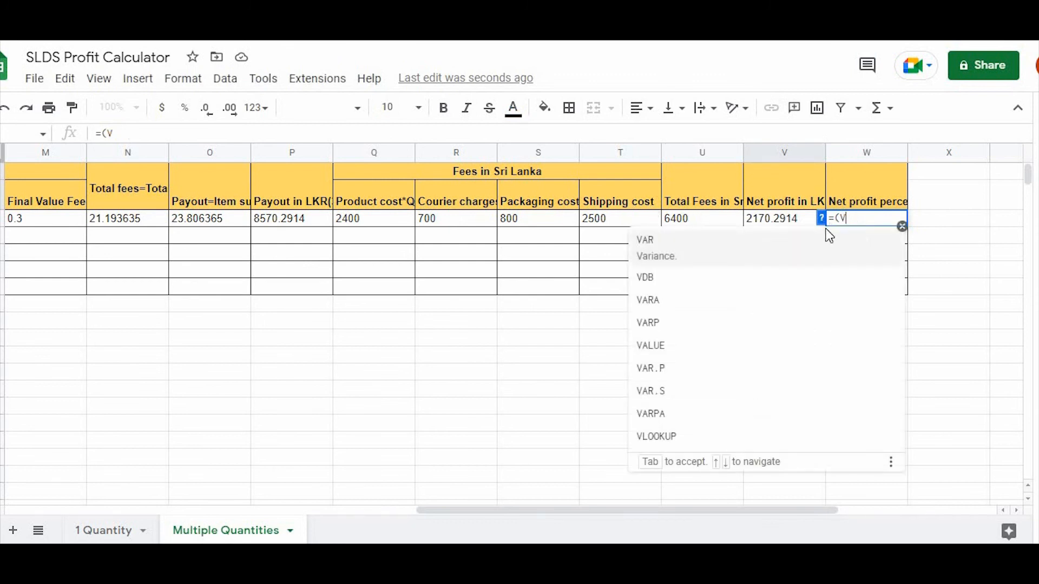
{"action": "type", "text": "3"}
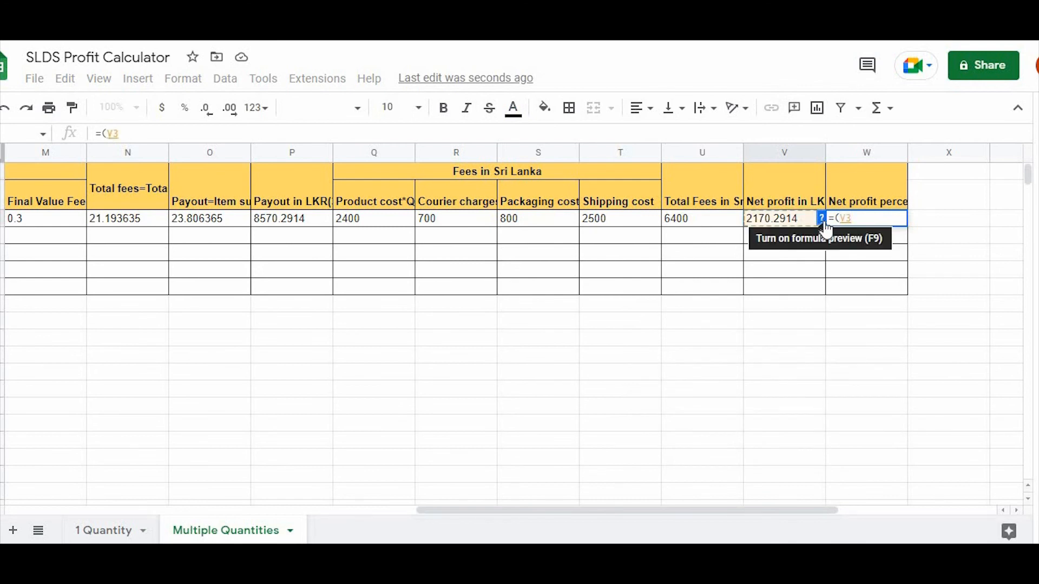
{"action": "type", "text": "/"}
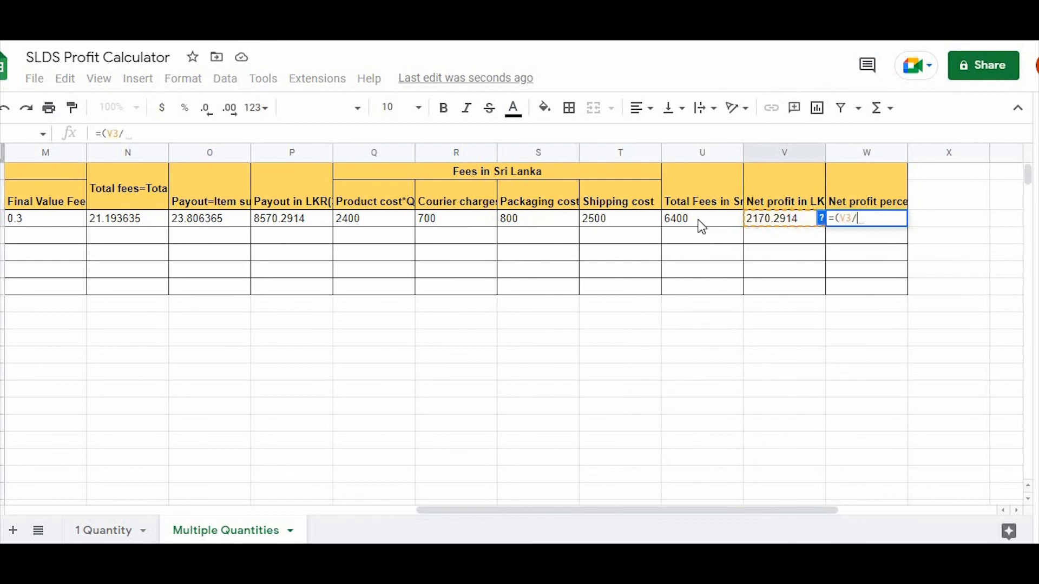
{"action": "left_click", "coordinate": [702, 226]}
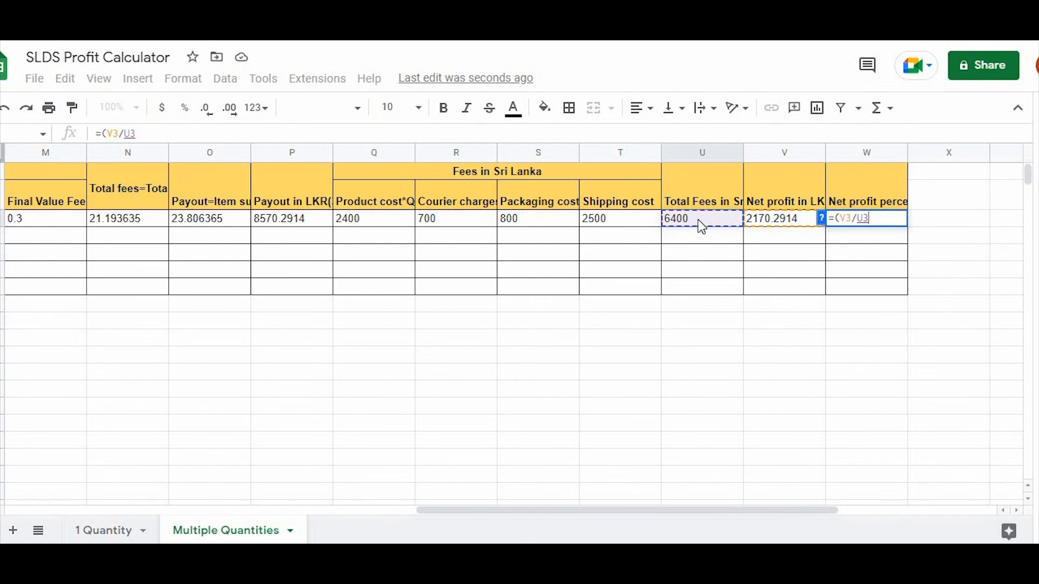
{"action": "type", "text": ")"}
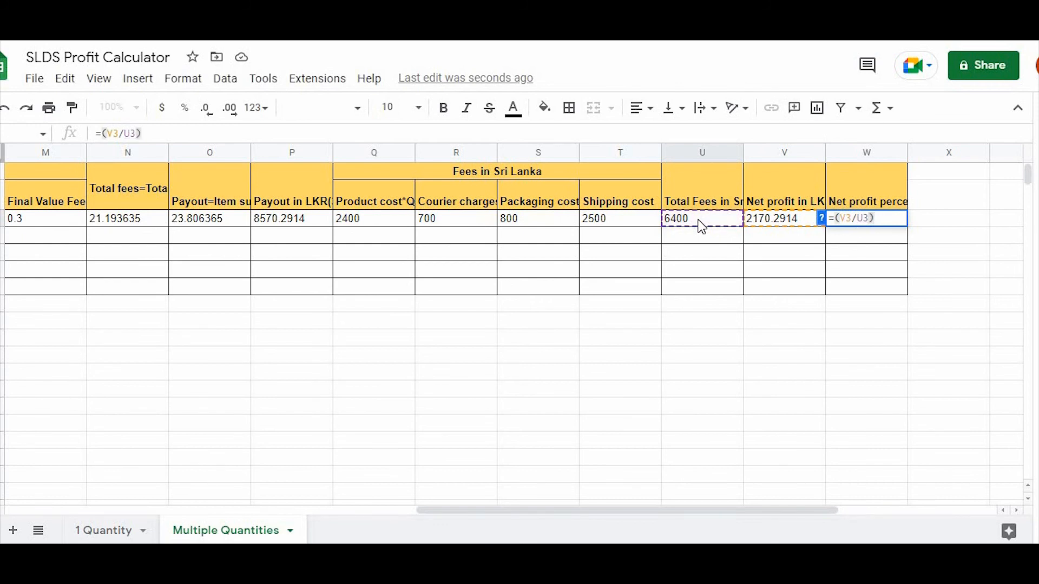
{"action": "type", "text": "*100"}
{"action": "key", "text": "Return"}
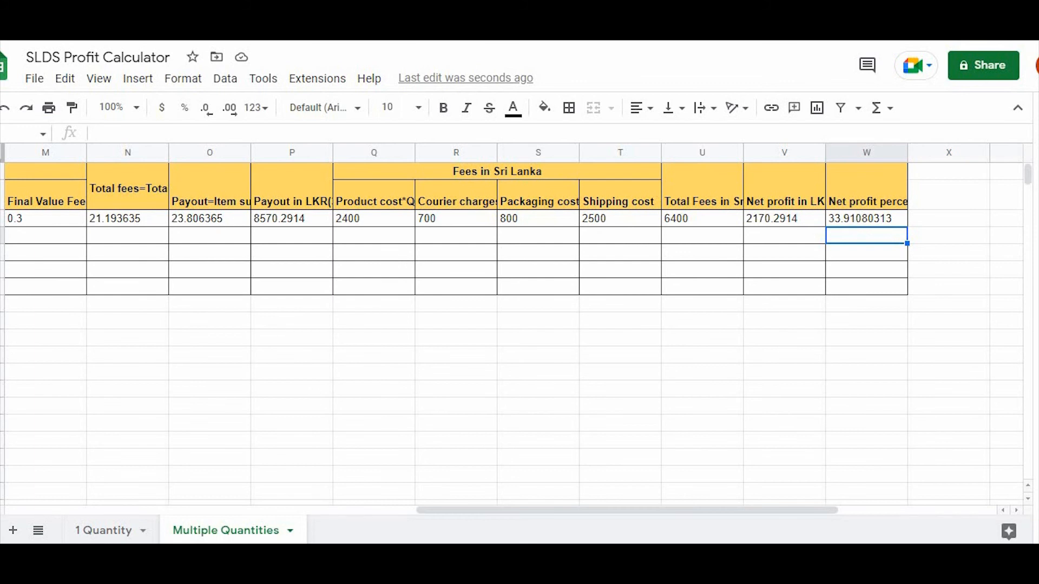
Step: Review the row 3 entries across the sheet, from the one-quantity sold price and item subtotal through the fees to the net profit percentage
{"action": "left_click_drag", "start_coordinate": [657, 507], "coordinate": [529, 507]}
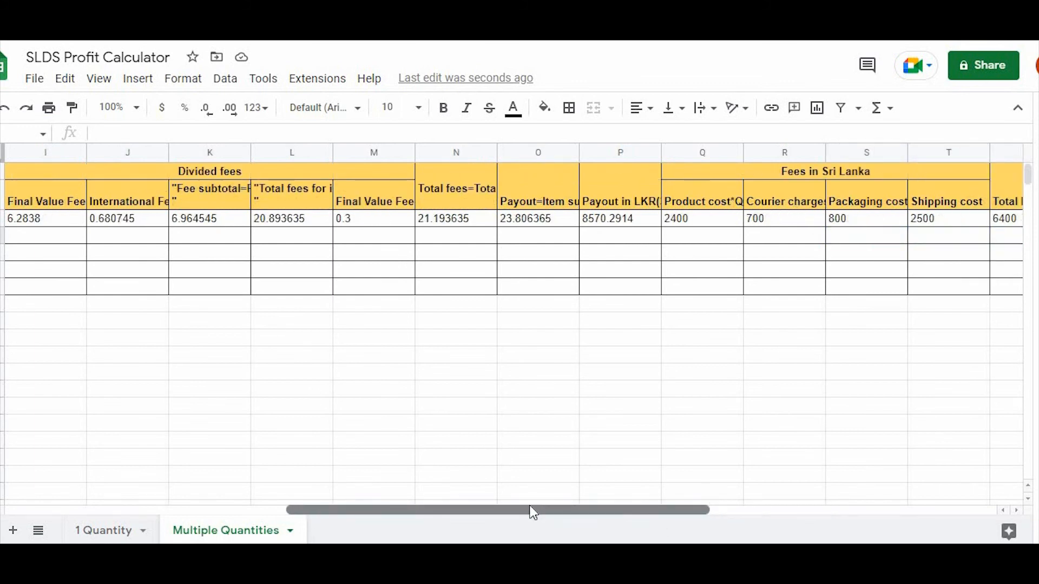
{"action": "left_click_drag", "start_coordinate": [598, 508], "coordinate": [663, 494]}
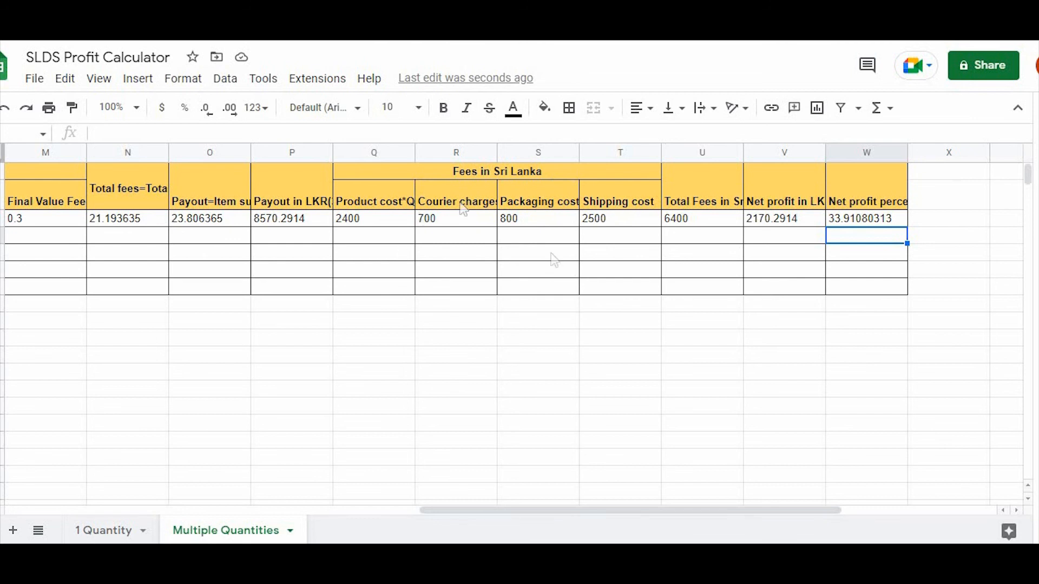
{"action": "mouse_move", "coordinate": [597, 509]}
{"action": "left_mouse_down"}
{"action": "mouse_move", "coordinate": [440, 519]}
{"action": "mouse_move", "coordinate": [602, 512]}
{"action": "left_mouse_up"}
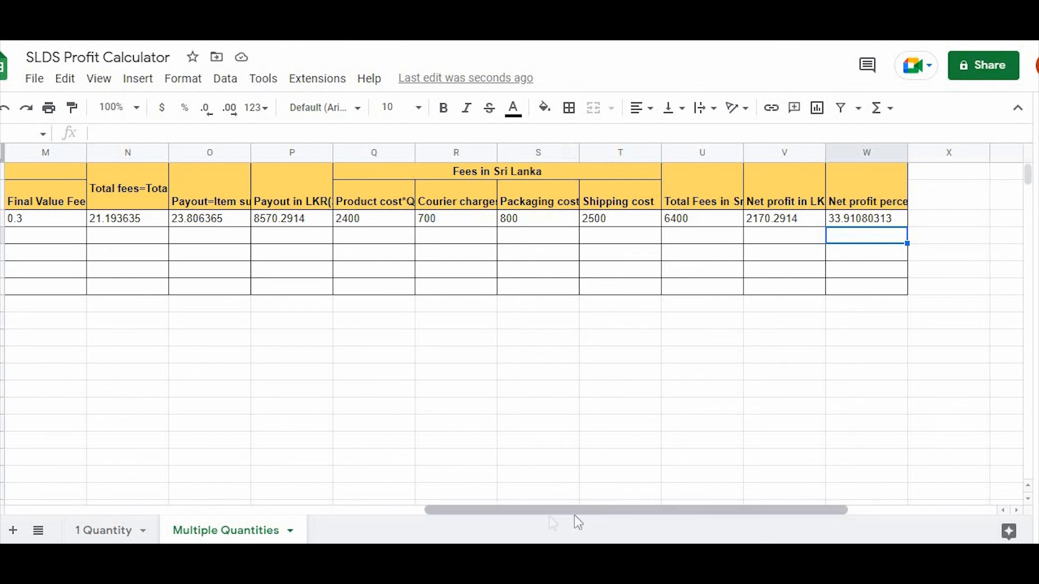
{"action": "left_click_drag", "start_coordinate": [574, 514], "coordinate": [392, 519]}
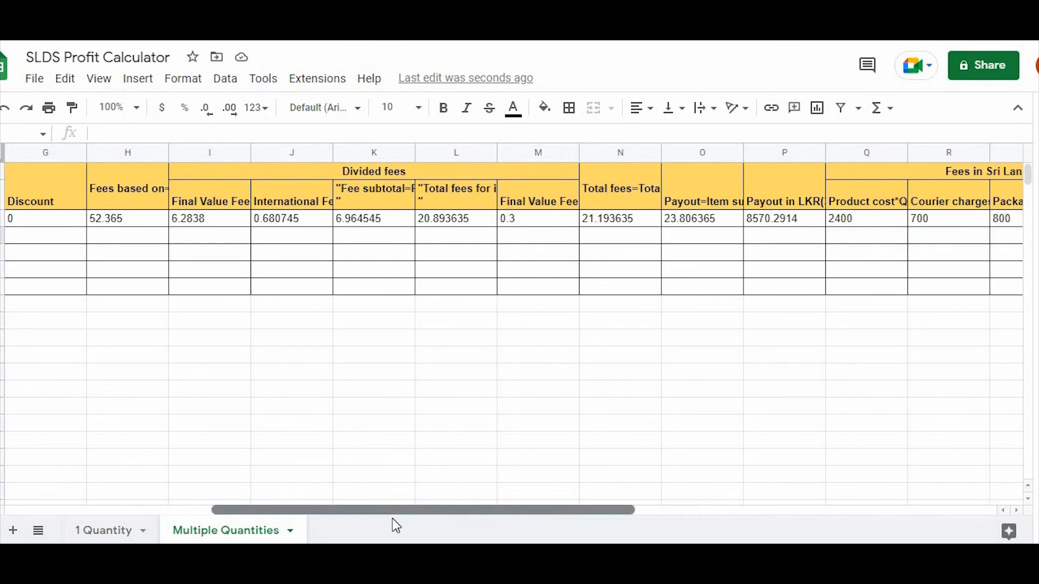
{"action": "left_click_drag", "start_coordinate": [386, 520], "coordinate": [248, 519]}
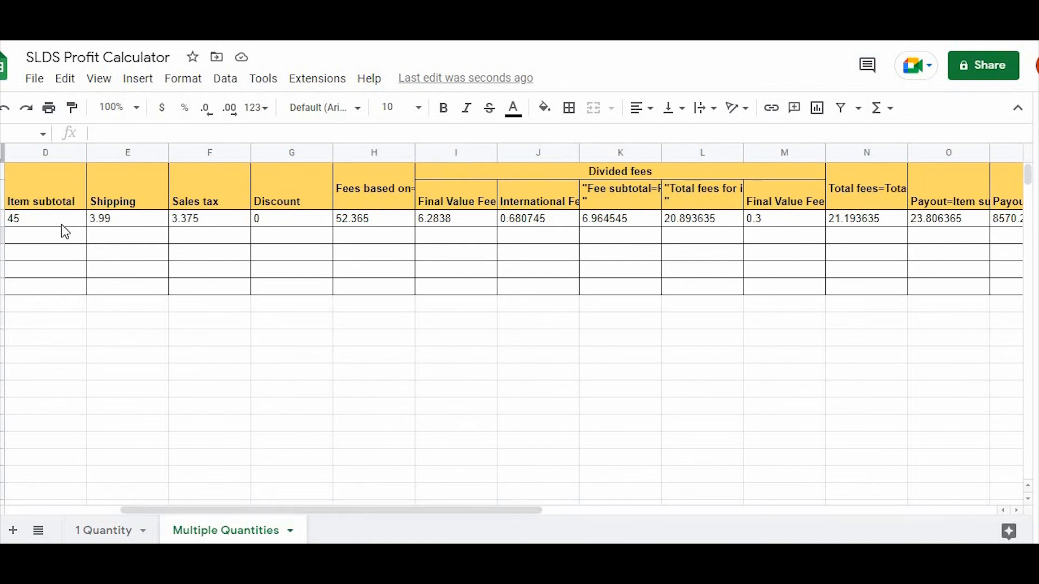
{"action": "left_click_drag", "start_coordinate": [342, 515], "coordinate": [259, 520]}
{"action": "left_click", "coordinate": [129, 228]}
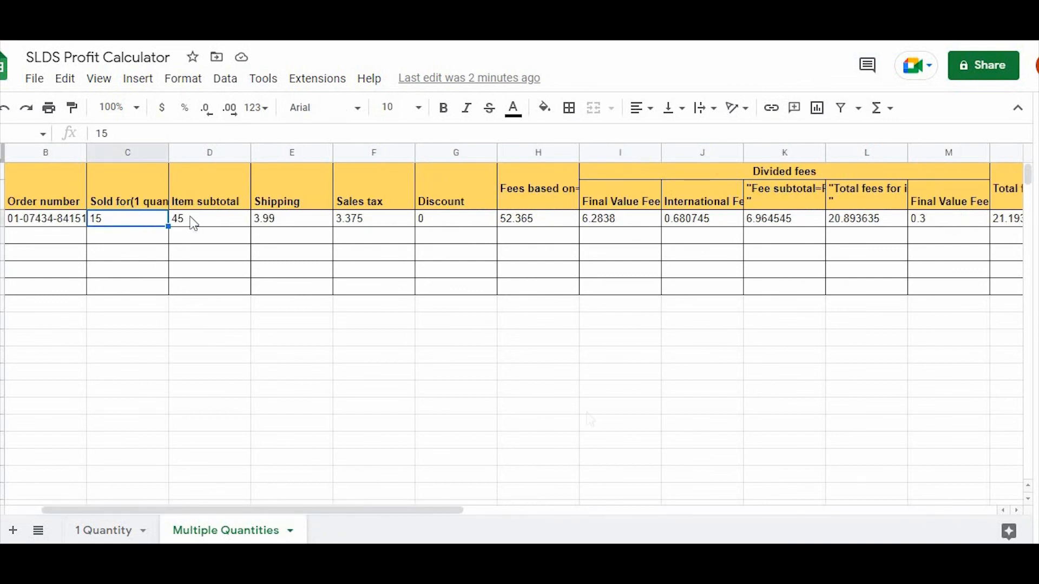
{"action": "left_click_drag", "start_coordinate": [443, 509], "coordinate": [828, 490]}
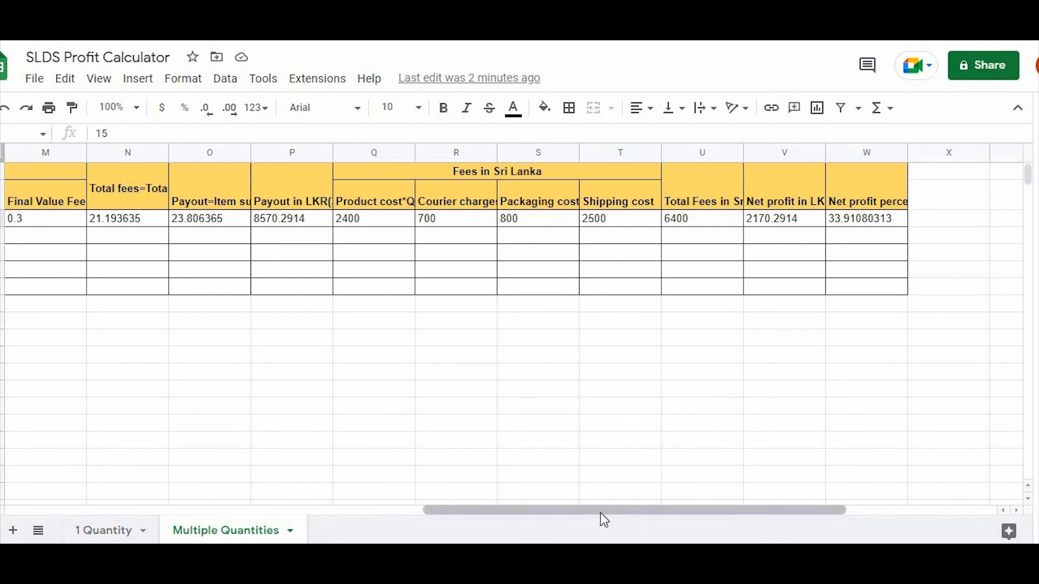
{"action": "left_click_drag", "start_coordinate": [595, 511], "coordinate": [265, 497]}
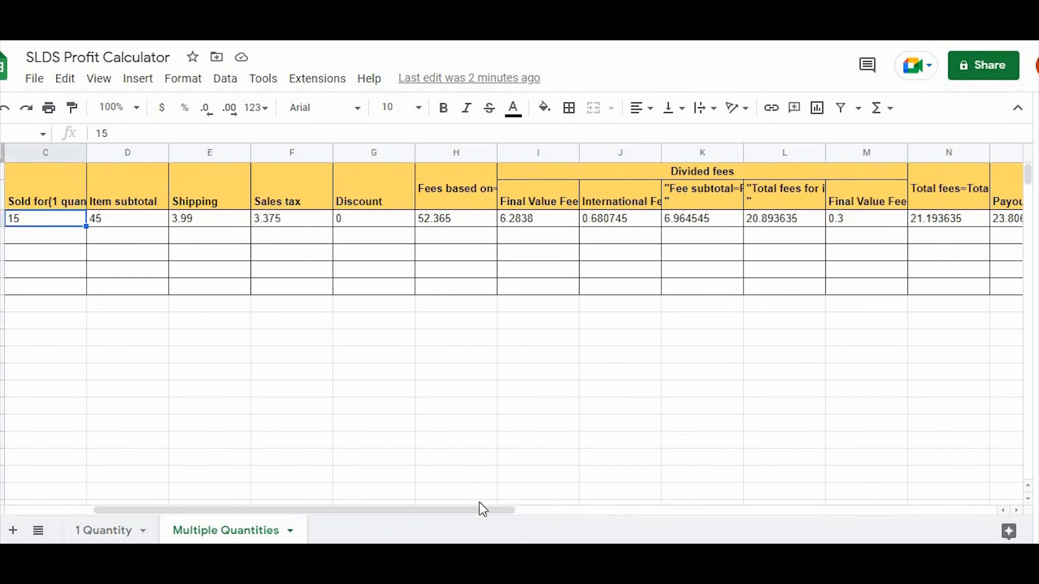